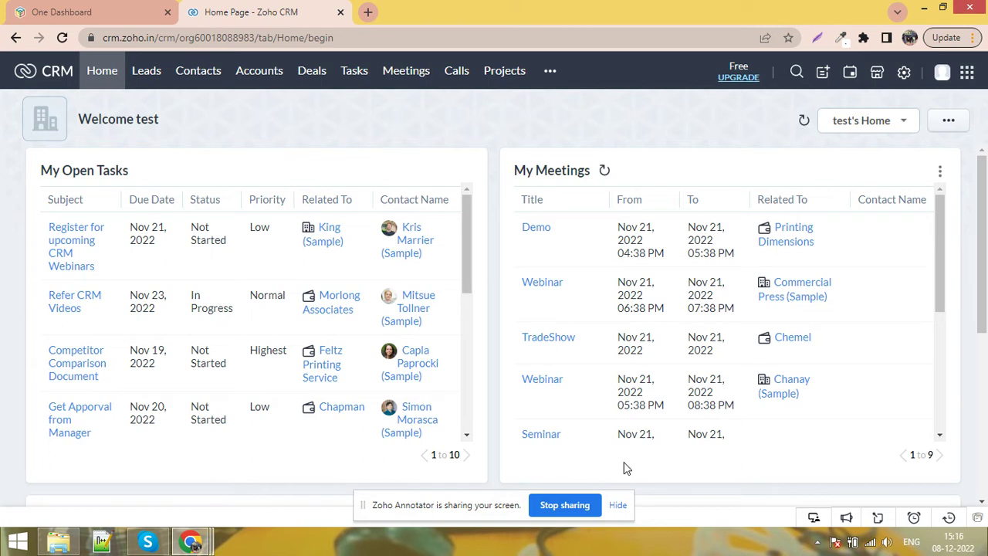
# Step: Open the form for creating a new lead in the Leads module and look through its fields
pyautogui.click(145, 71)
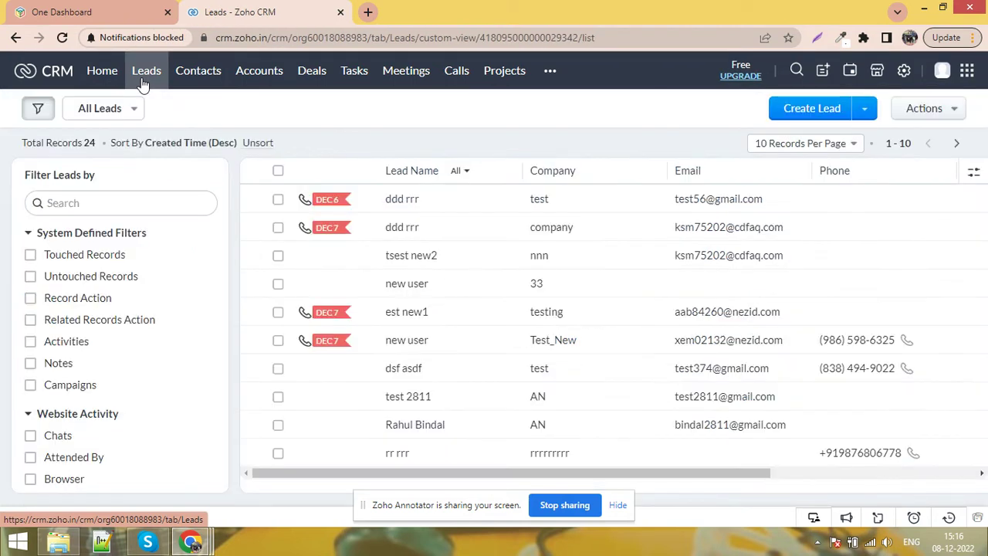
pyautogui.click(815, 120)
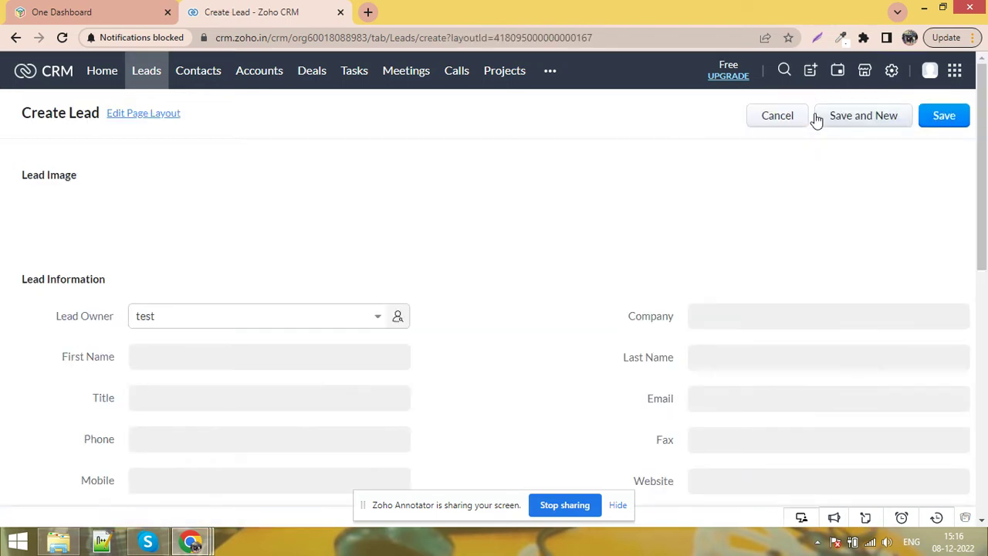
pyautogui.scroll(-6, 458, 201)
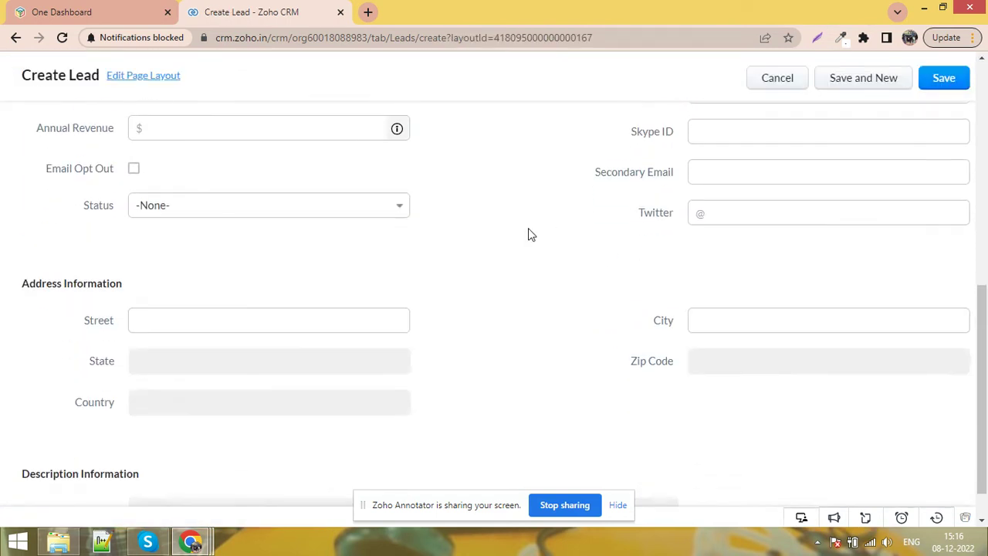
pyautogui.scroll(5, 531, 234)
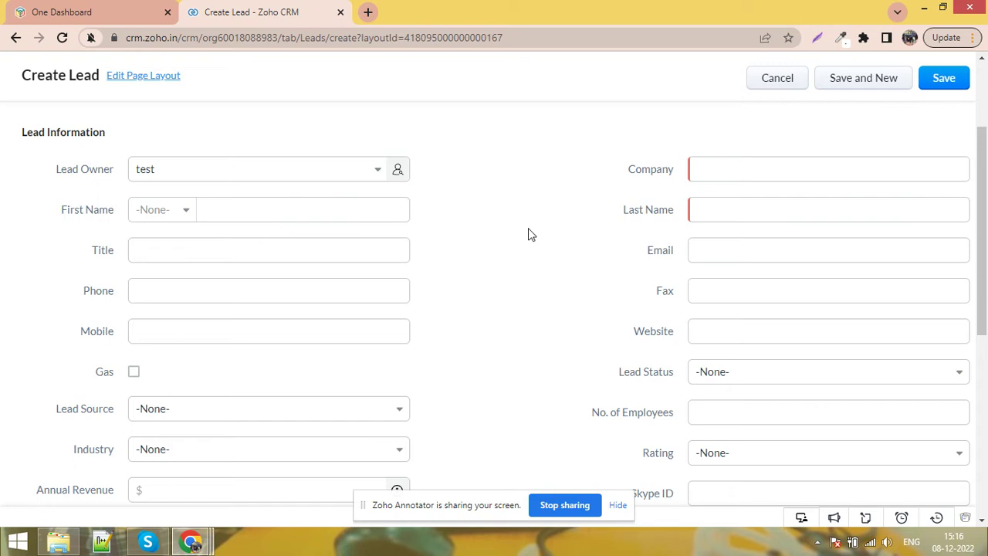
pyautogui.scroll(3, 646, 161)
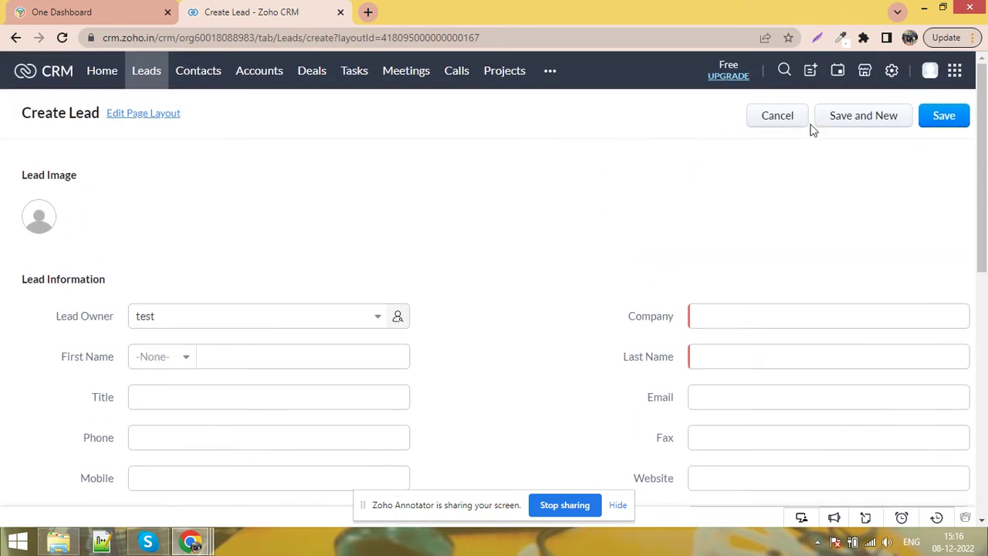
# Step: Open the CRM setup in a separate browser tab and go to the Modules and Fields customization settings
pyautogui.rightClick(895, 73)
pyautogui.press('Escape')
pyautogui.click(450, 9)
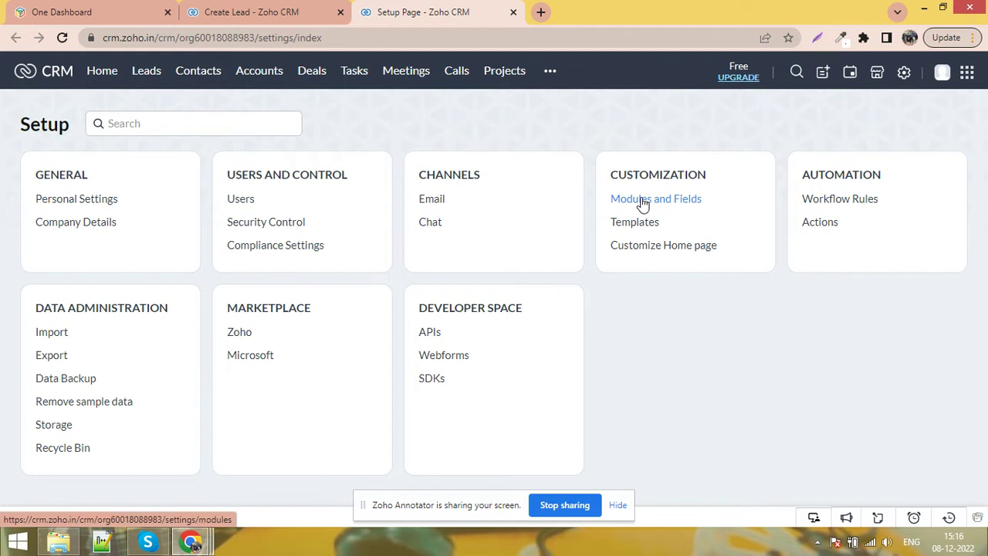
pyautogui.click(690, 202)
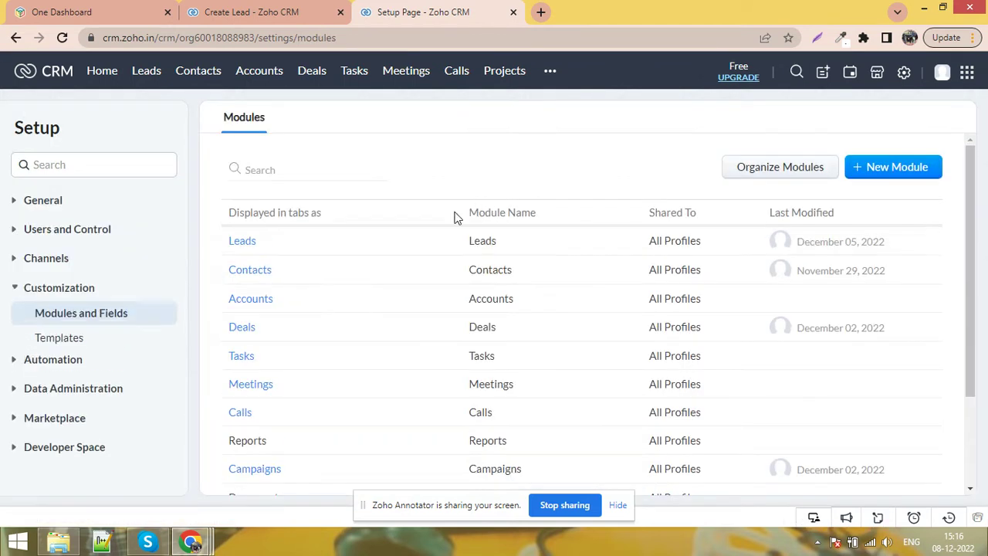
# Step: Look through the list of CRM modules and try to create a new module
pyautogui.scroll(-3, 298, 214)
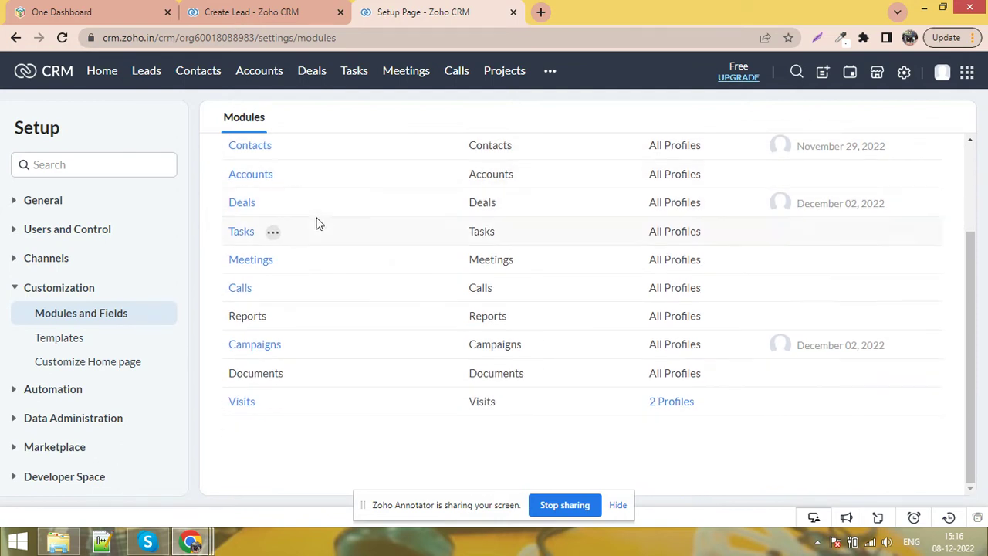
pyautogui.scroll(3, 309, 216)
pyautogui.scroll(-3, 282, 249)
pyautogui.moveTo(271, 290)
pyautogui.scroll(3, 265, 353)
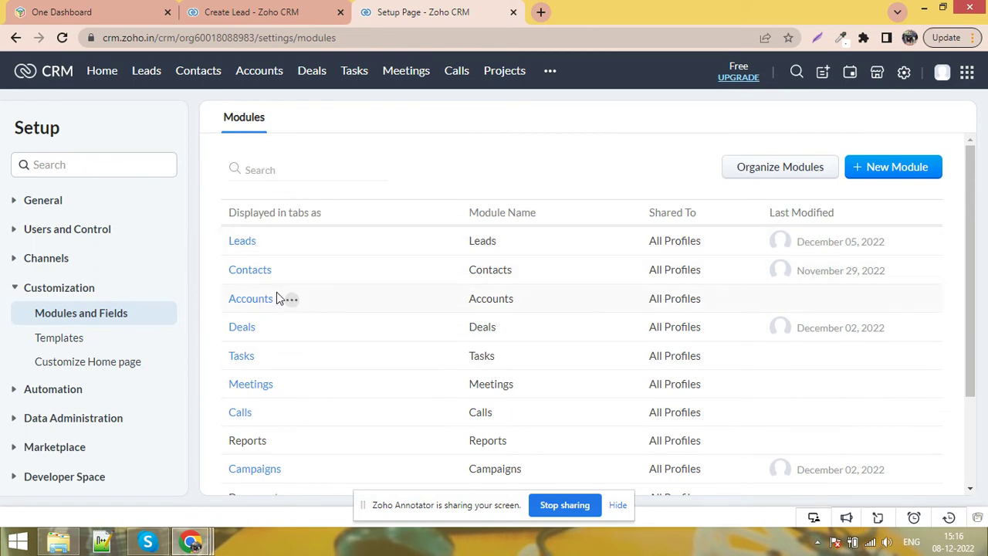
pyautogui.scroll(-2, 403, 300)
pyautogui.scroll(2, 902, 201)
pyautogui.click(901, 170)
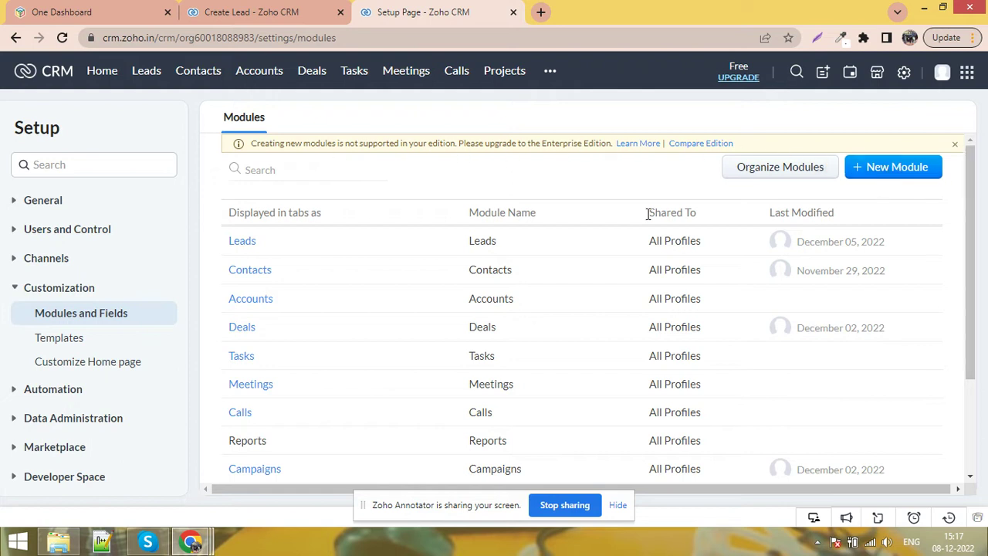
# Step: Open the Standard layout of the Leads module for editing
pyautogui.moveTo(260, 244)
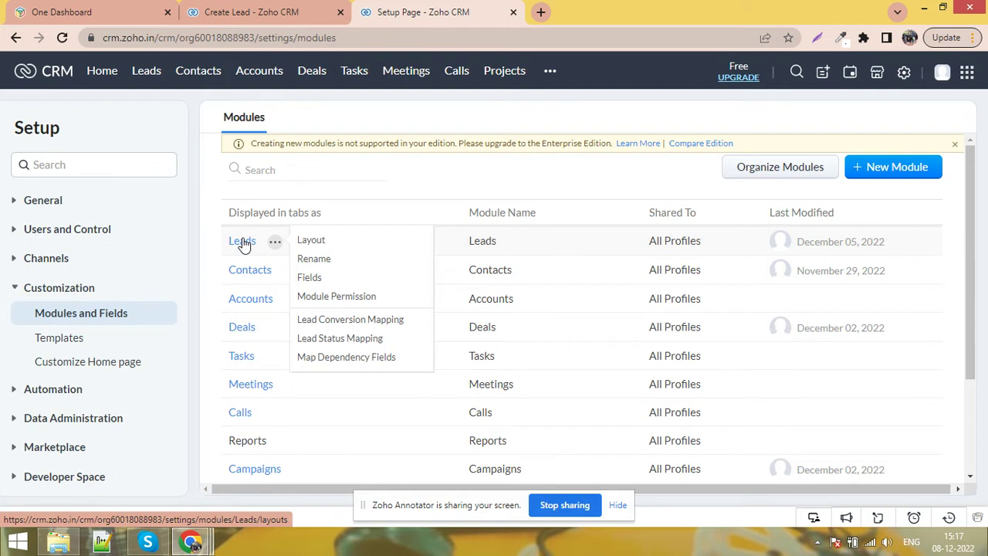
pyautogui.click(242, 242)
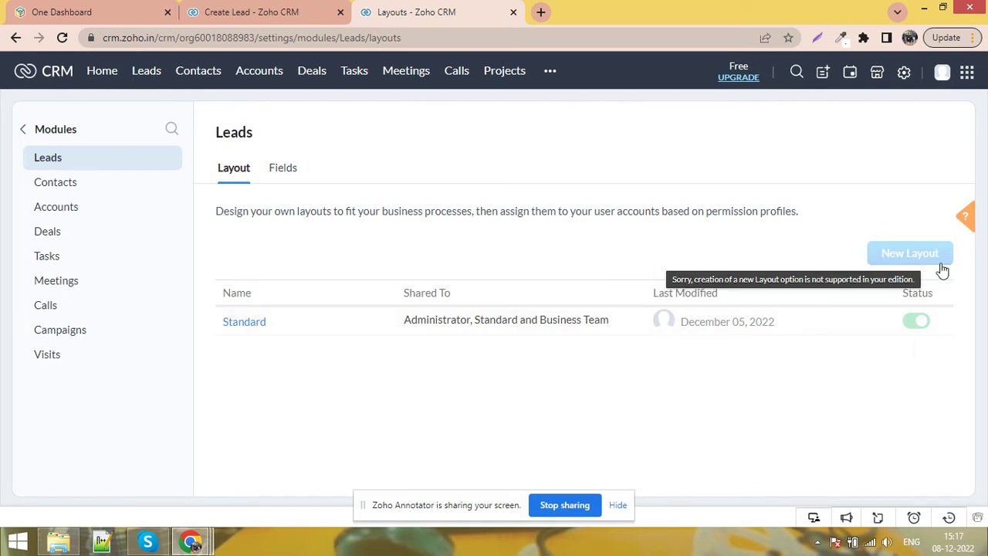
pyautogui.click(240, 327)
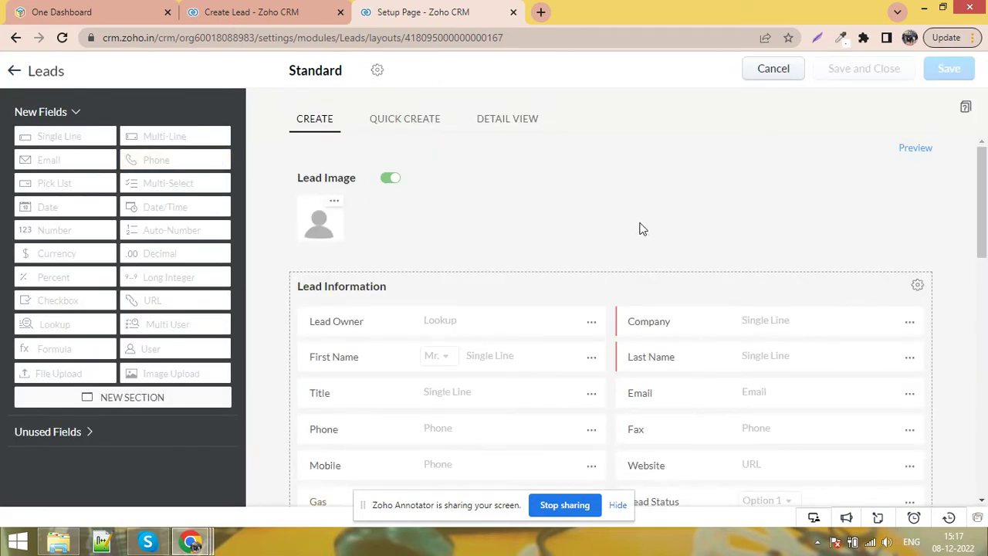
# Step: Try to add a new Email field to the Standard layout of the Leads module
pyautogui.scroll(-3, 566, 206)
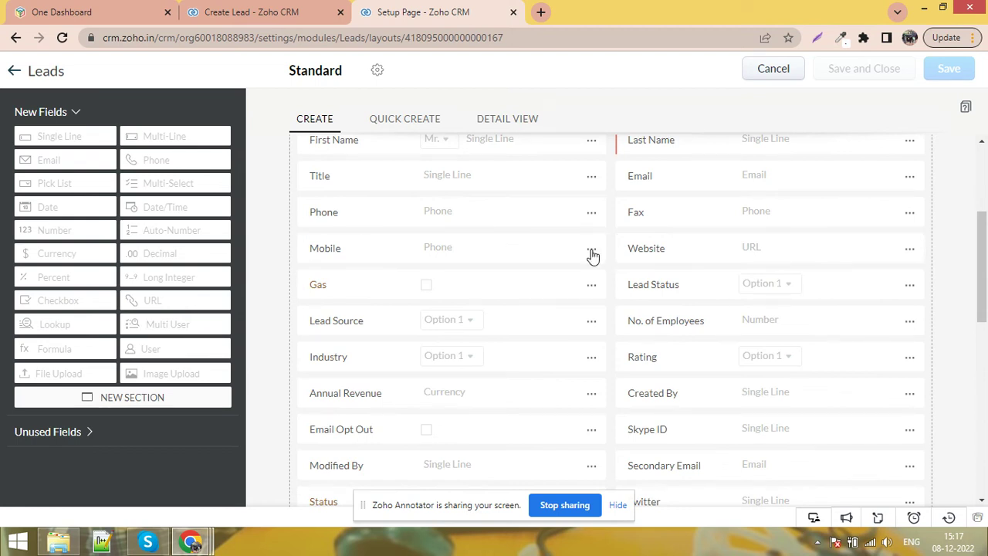
pyautogui.scroll(-3, 62, 193)
pyautogui.moveTo(49, 161); pyautogui.dragTo(152, 209)
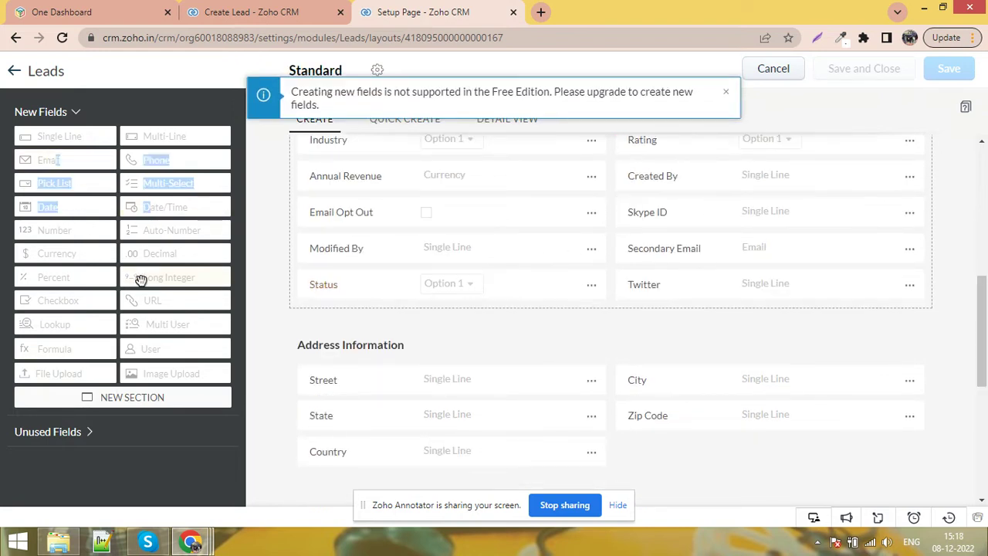
# Step: Examine the sections of the Standard leads layout, from Lead Information through Address and Description Information to Visit Summary
pyautogui.scroll(-4, 620, 306)
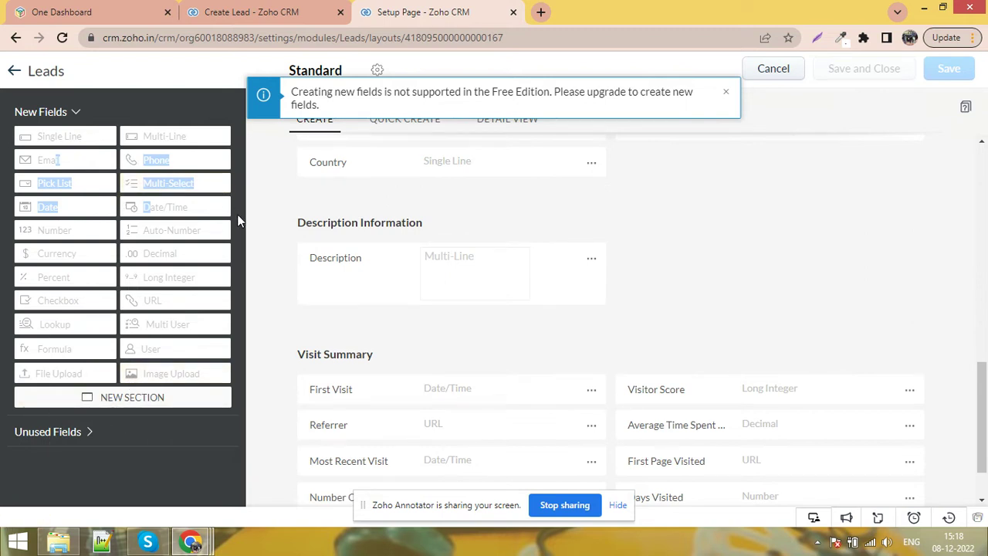
pyautogui.scroll(6, 488, 245)
pyautogui.scroll(5, 263, 223)
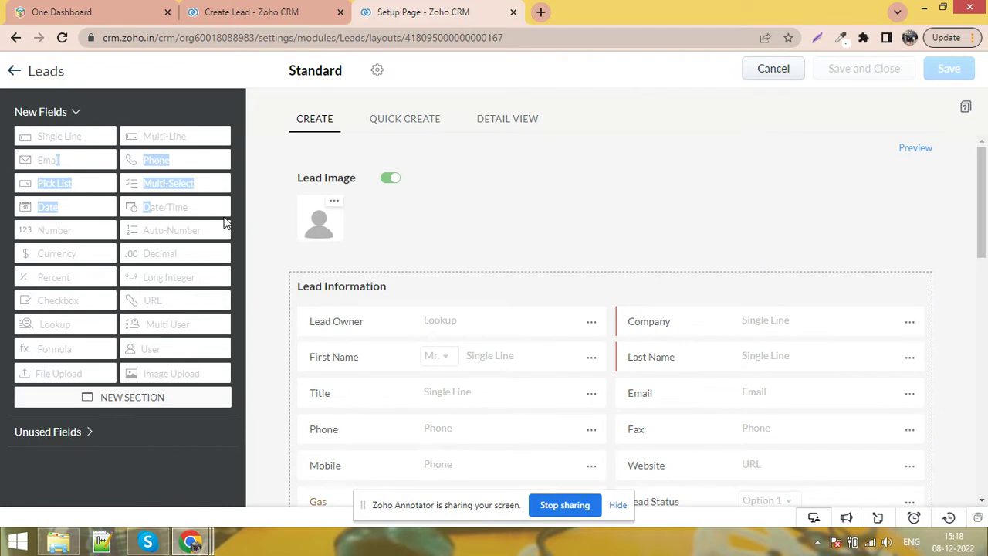
pyautogui.scroll(-2, 732, 347)
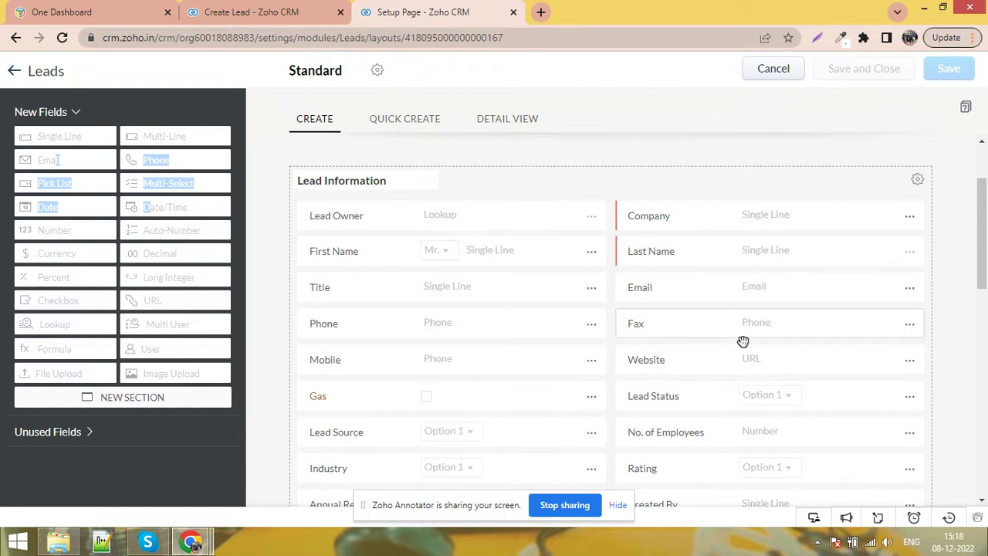
pyautogui.scroll(-8, 732, 347)
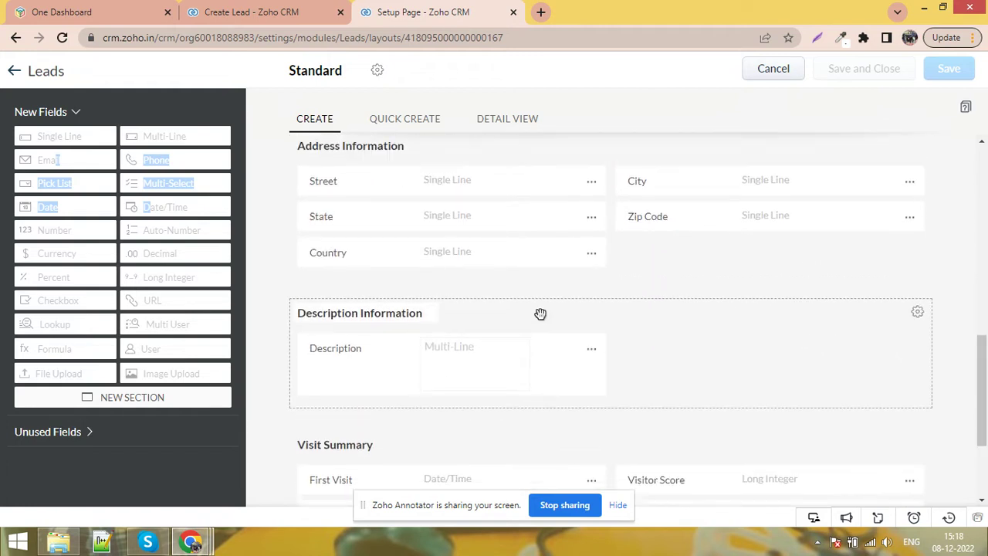
pyautogui.scroll(3, 541, 314)
pyautogui.scroll(1, 888, 308)
pyautogui.scroll(6, 884, 297)
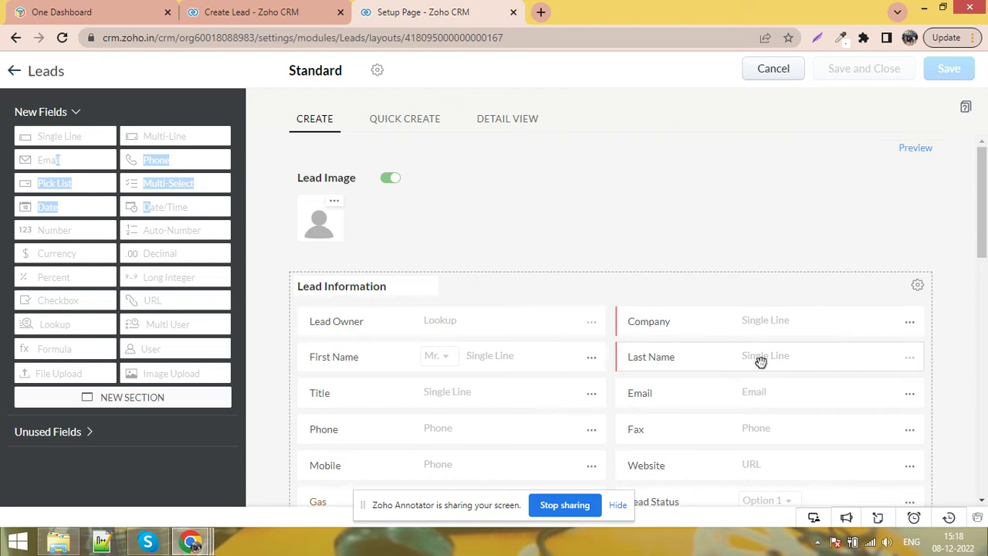
# Step: Remove the required marking from the Company field in Lead Information and save the layout
pyautogui.click(908, 323)
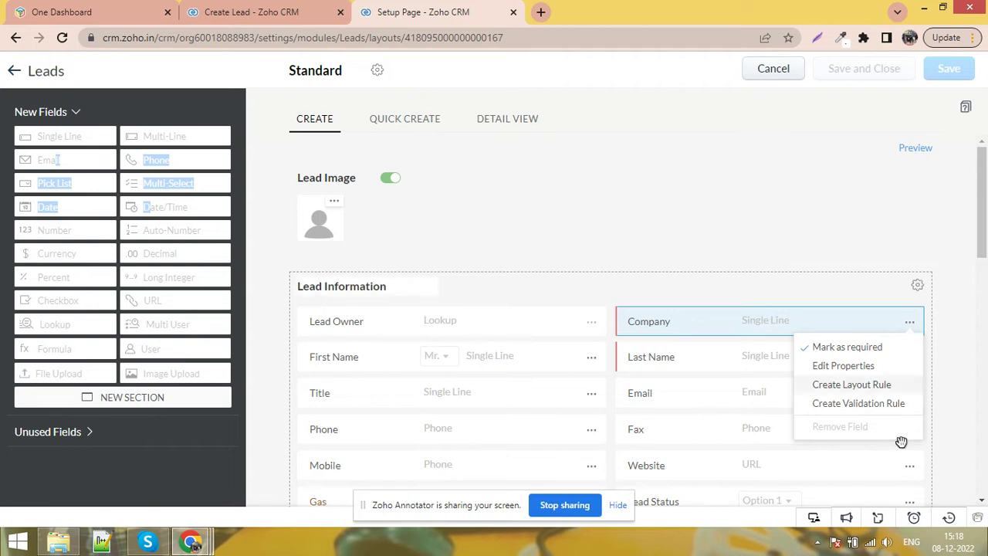
pyautogui.click(554, 213)
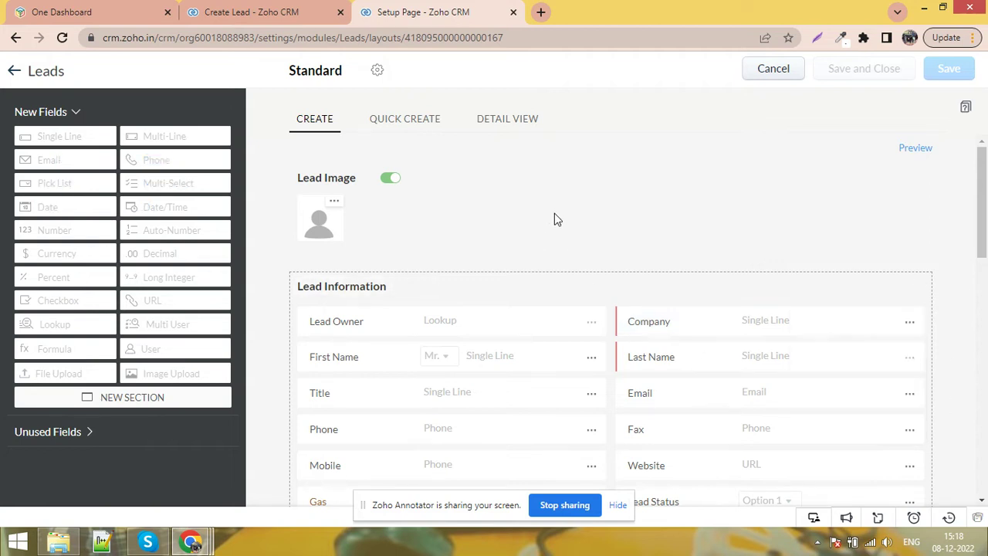
pyautogui.click(910, 325)
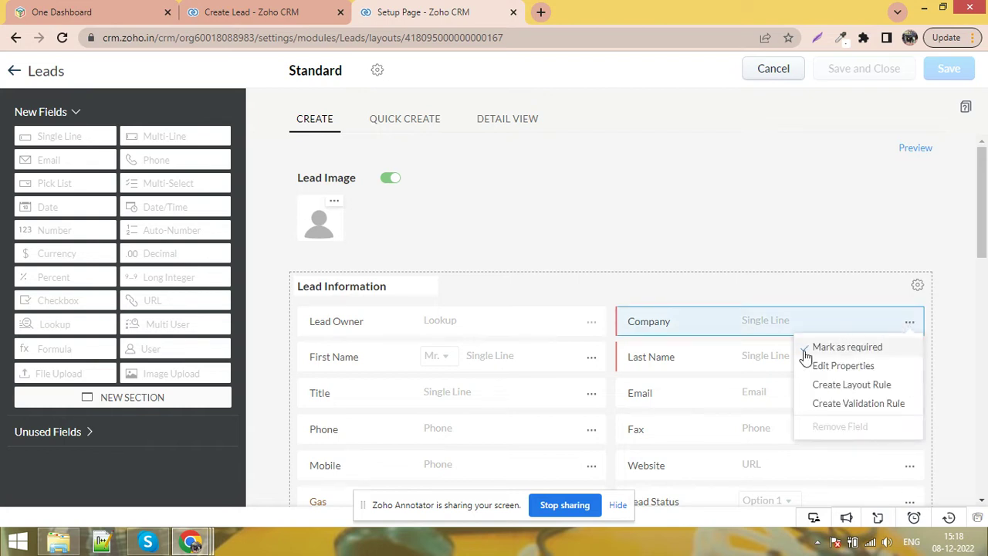
pyautogui.click(849, 349)
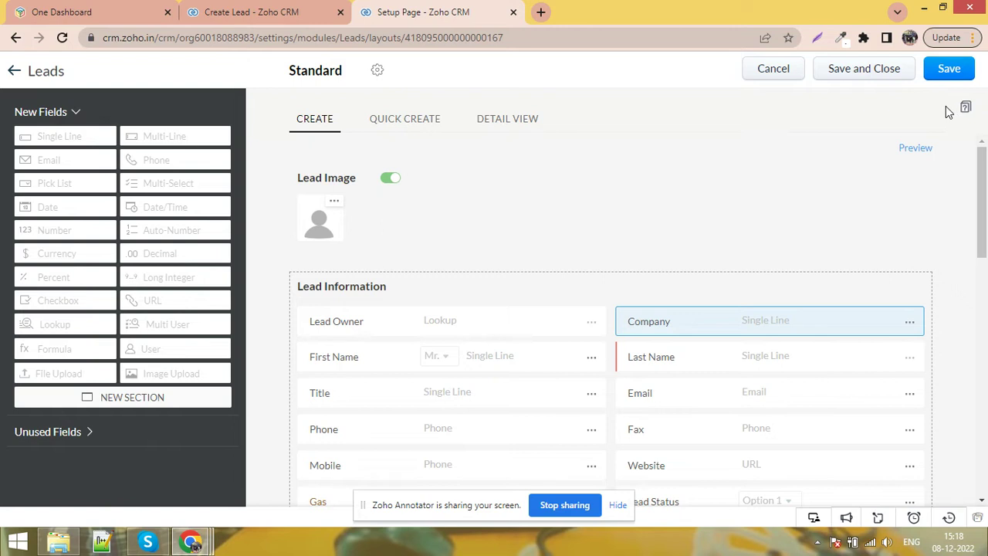
pyautogui.click(951, 69)
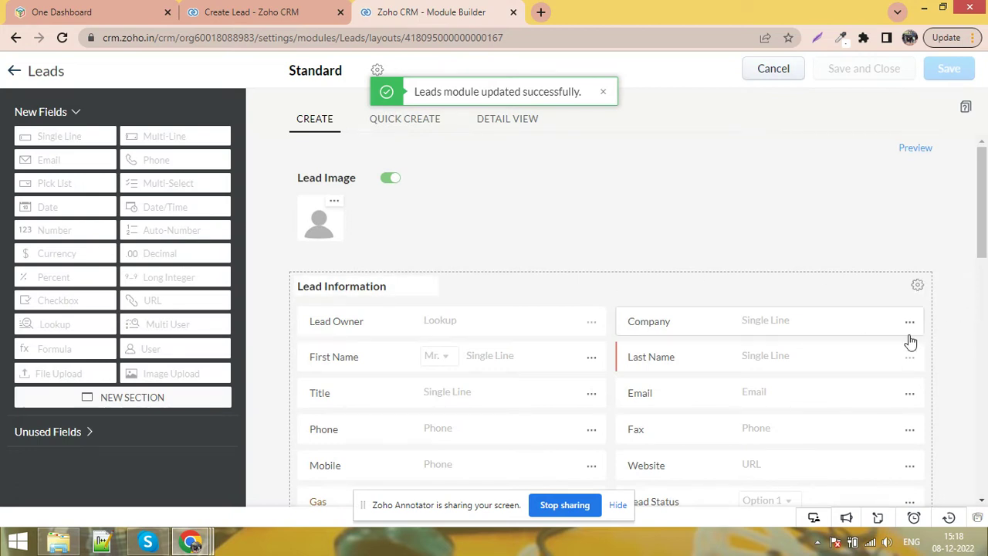
# Step: View the pick list properties of the Status field in Lead Information, including its options and sort order, and close them without changes
pyautogui.scroll(-3, 847, 331)
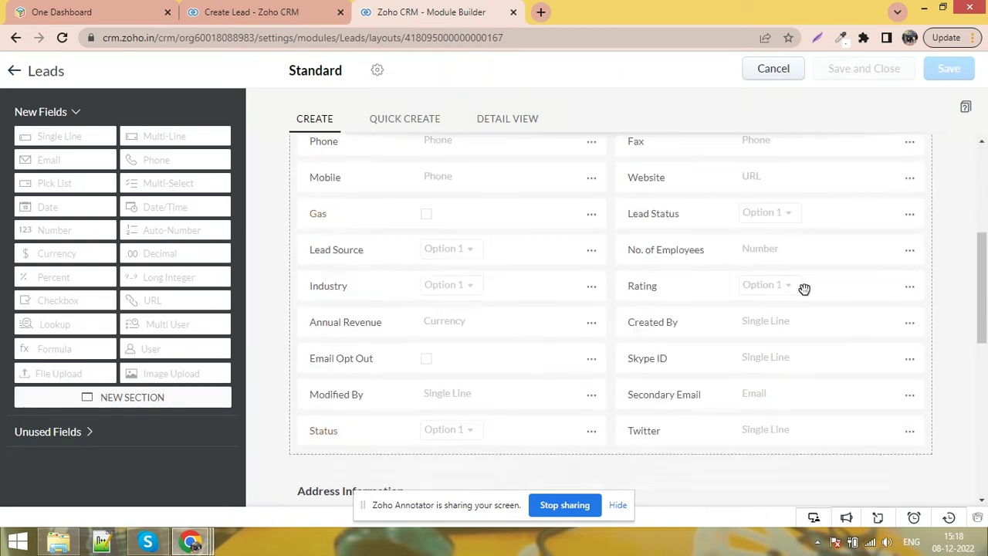
pyautogui.scroll(2, 664, 266)
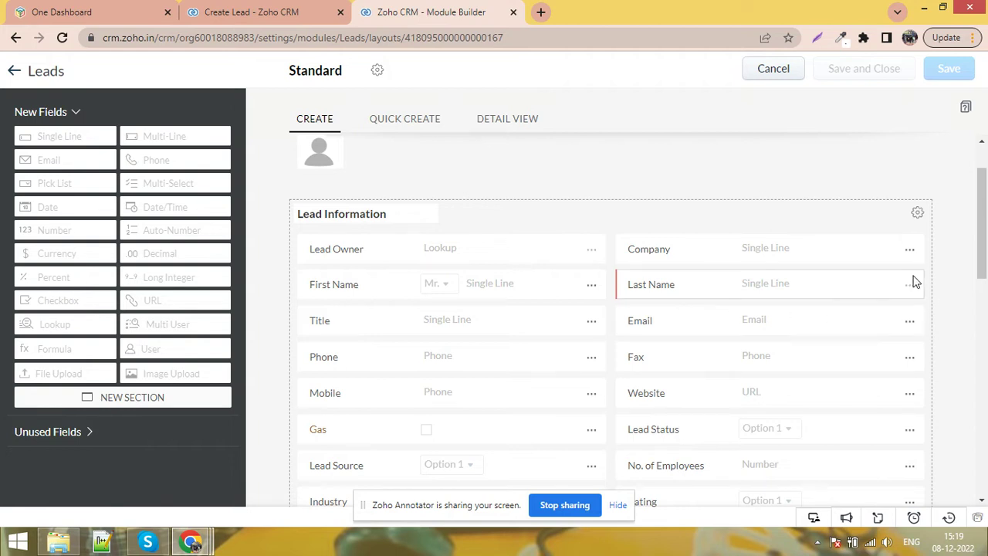
pyautogui.scroll(-4, 509, 301)
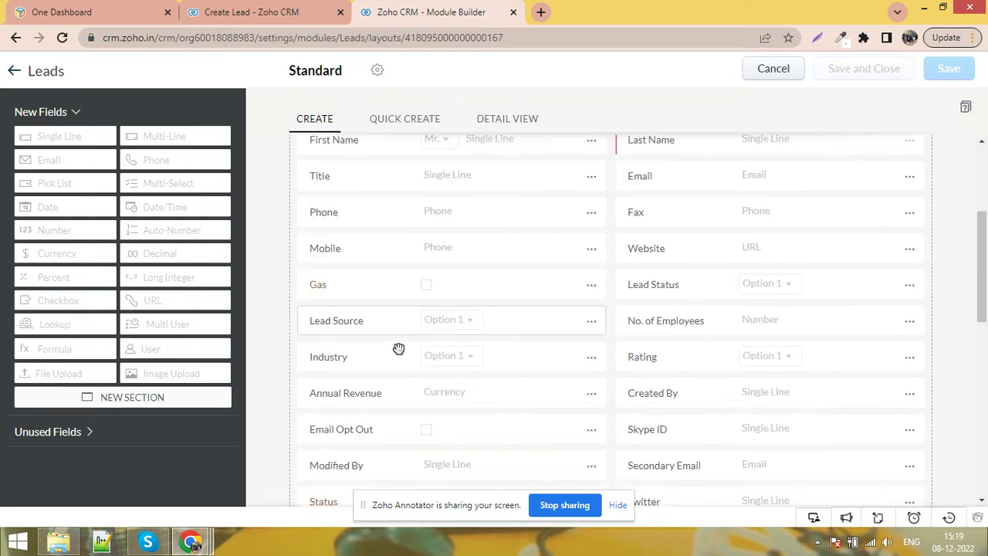
pyautogui.scroll(-2, 772, 382)
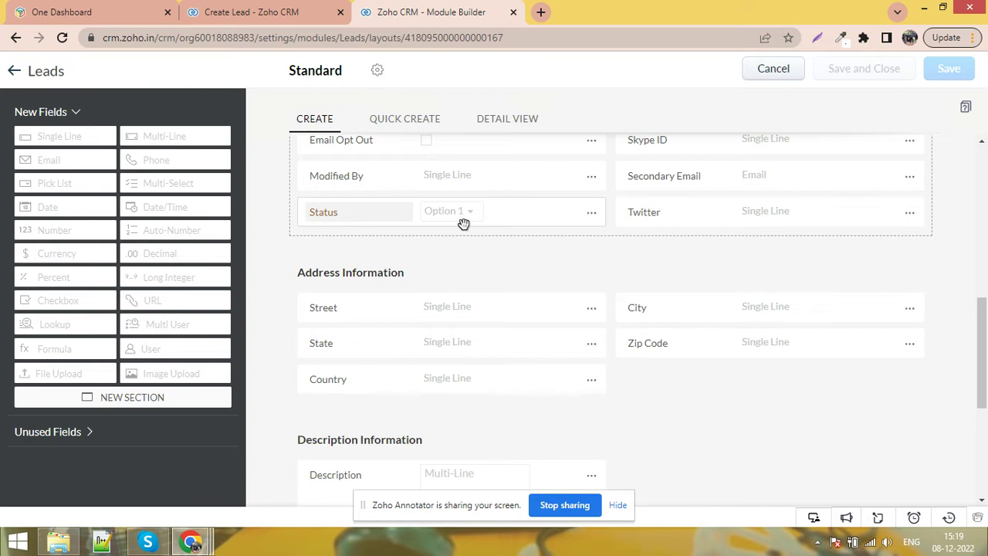
pyautogui.click(591, 215)
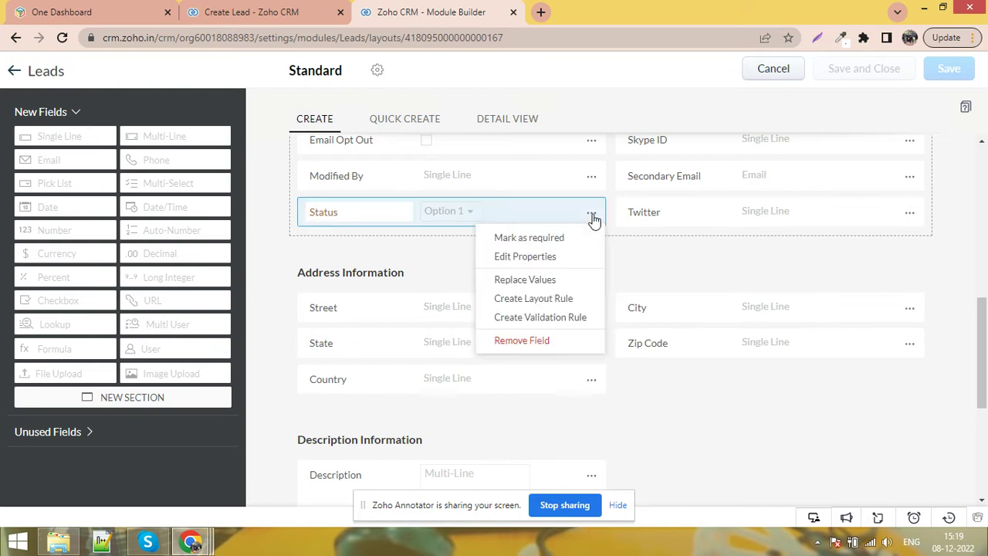
pyautogui.click(520, 259)
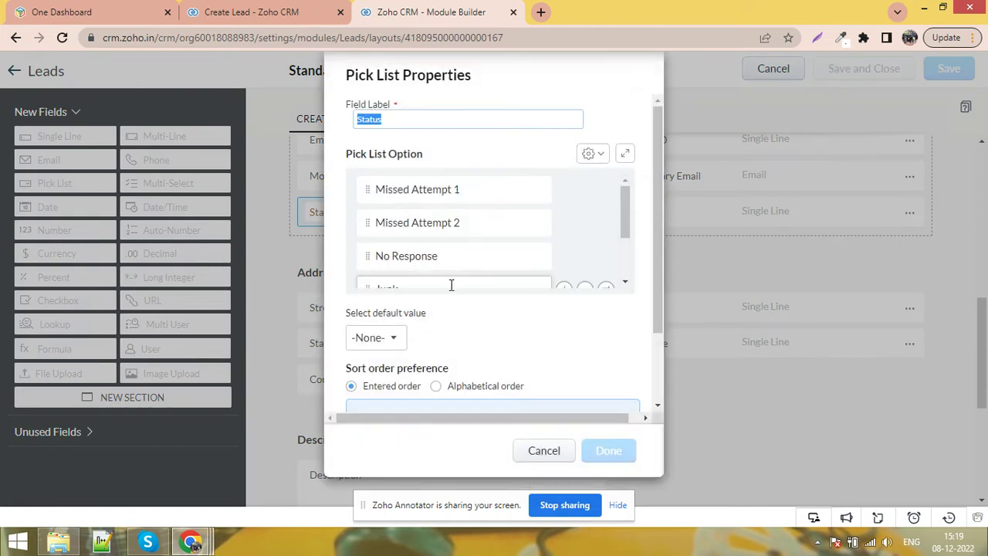
pyautogui.scroll(-3, 505, 214)
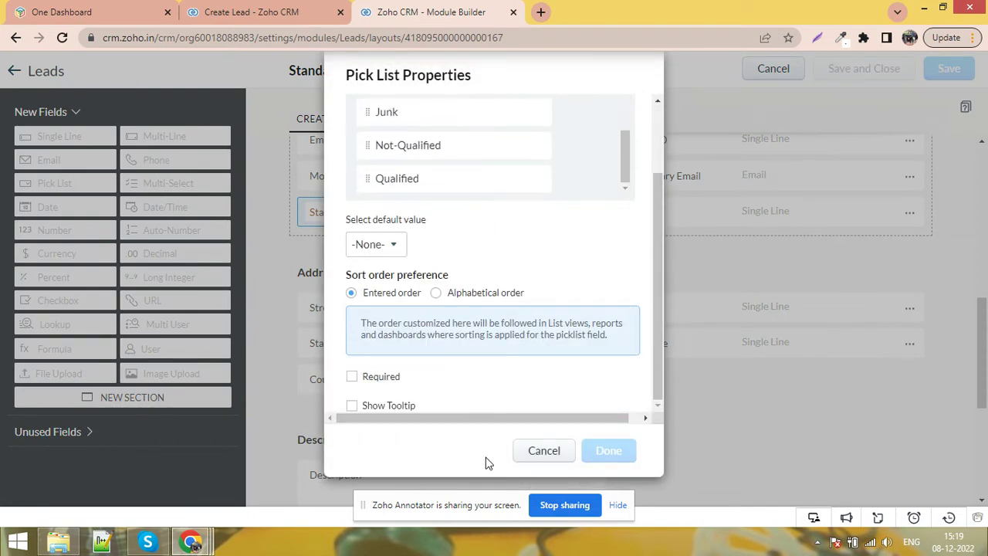
pyautogui.click(544, 451)
# Step: Review the whole leads layout down to the Visit Summary fields
pyautogui.scroll(10, 895, 313)
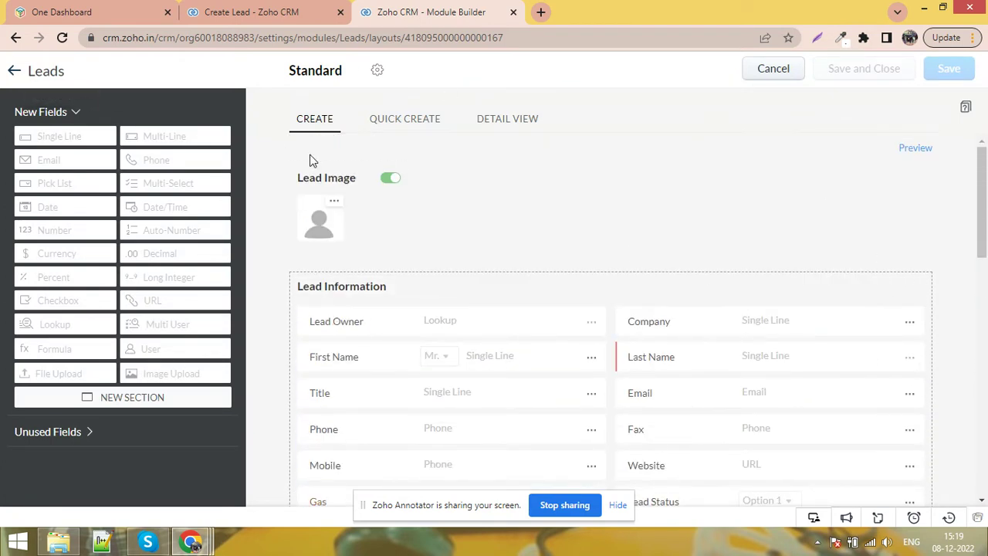
pyautogui.scroll(-15, 322, 267)
pyautogui.scroll(-2, 633, 312)
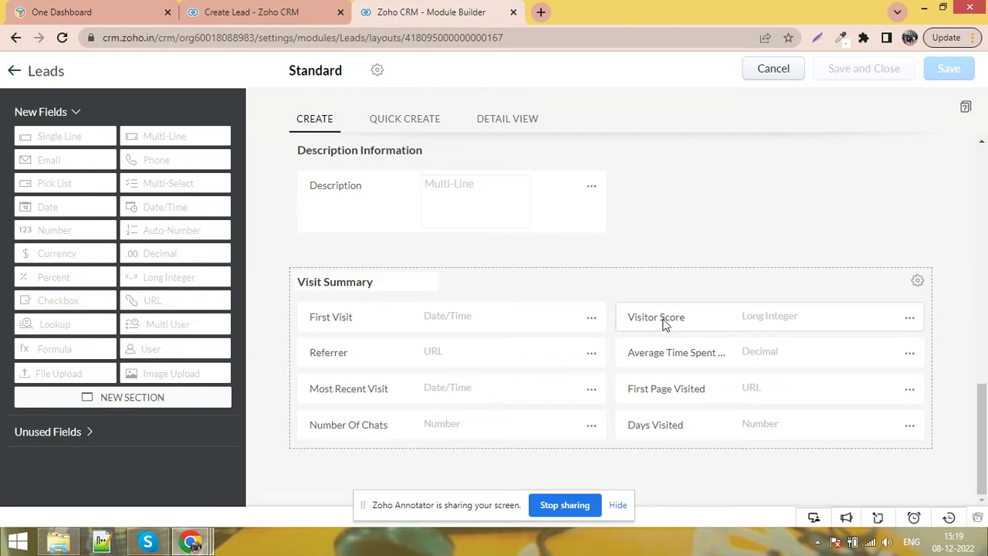
pyautogui.scroll(5, 664, 324)
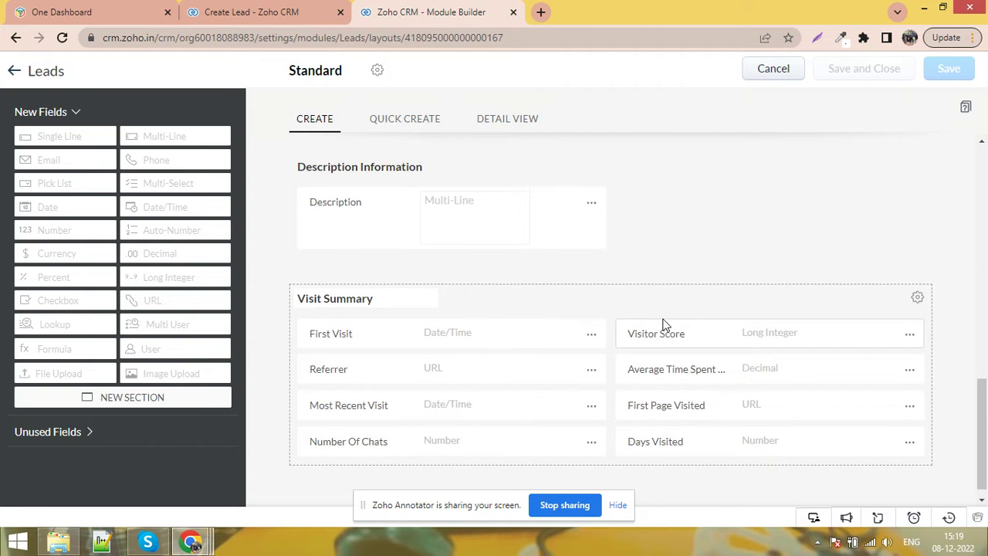
# Step: Remove the Gas field from the Lead Information section, check it under Unused Fields, then save and close the Standard layout
pyautogui.scroll(2, 664, 325)
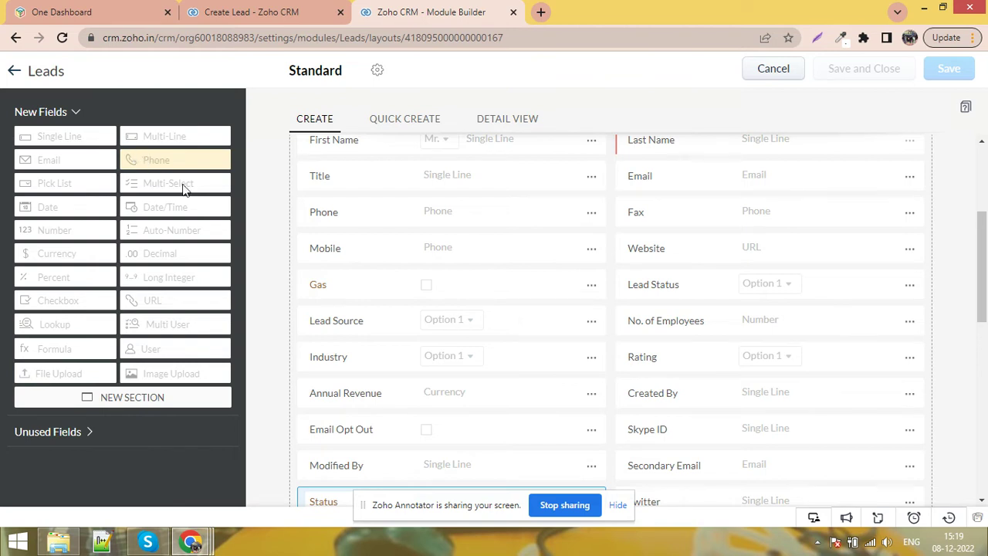
pyautogui.scroll(-3, 493, 362)
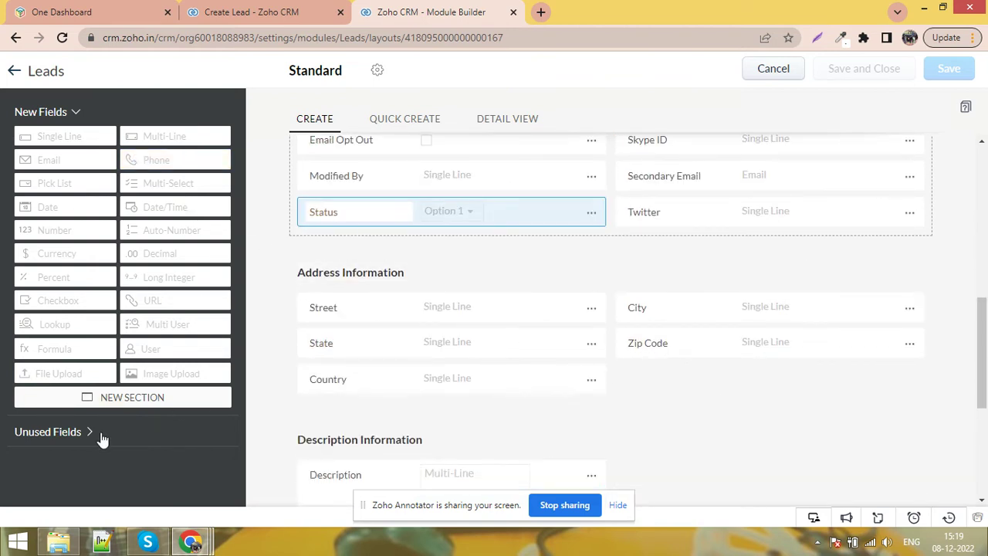
pyautogui.scroll(1, 826, 256)
pyautogui.scroll(2, 830, 256)
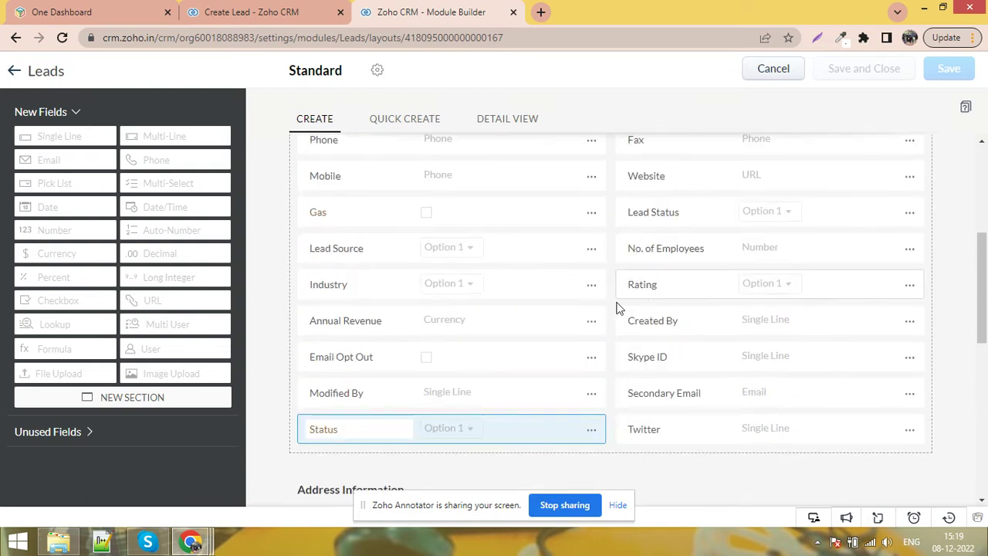
pyautogui.click(592, 212)
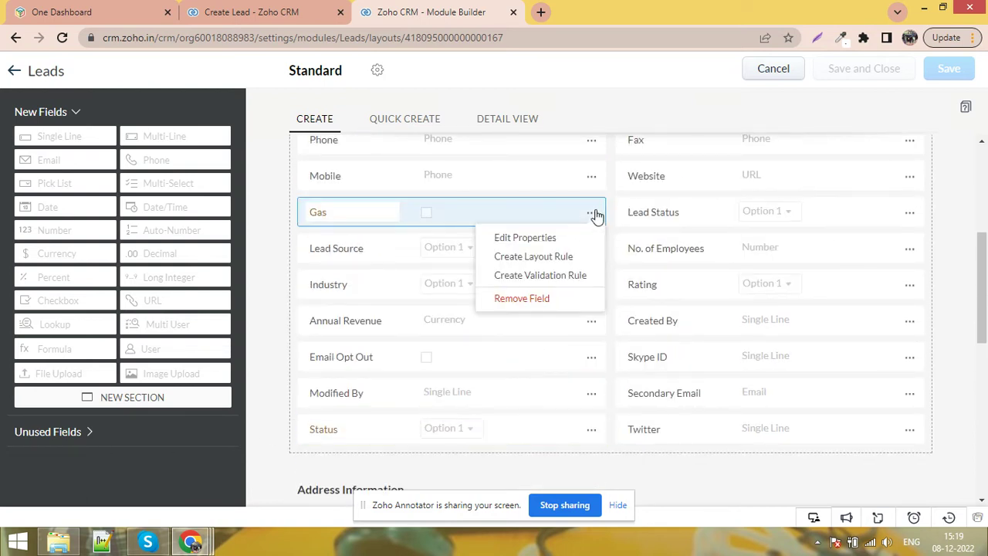
pyautogui.click(536, 299)
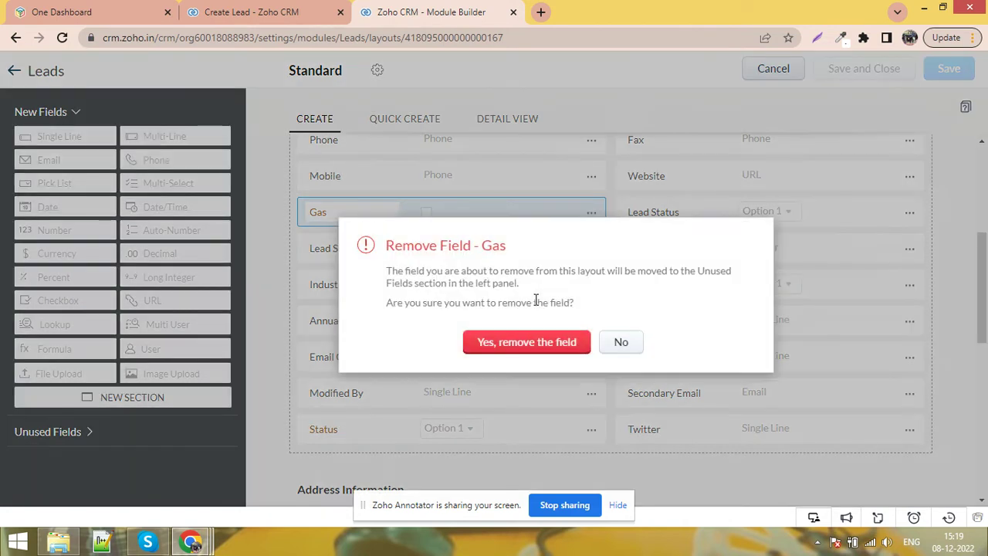
pyautogui.click(518, 348)
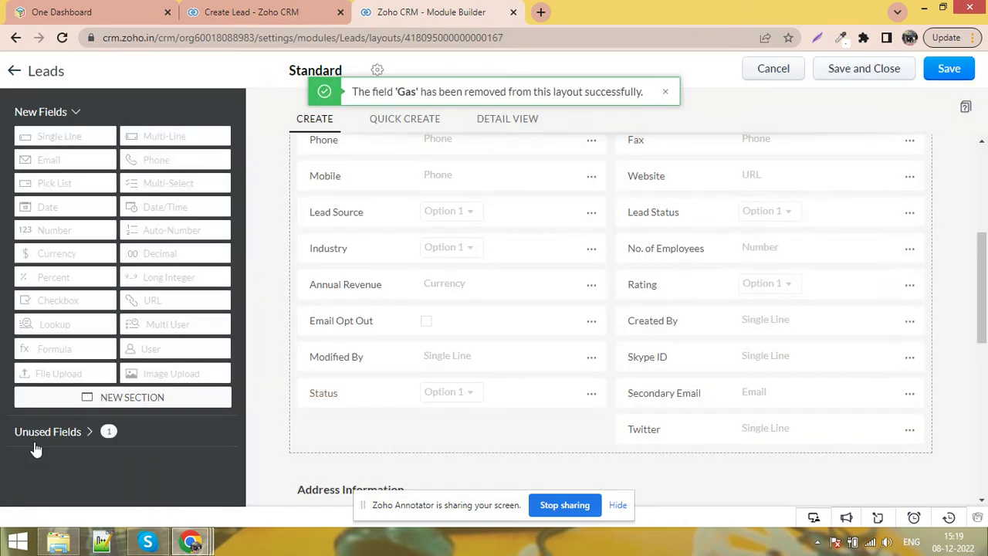
pyautogui.click(52, 439)
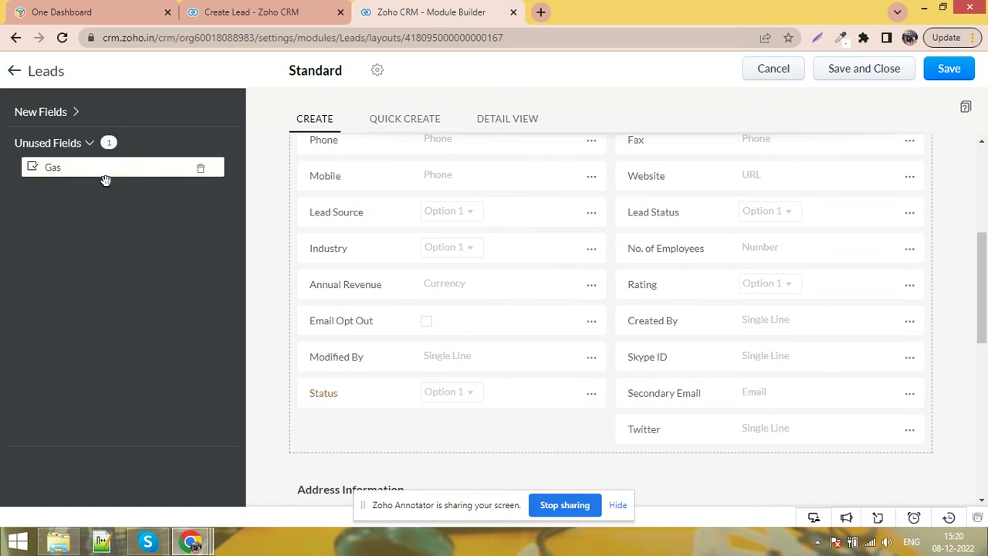
pyautogui.click(951, 70)
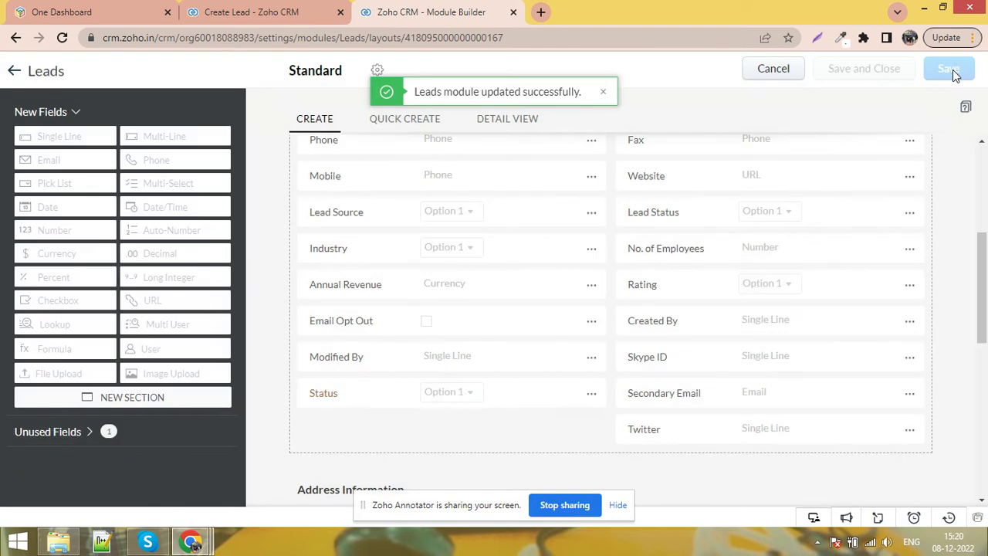
pyautogui.click(774, 69)
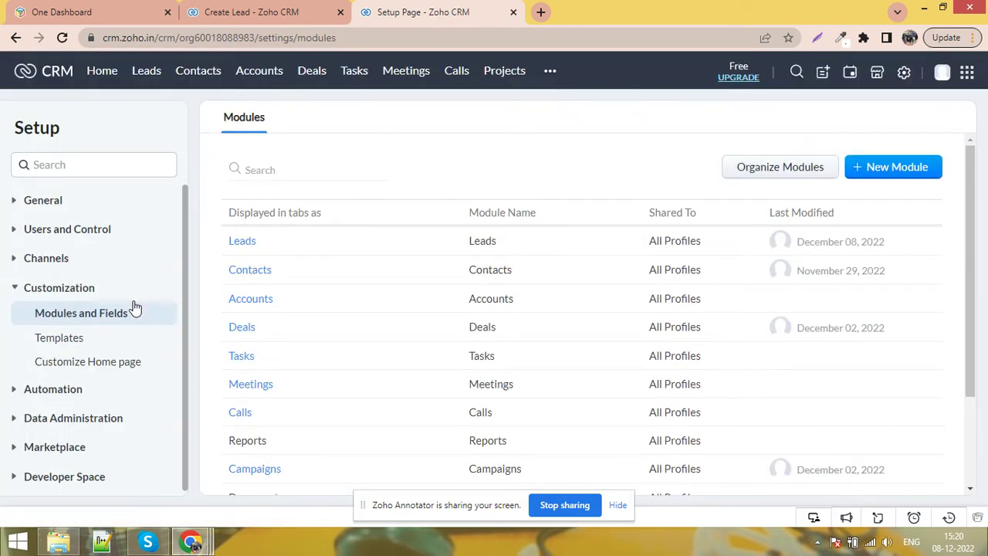
# Step: Review the list of CRM modules and the email templates under the Customization settings
pyautogui.scroll(-3, 622, 278)
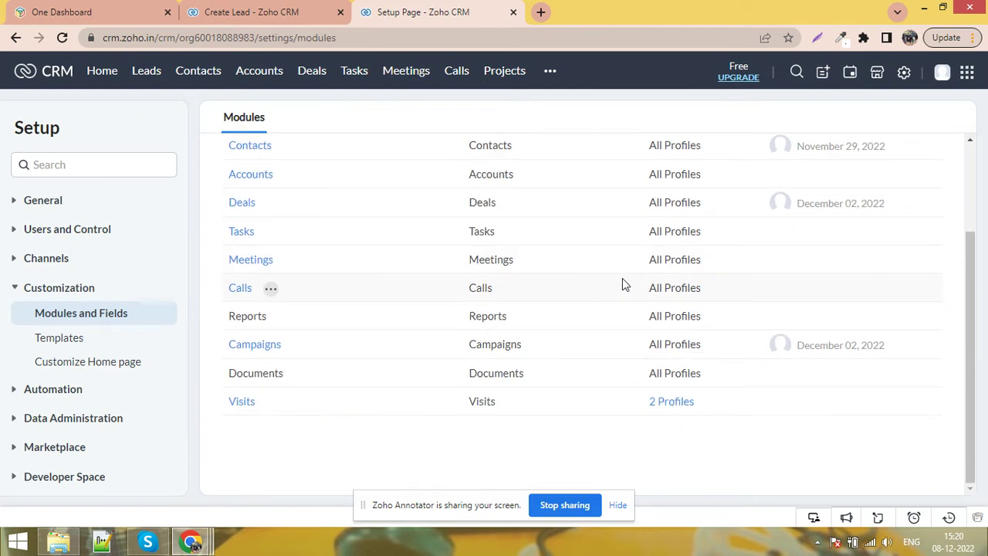
pyautogui.scroll(3, 619, 278)
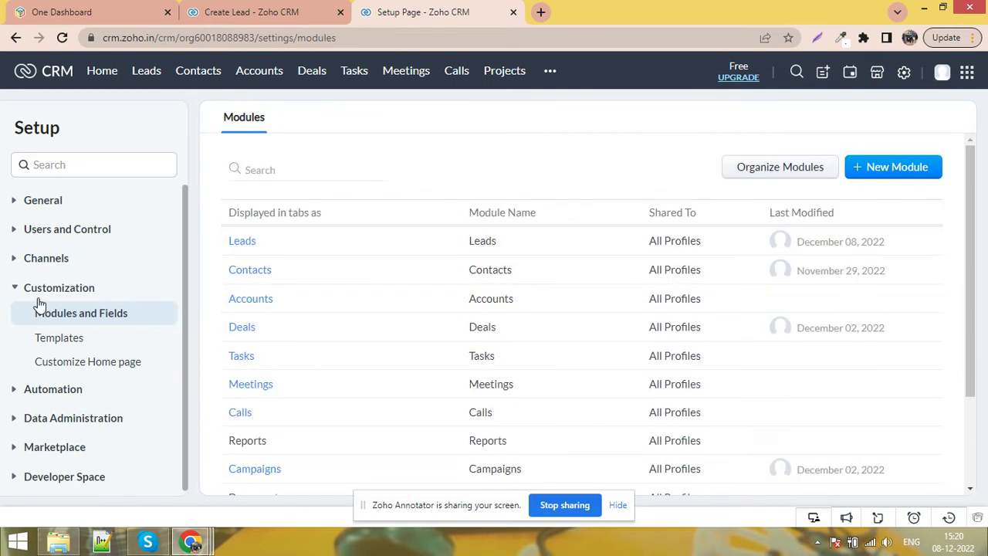
pyautogui.click(905, 74)
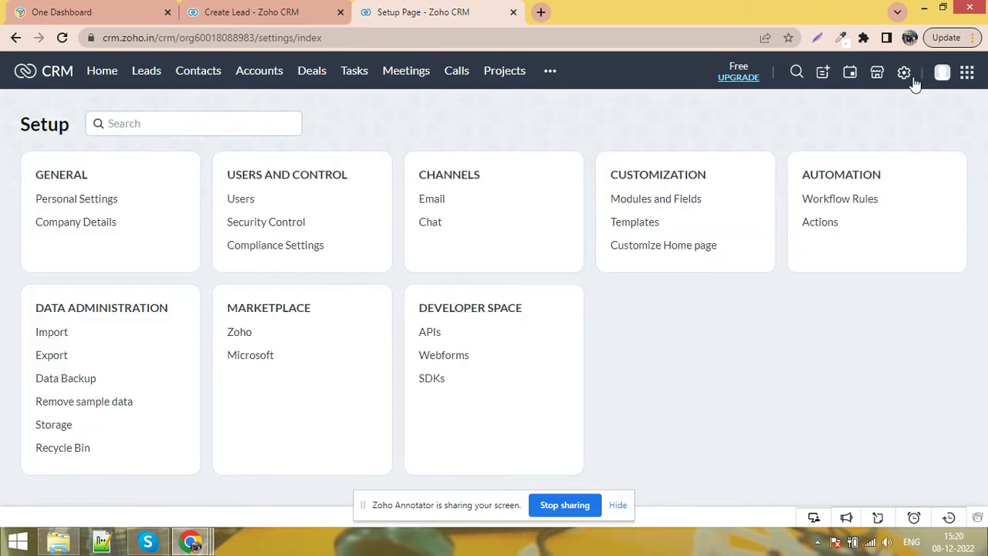
pyautogui.click(633, 224)
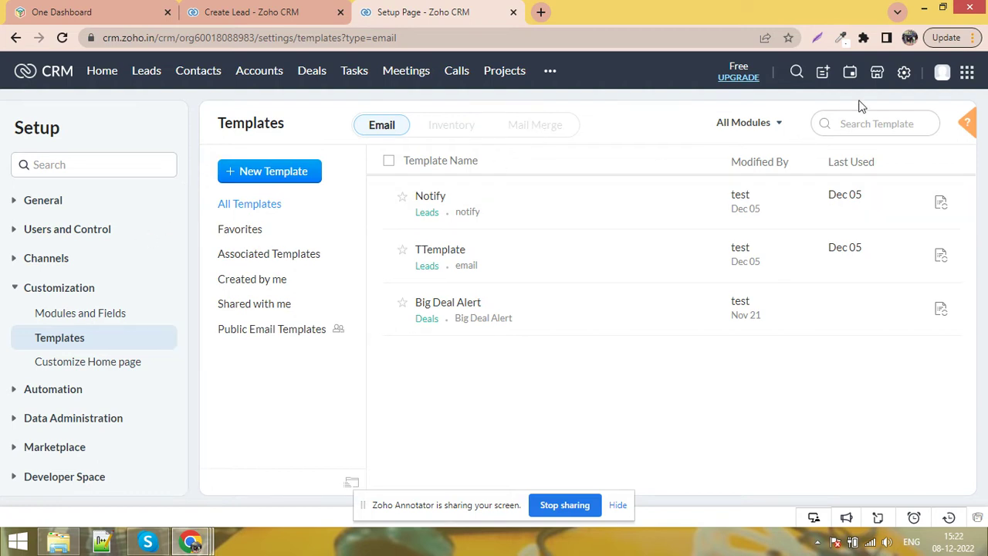
# Step: Review the Super Admin's user details and view the blank Add New User form, cancelling it without adding anyone
pyautogui.click(907, 83)
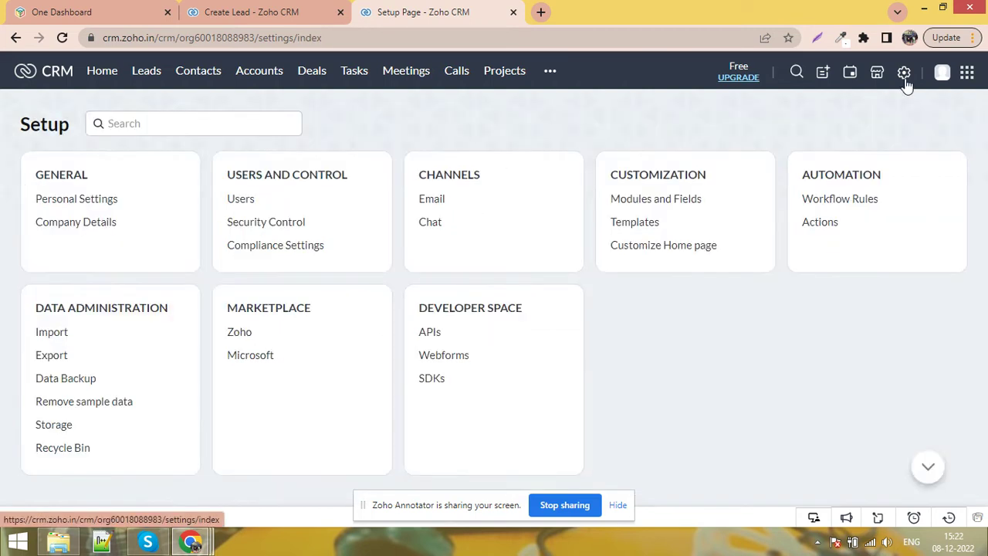
pyautogui.click(239, 199)
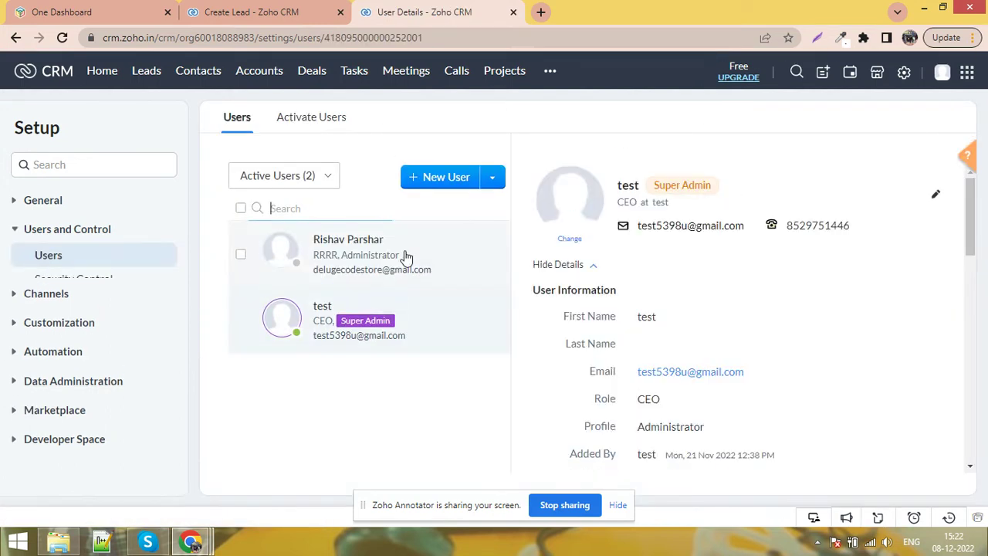
pyautogui.scroll(-5, 536, 190)
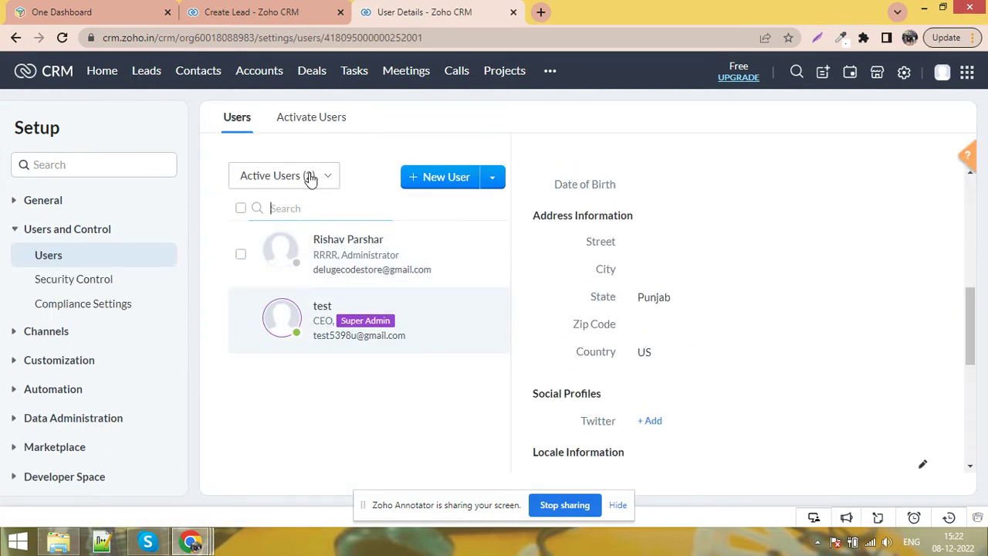
pyautogui.scroll(-1, 547, 237)
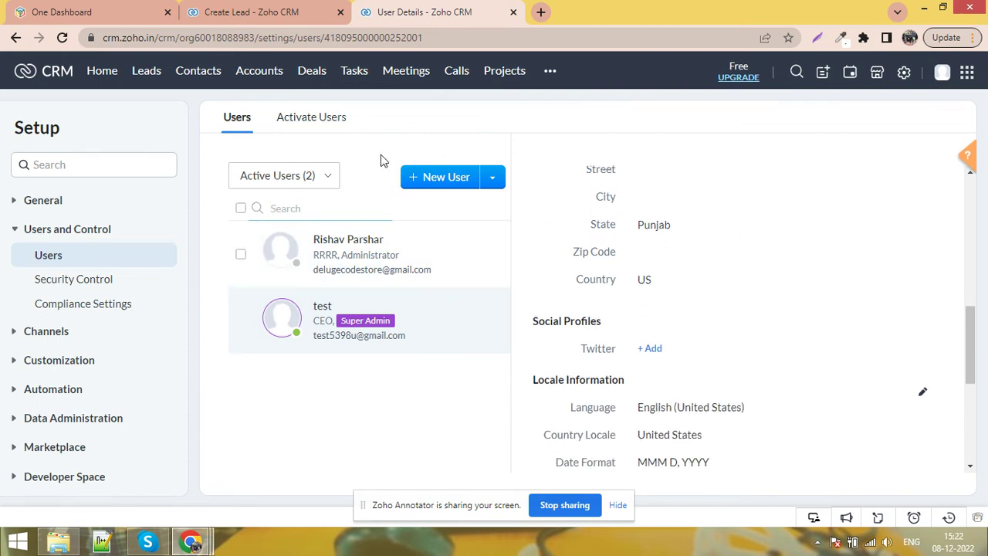
pyautogui.click(430, 182)
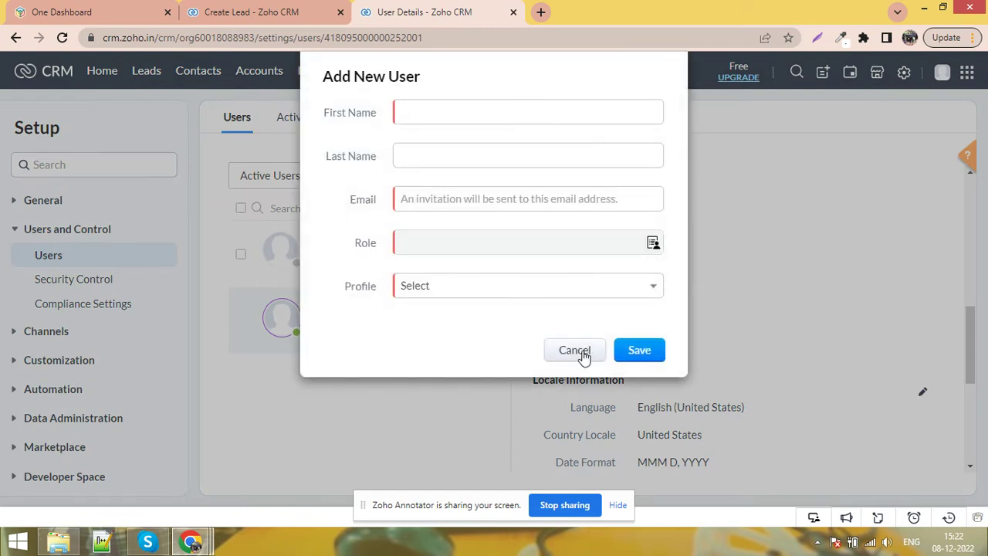
pyautogui.click(575, 350)
pyautogui.scroll(10, 790, 260)
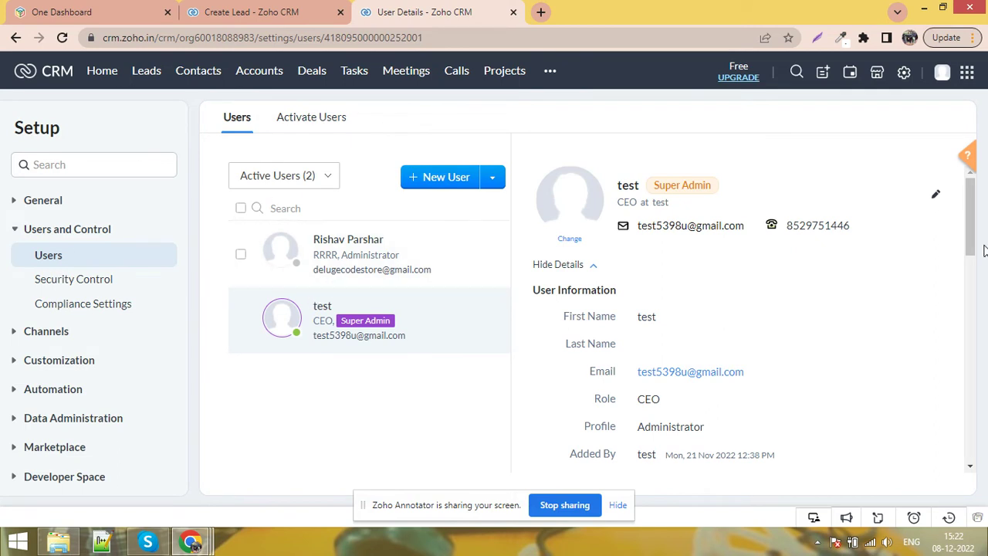
# Step: View the user activation statuses and the security control settings for profiles and the role hierarchy
pyautogui.click(295, 121)
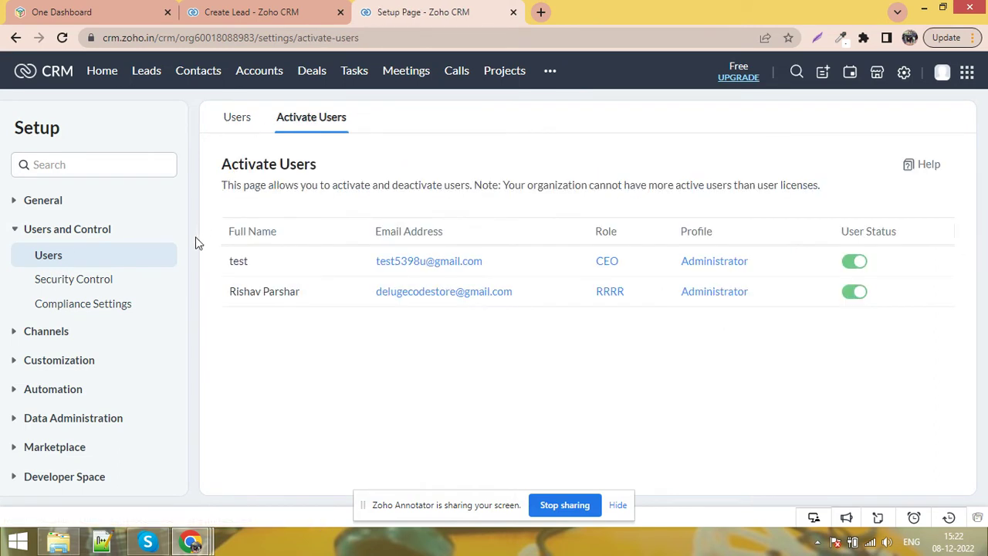
pyautogui.click(71, 284)
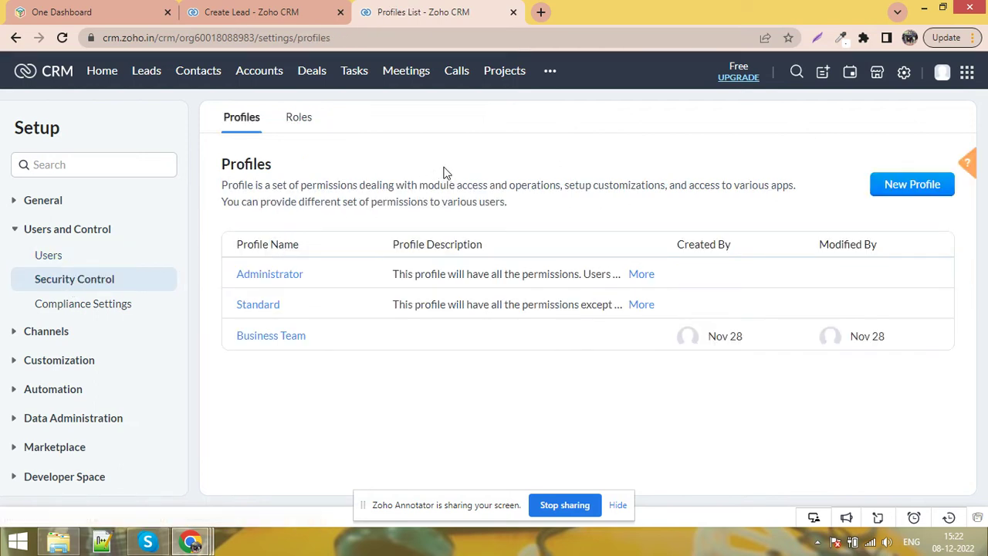
pyautogui.click(298, 120)
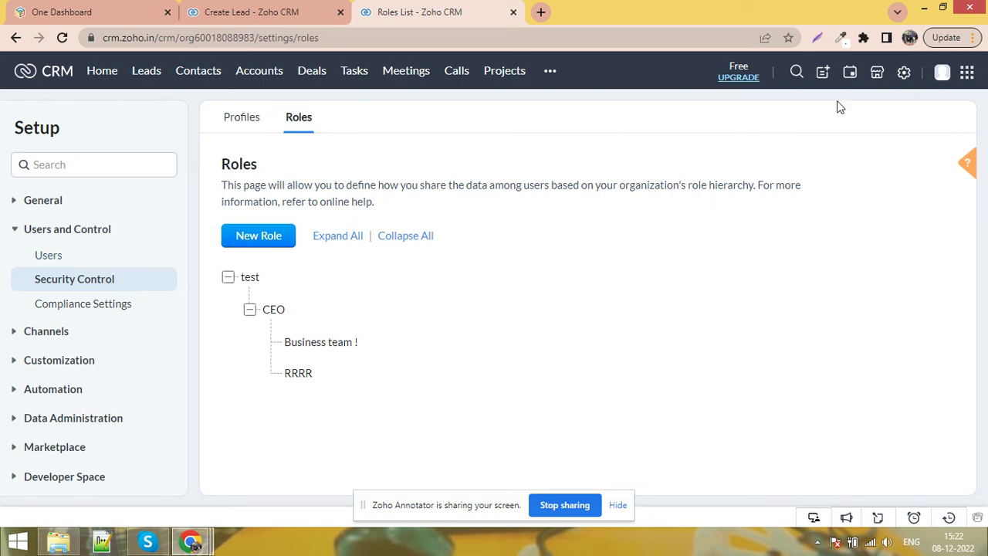
# Step: Start a new webform in the Developer Space settings and choose Contacts as its module
pyautogui.click(904, 73)
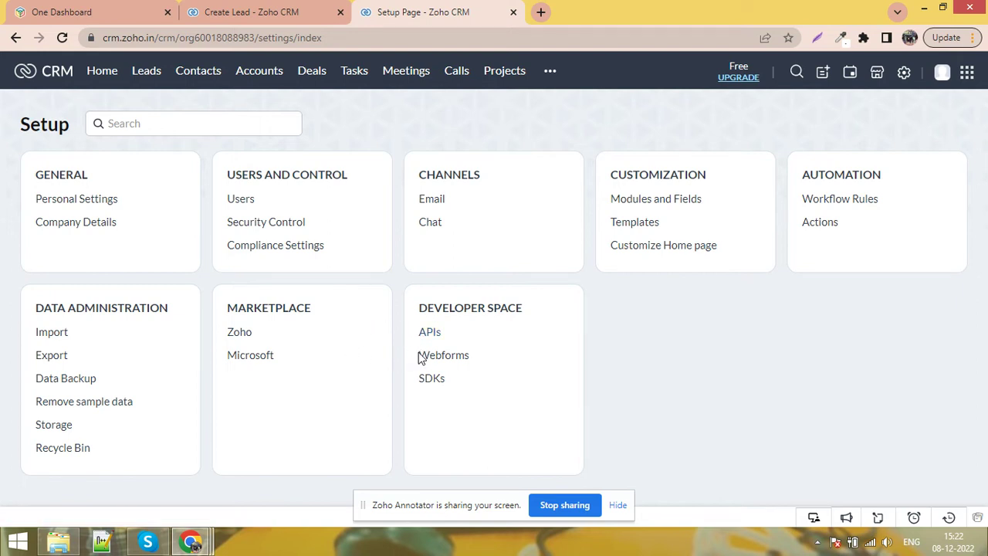
pyautogui.click(456, 364)
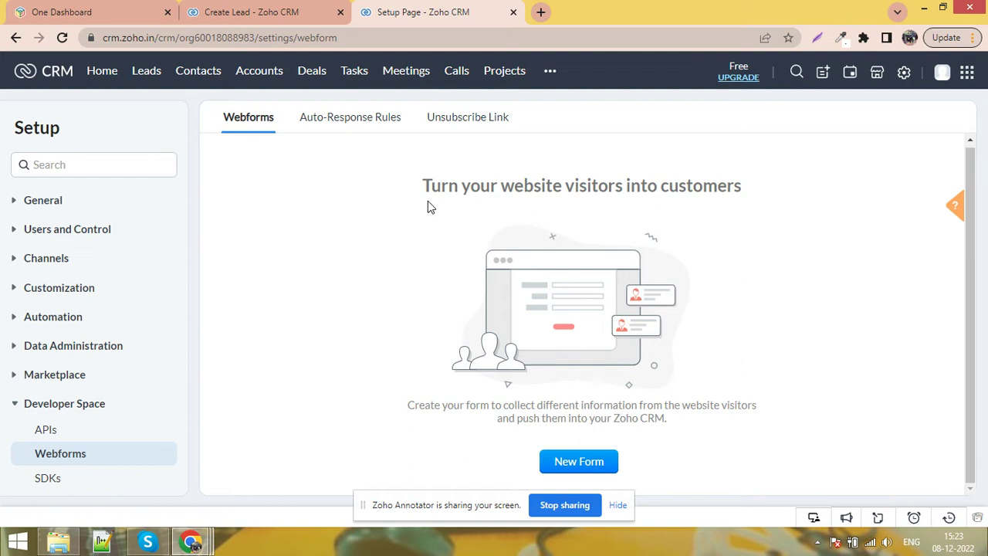
pyautogui.click(572, 467)
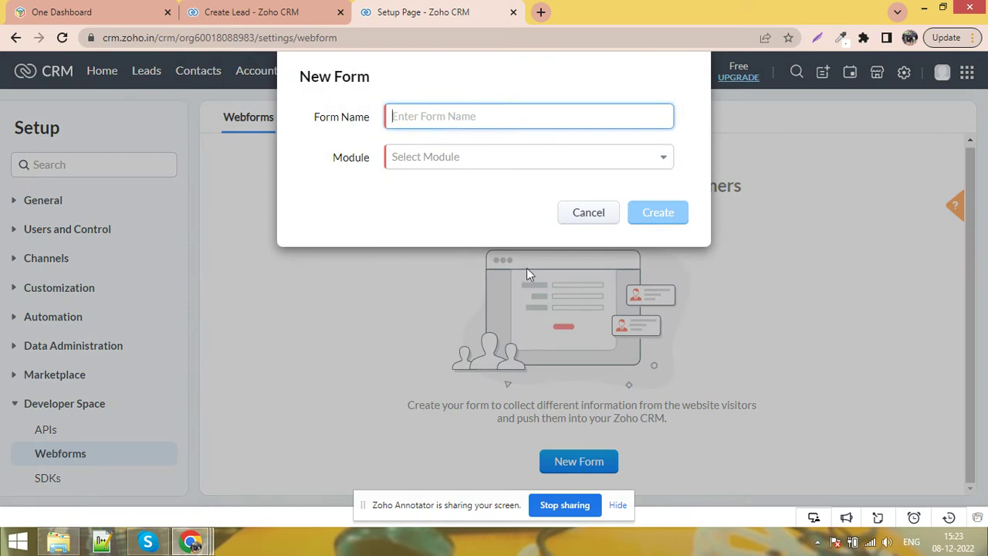
pyautogui.click(635, 164)
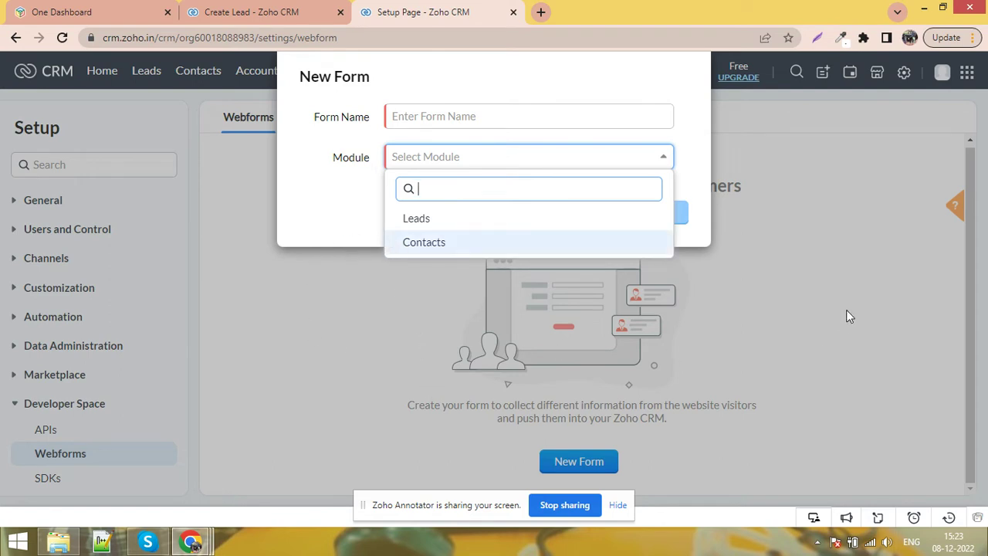
pyautogui.press('Escape')
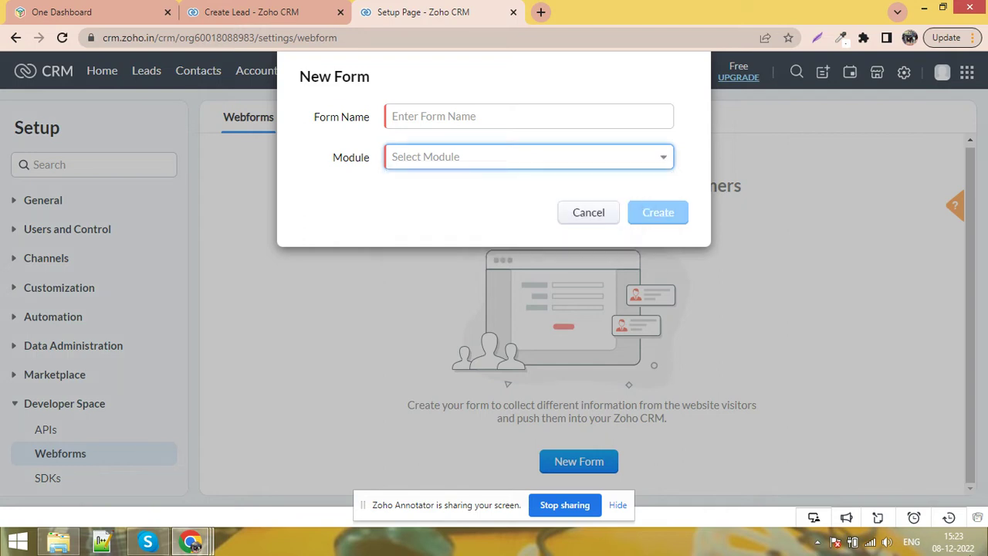
pyautogui.click(508, 154)
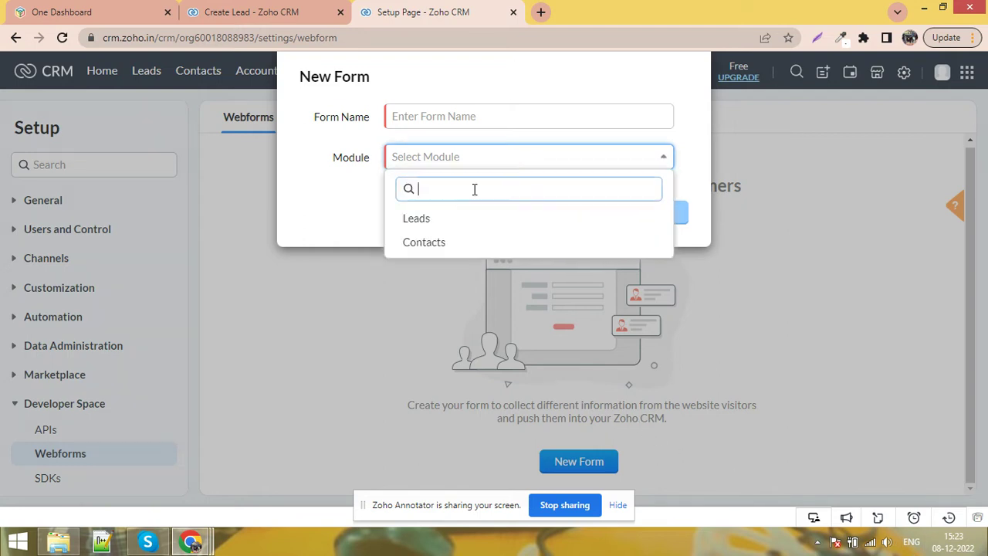
pyautogui.click(460, 245)
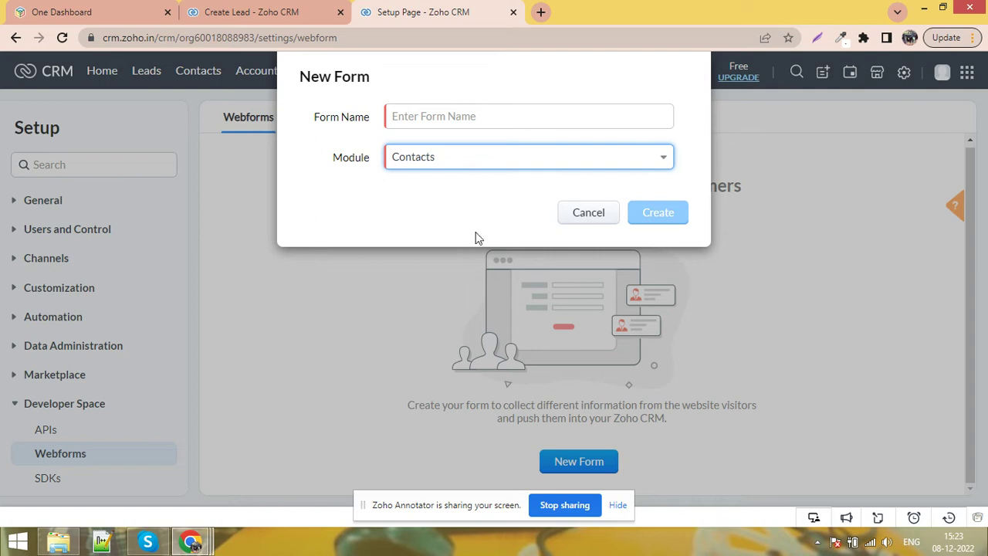
# Step: Name the new webform Contact Us and create it
pyautogui.click(481, 117)
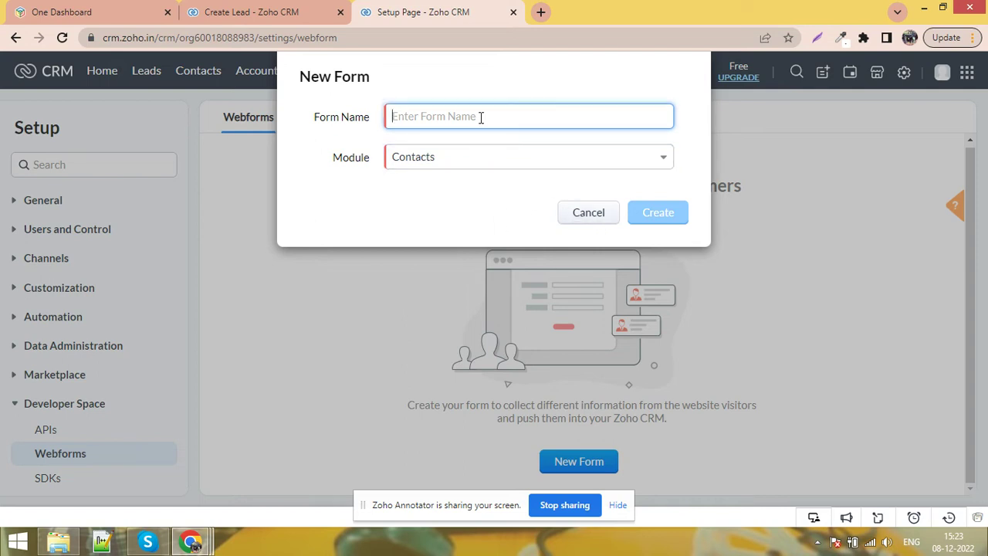
pyautogui.write('ch')
pyautogui.press('BackSpace')
pyautogui.press('BackSpace')
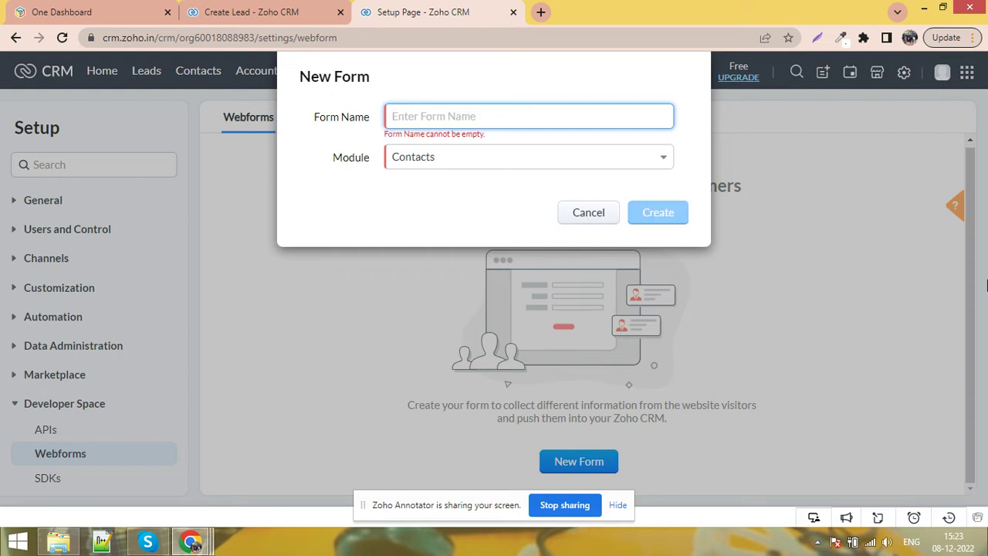
pyautogui.write('Contact Us')
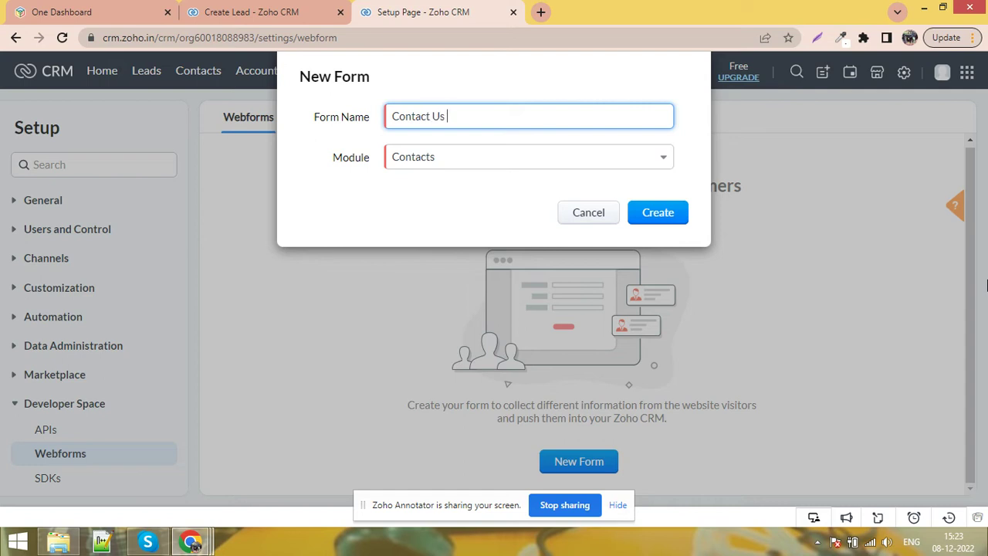
pyautogui.click(662, 220)
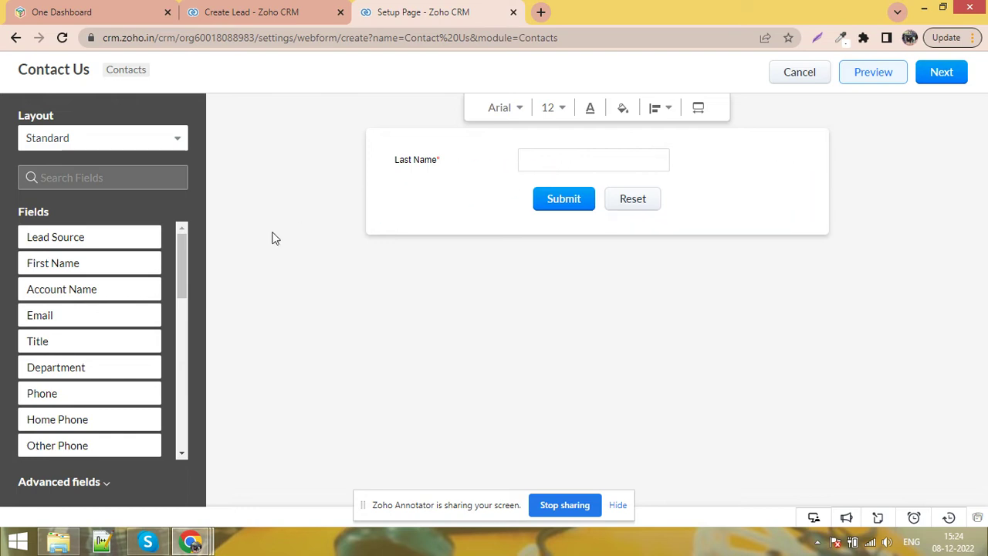
# Step: Add the First Name field above Last Name and the Phone field below it in the Contact Us form
pyautogui.moveTo(64, 270); pyautogui.dragTo(564, 159)
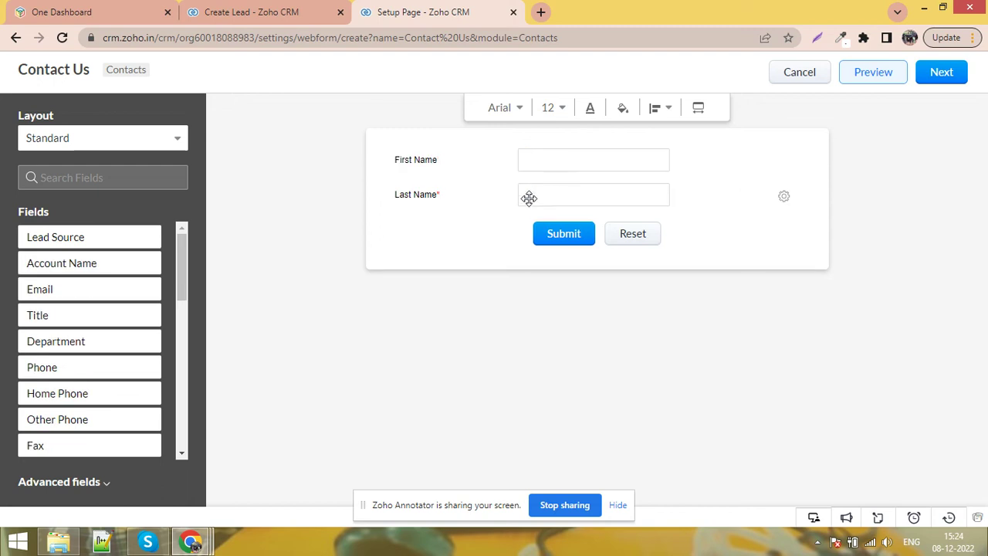
pyautogui.moveTo(115, 366); pyautogui.dragTo(583, 227)
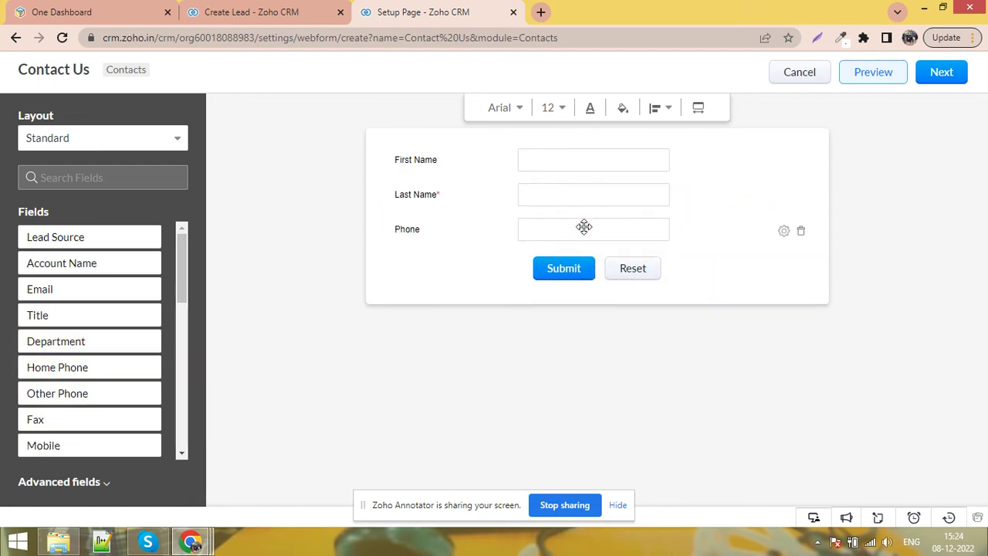
# Step: Try the required, hint message and hidden options in the First Name field's properties, and close them without saving
pyautogui.click(784, 163)
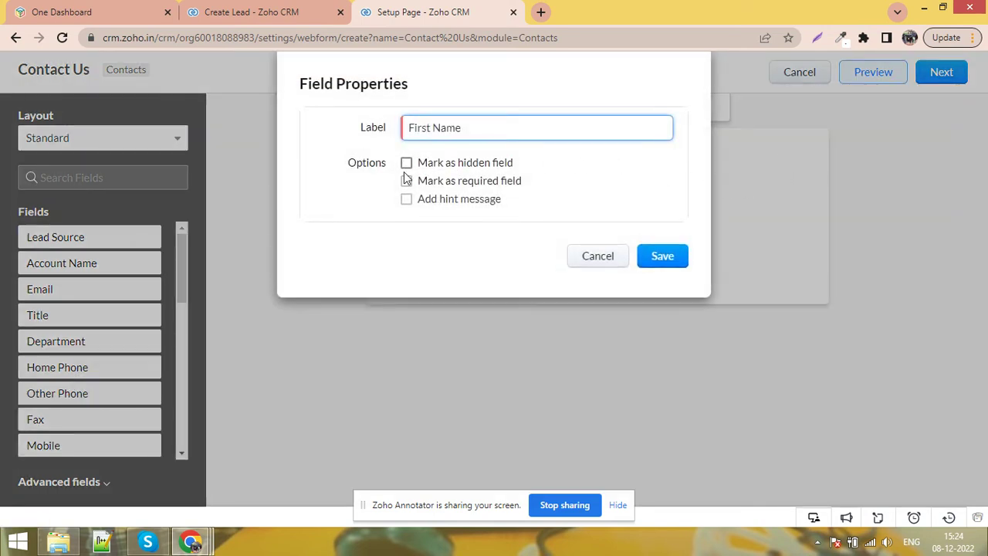
pyautogui.click(407, 183)
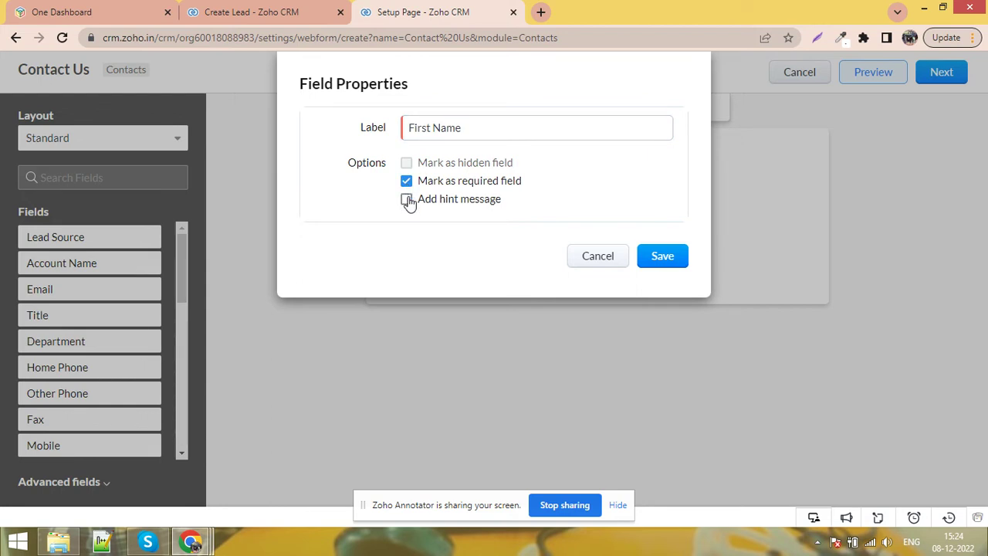
pyautogui.click(407, 200)
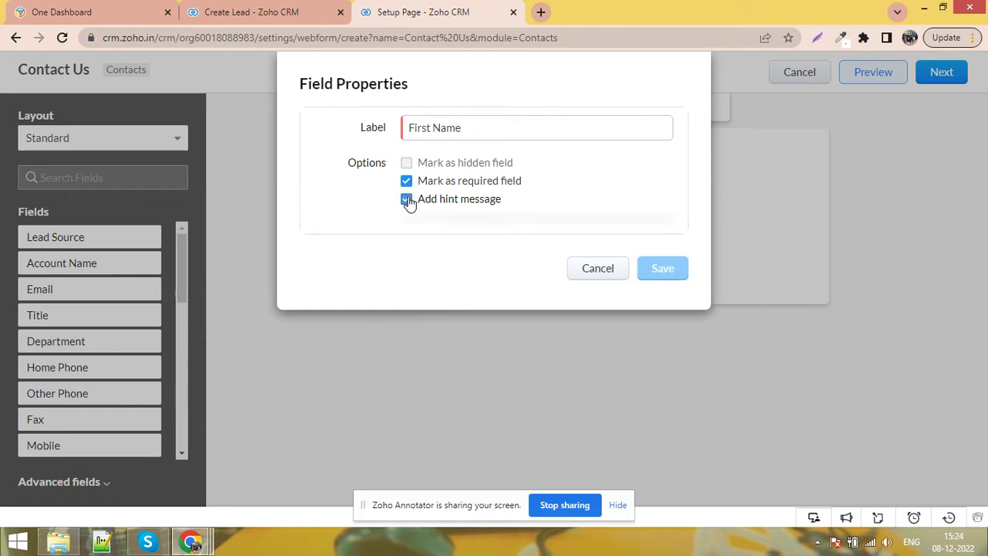
pyautogui.click(408, 200)
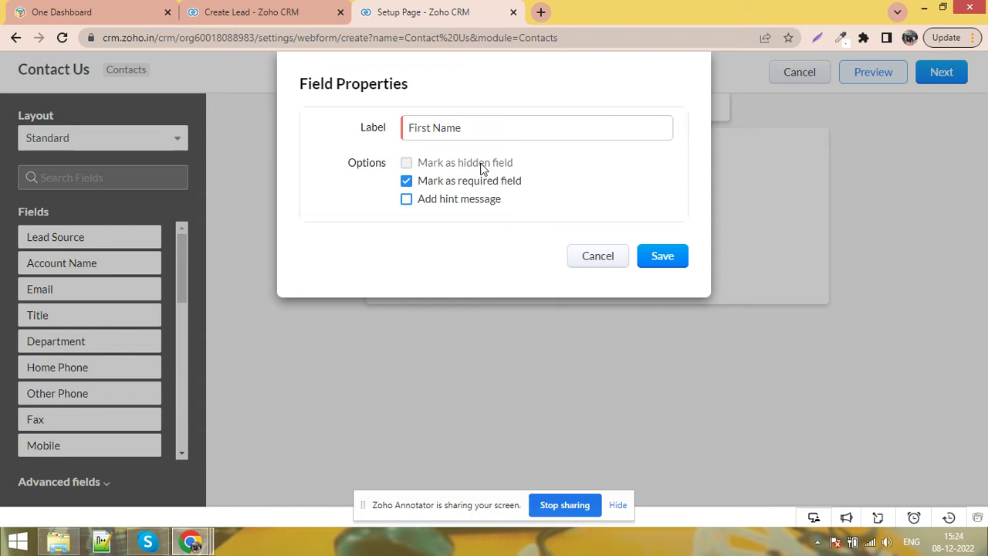
pyautogui.click(406, 182)
pyautogui.click(407, 163)
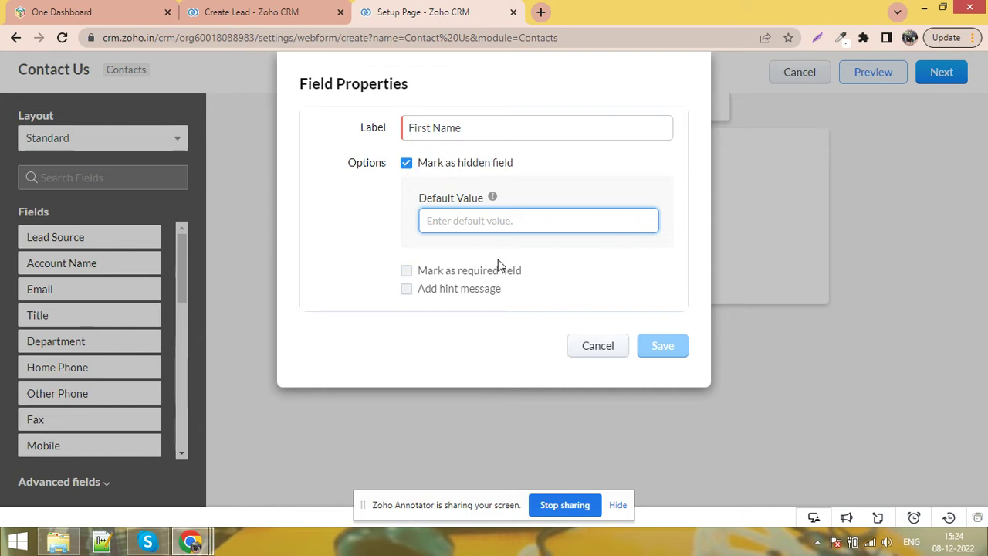
pyautogui.click(407, 164)
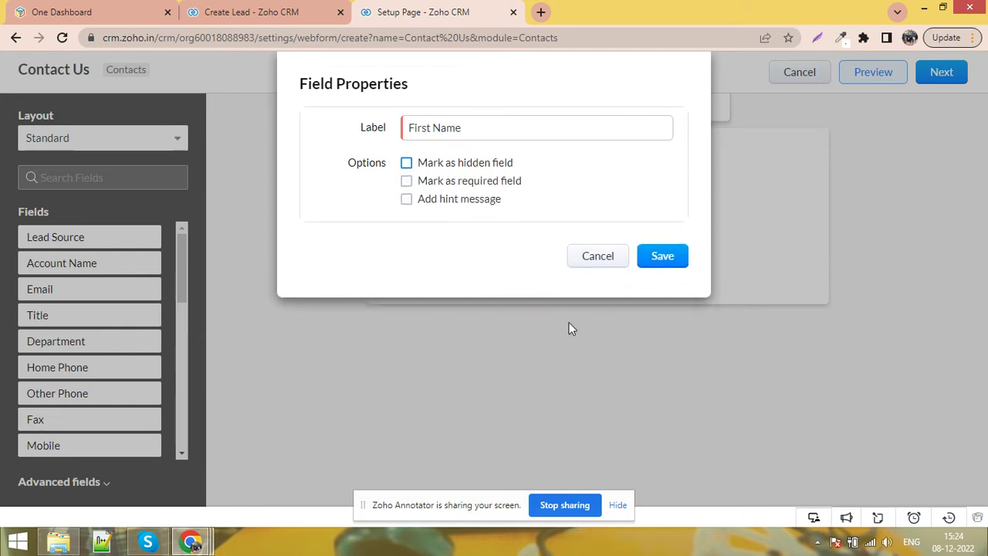
pyautogui.click(591, 258)
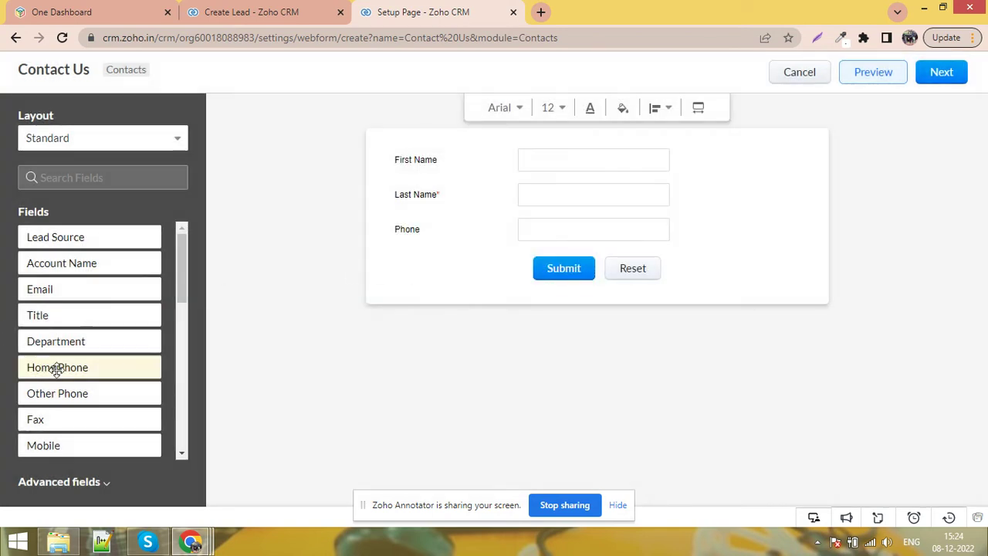
# Step: Browse the remaining Contacts fields available for the webform and keep editing the form instead of discarding it
pyautogui.scroll(-3, 73, 371)
pyautogui.scroll(-5, 87, 328)
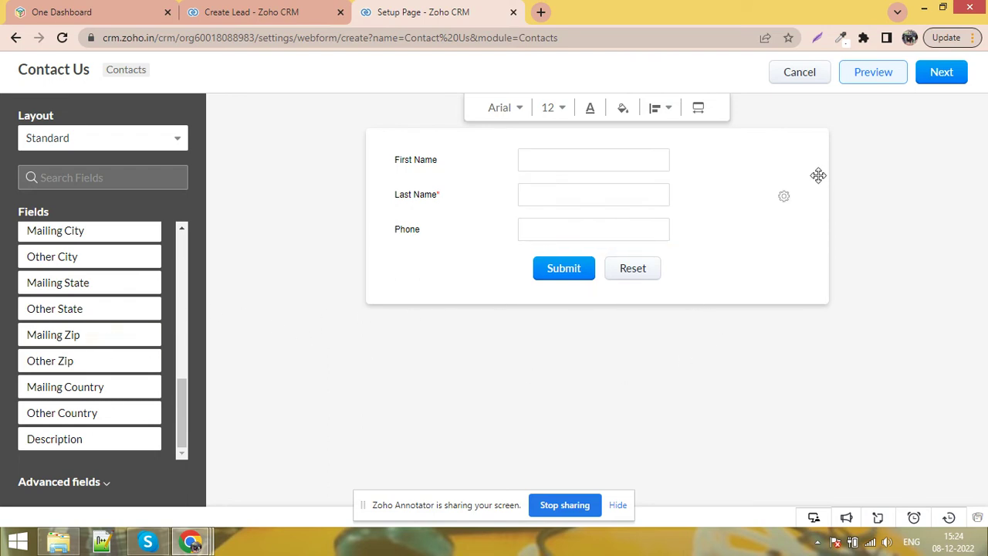
pyautogui.click(796, 74)
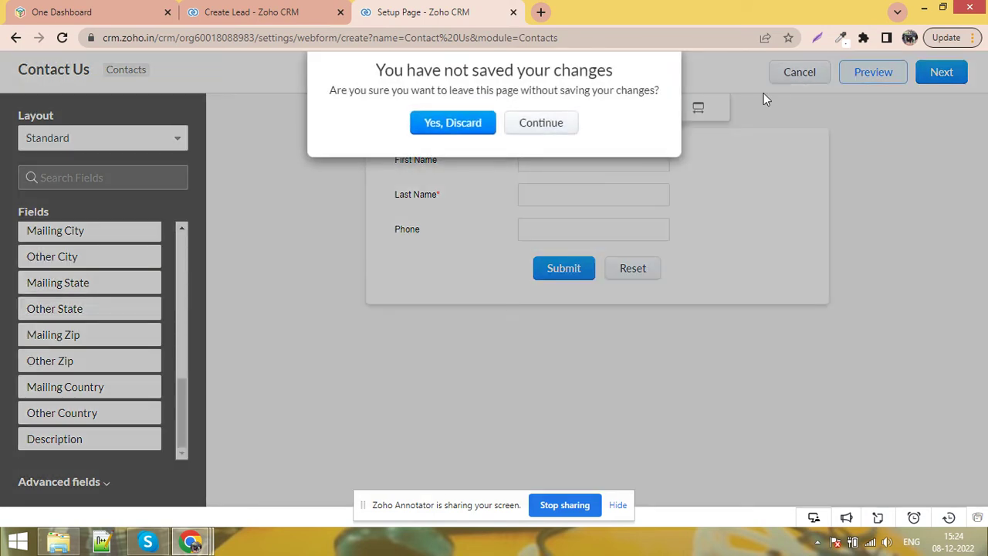
pyautogui.click(541, 122)
# Step: Review the form location URL, landing page URL, owner and notification settings in the Contact Us details, leaving them without saving
pyautogui.click(942, 72)
pyautogui.click(399, 123)
pyautogui.moveTo(439, 122); pyautogui.dragTo(362, 108)
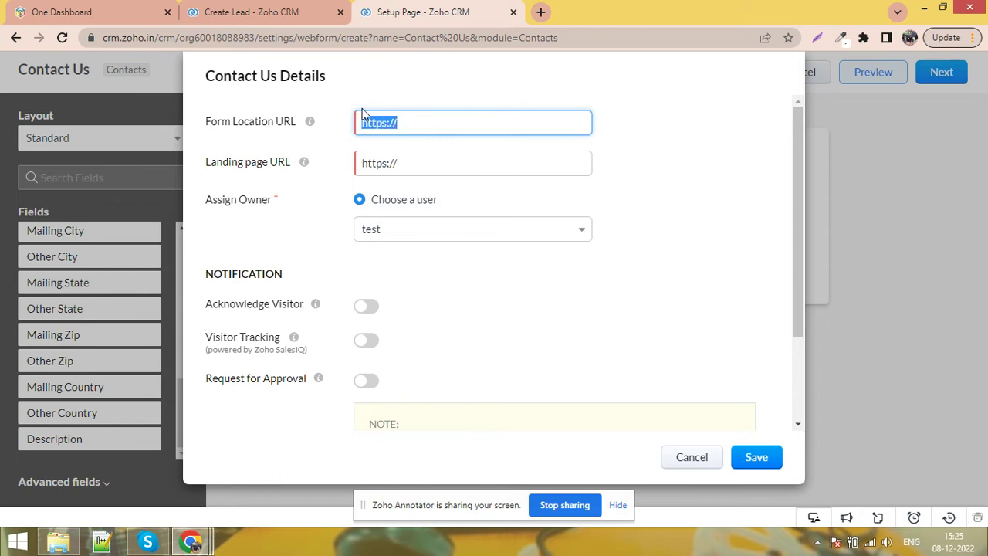
pyautogui.click(467, 162)
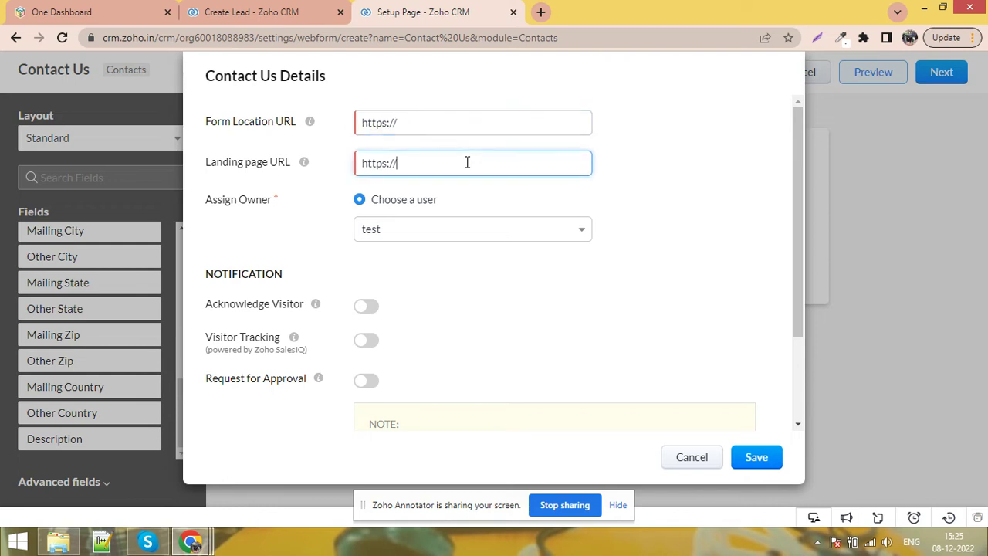
pyautogui.click(417, 239)
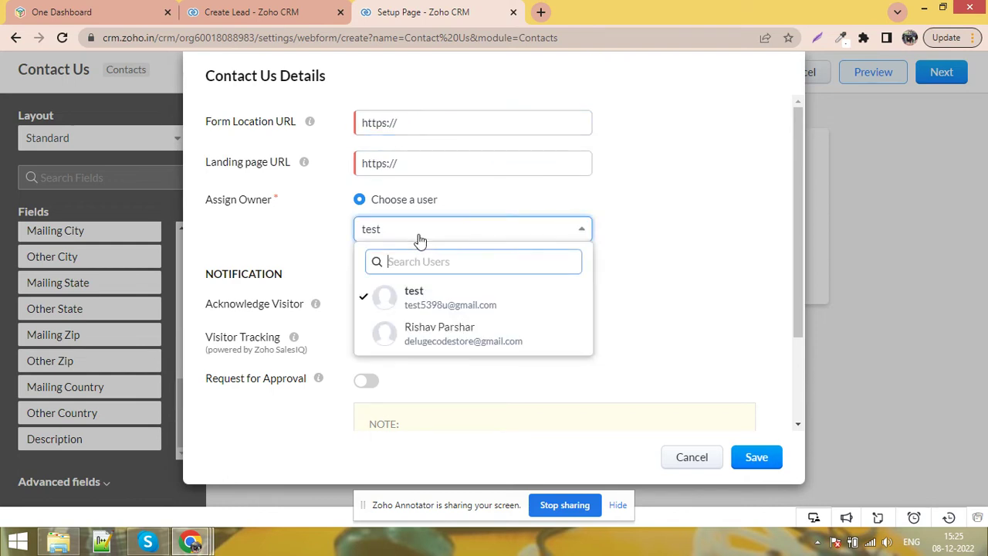
pyautogui.click(687, 244)
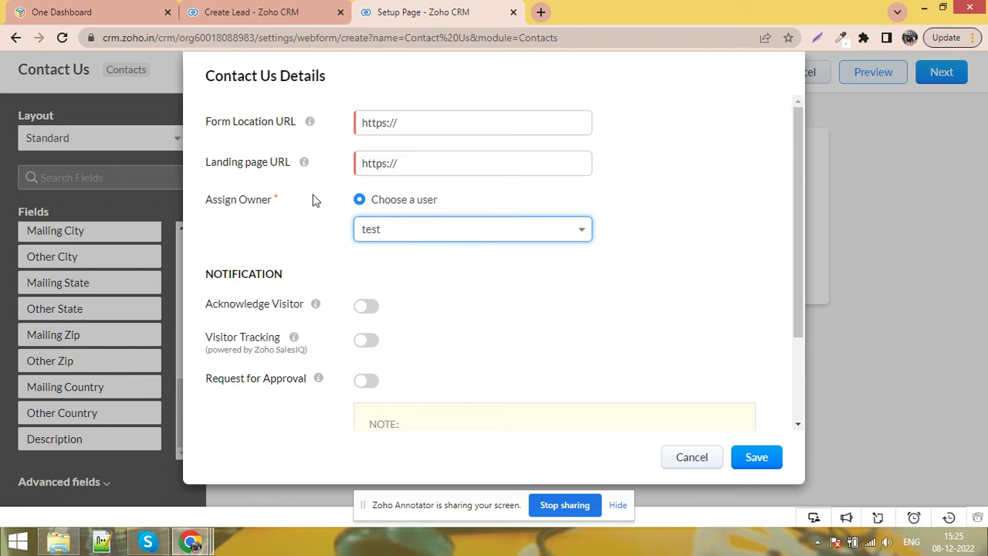
pyautogui.scroll(-3, 469, 308)
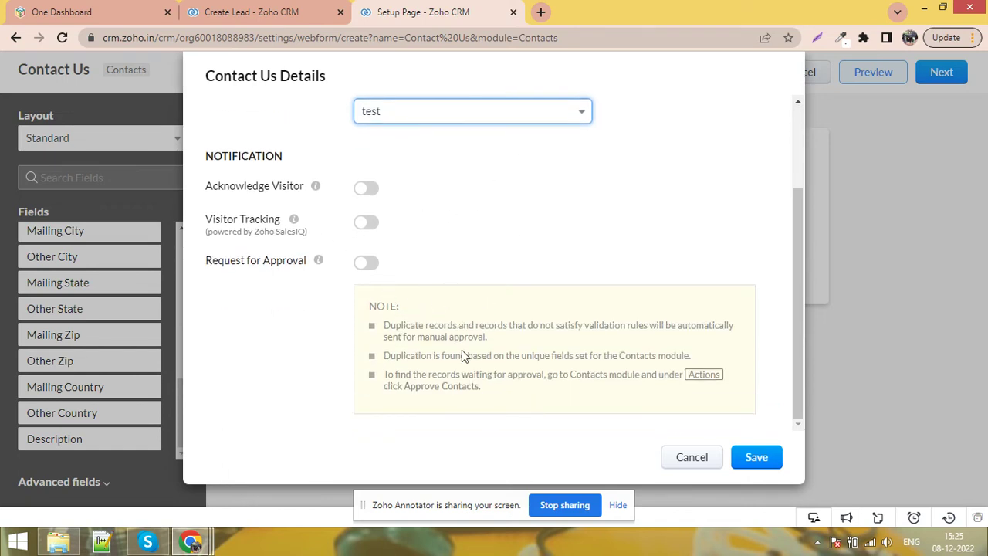
pyautogui.click(770, 462)
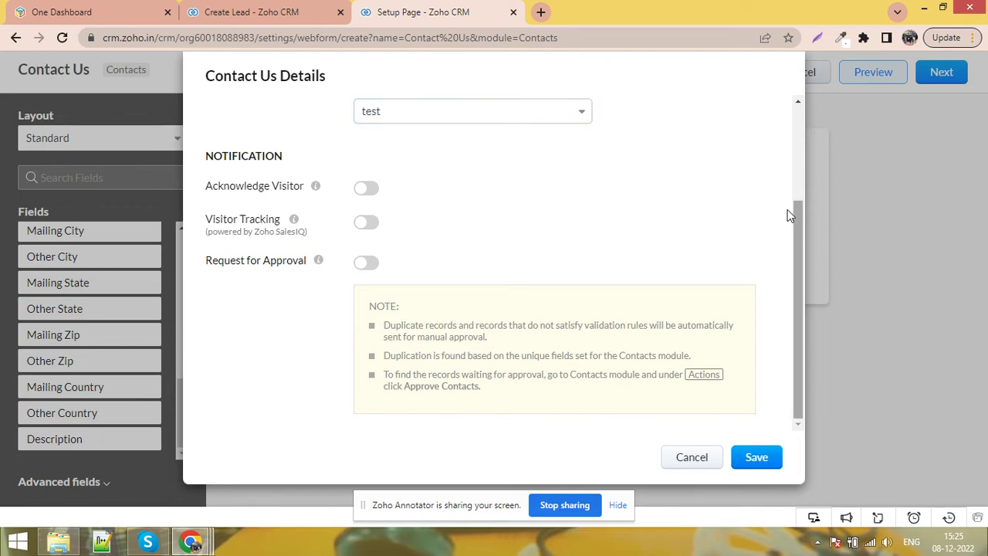
pyautogui.click(698, 458)
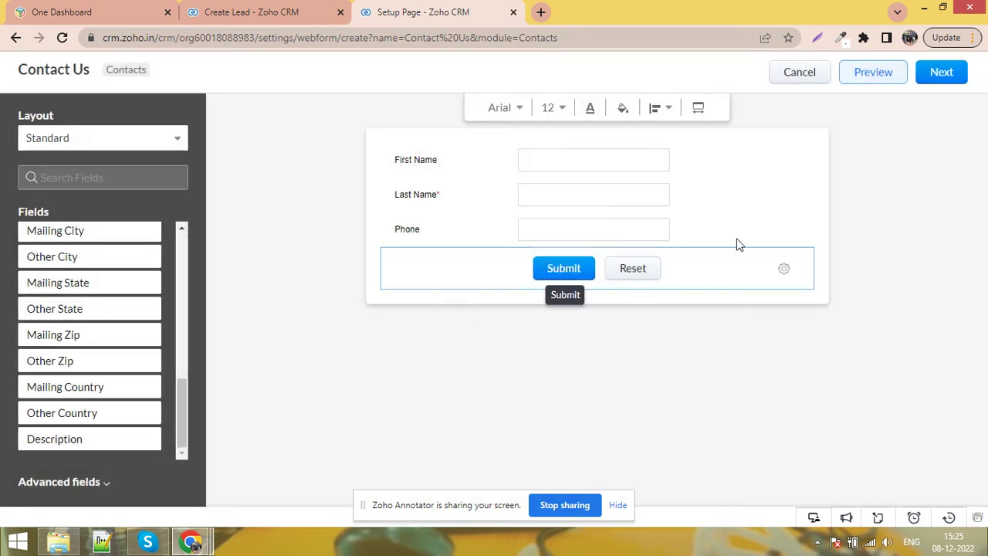
# Step: Discard the unsaved Contact Us webform and return to the Setup overview
pyautogui.click(808, 72)
pyautogui.click(432, 128)
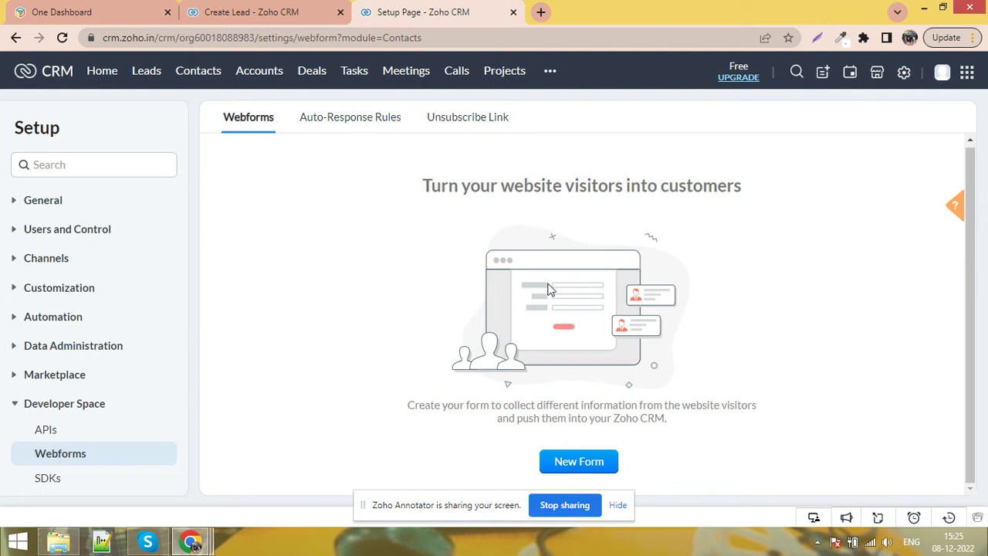
pyautogui.click(904, 75)
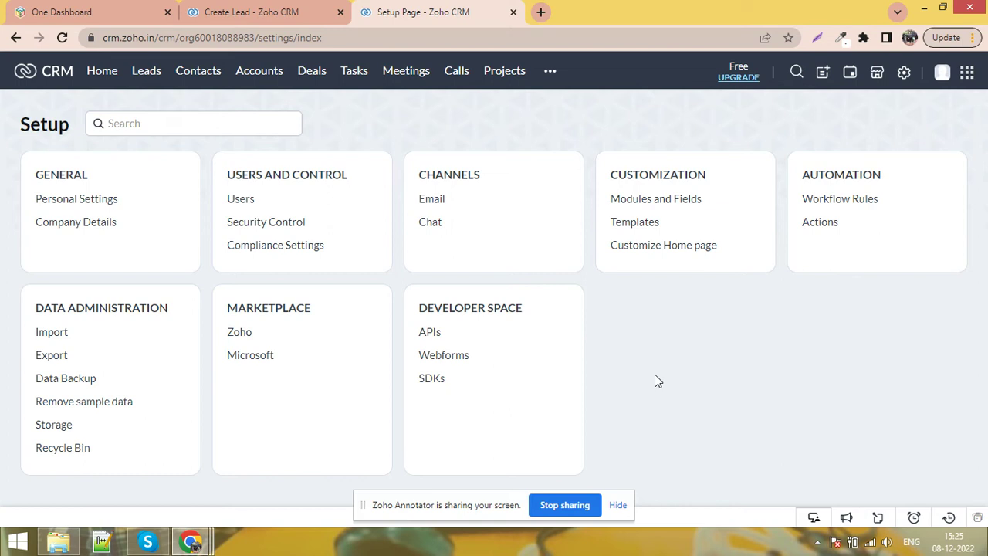
# Step: Examine the Create Lead form's lead, address and description fields, including the Gas checkbox and Status picklist
pyautogui.click(216, 11)
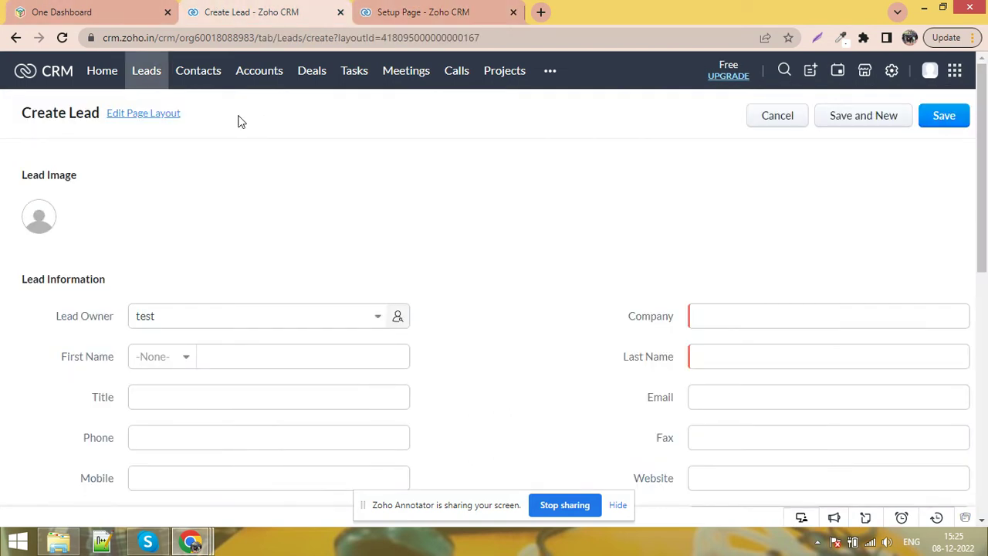
pyautogui.scroll(-3, 240, 121)
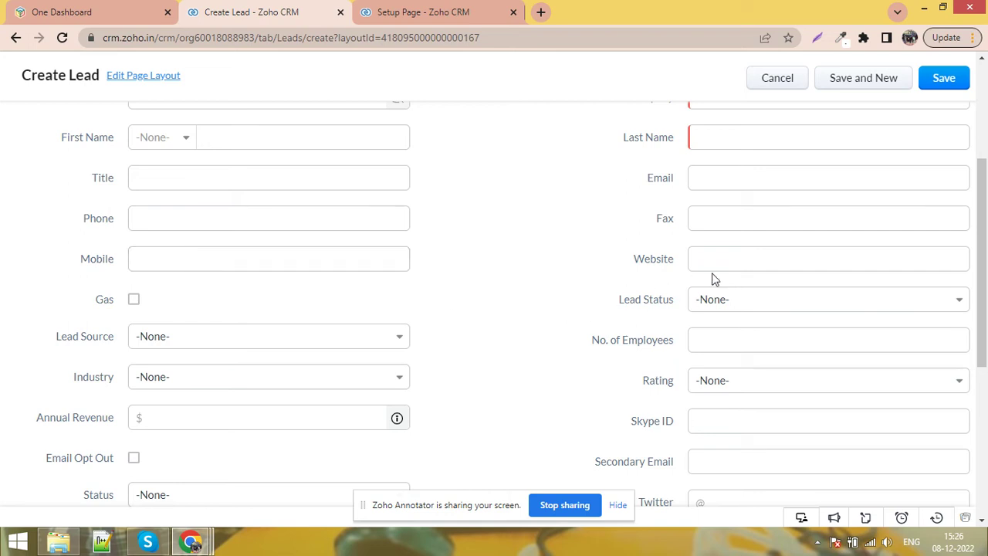
pyautogui.scroll(-1, 417, 293)
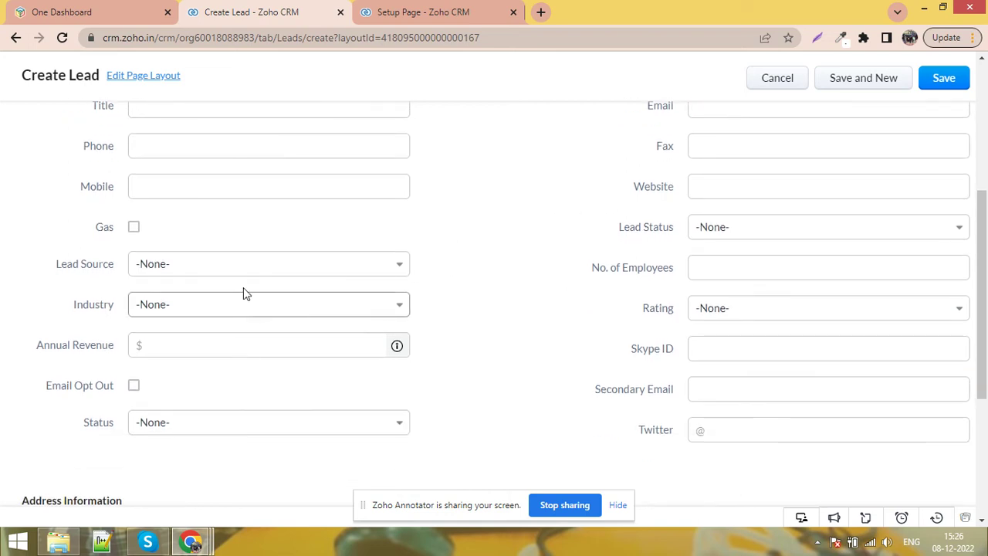
pyautogui.scroll(-2, 170, 325)
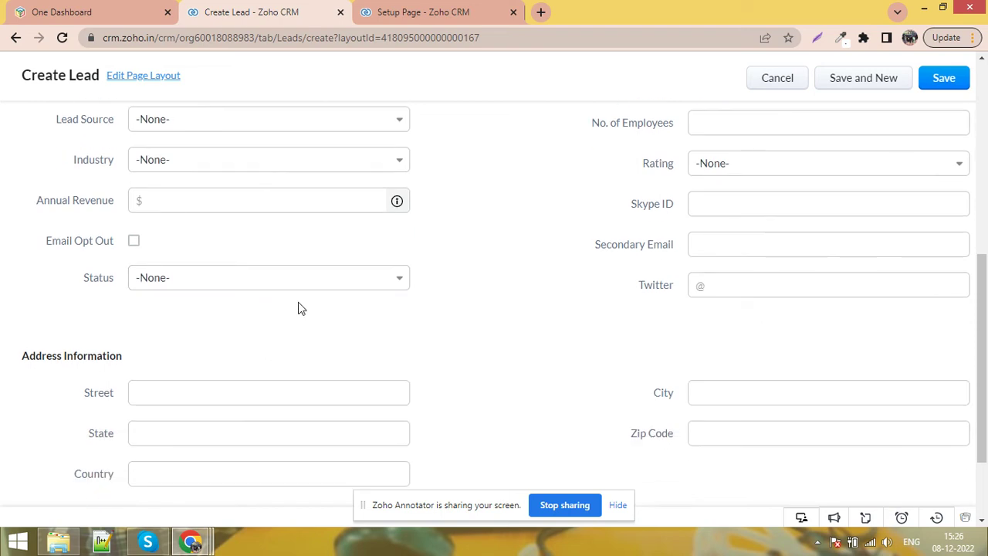
pyautogui.click(312, 289)
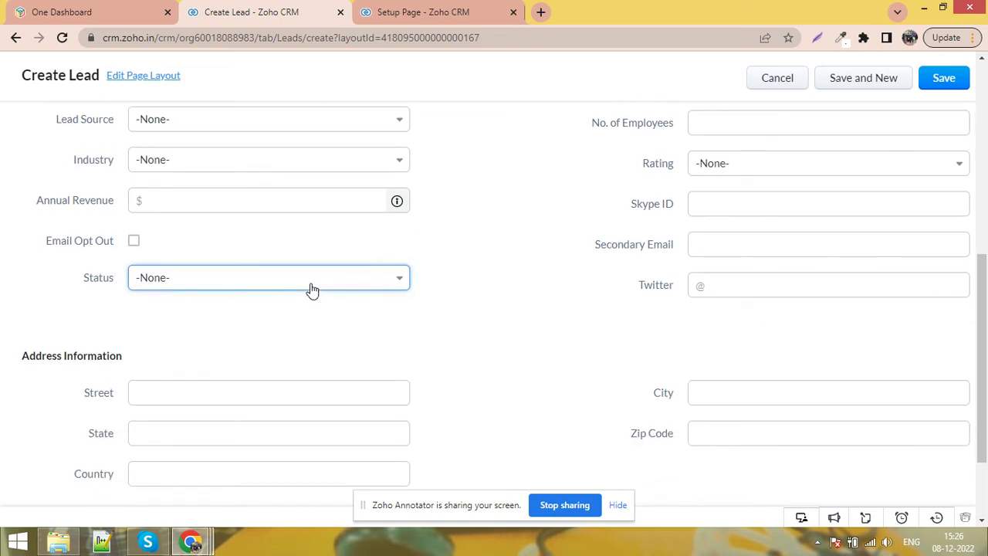
pyautogui.click(481, 287)
pyautogui.scroll(-2, 480, 287)
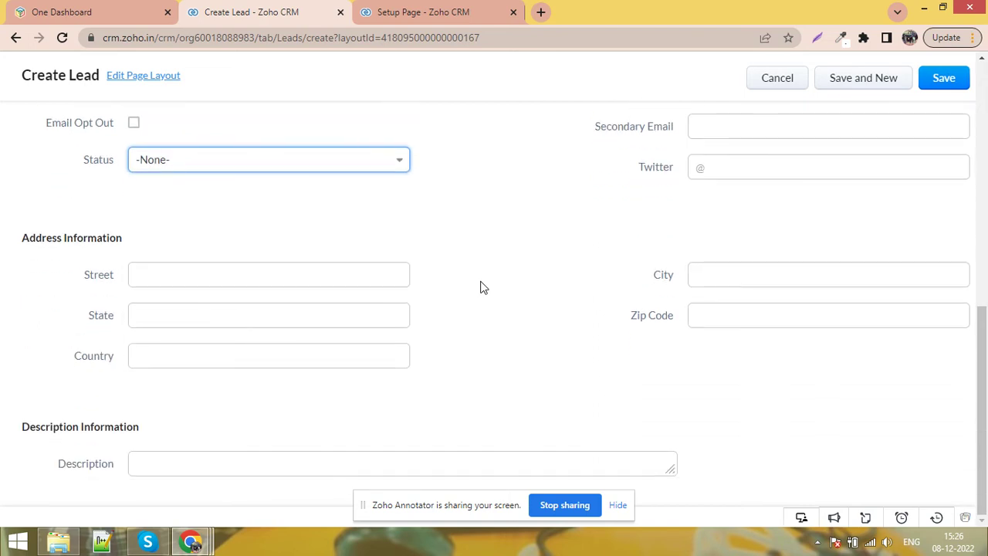
pyautogui.scroll(10, 480, 287)
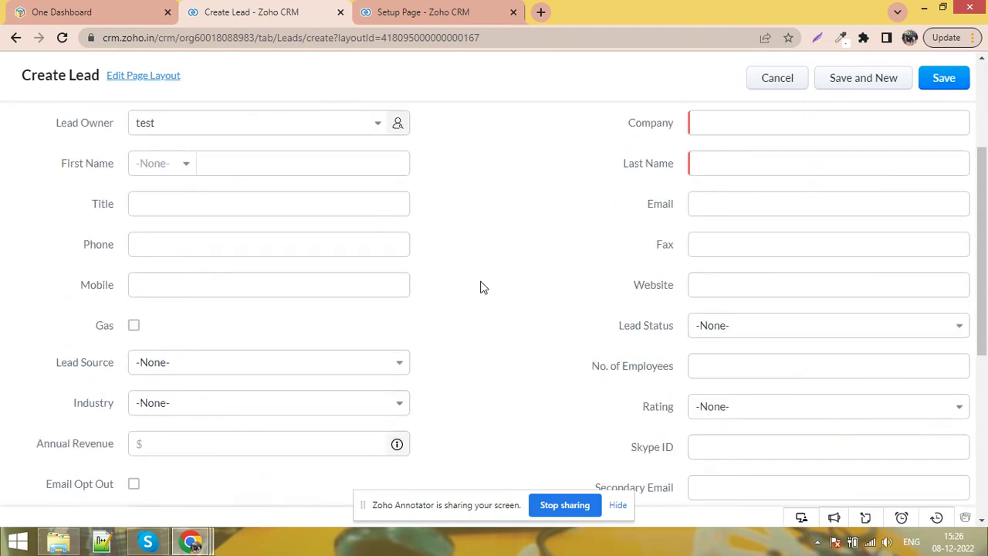
pyautogui.scroll(-4, 480, 287)
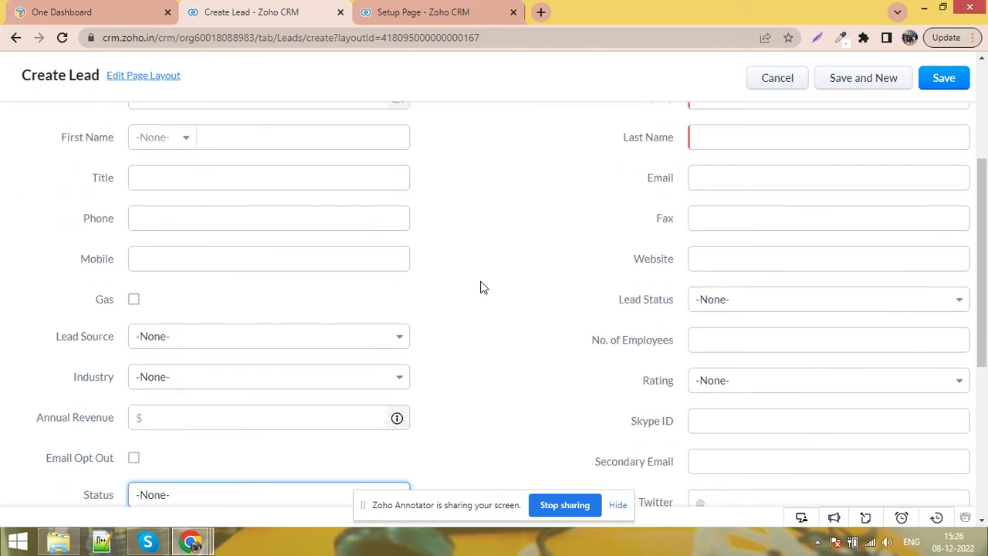
pyautogui.scroll(4, 480, 287)
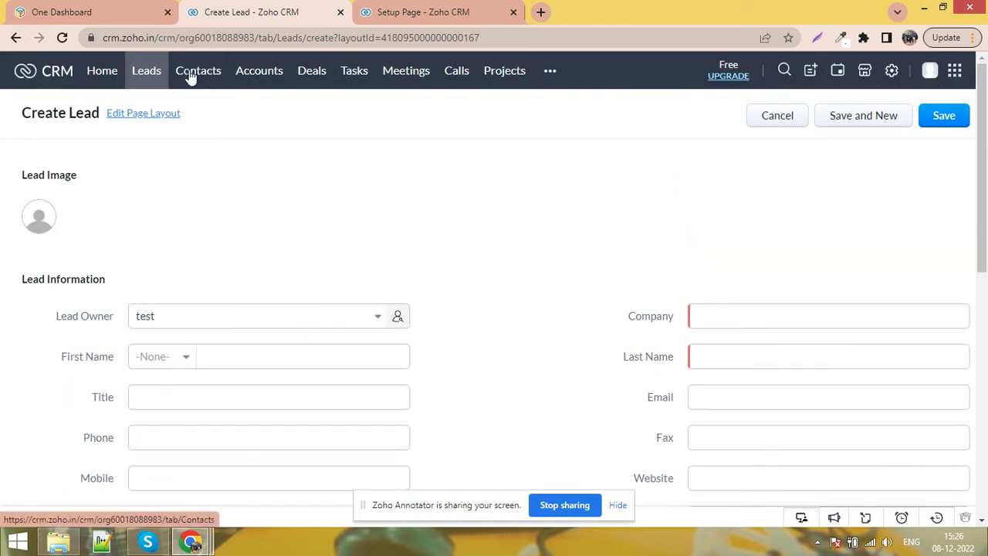
# Step: Start a new deal in the Deals module and choose the existing sample contact as its Contact Name
pyautogui.click(304, 84)
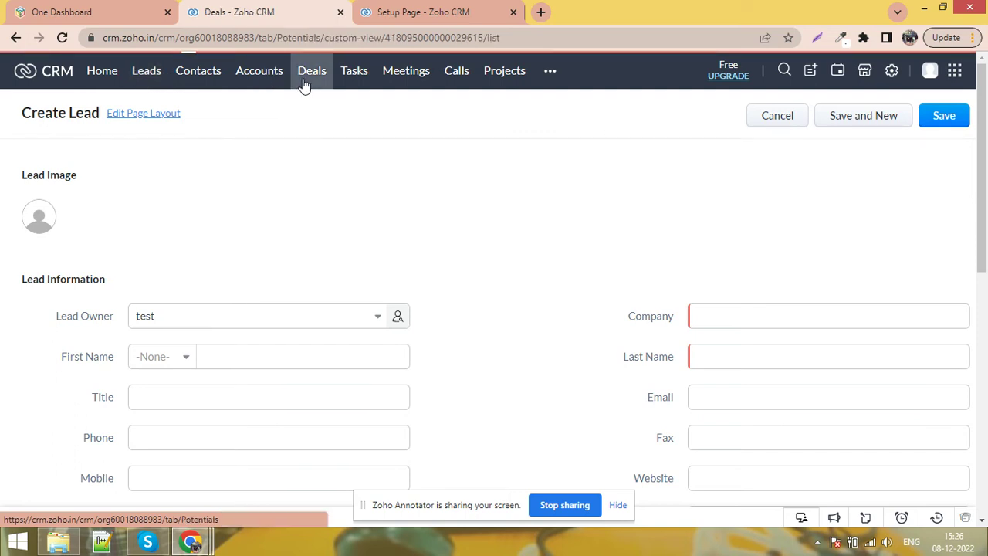
pyautogui.click(826, 110)
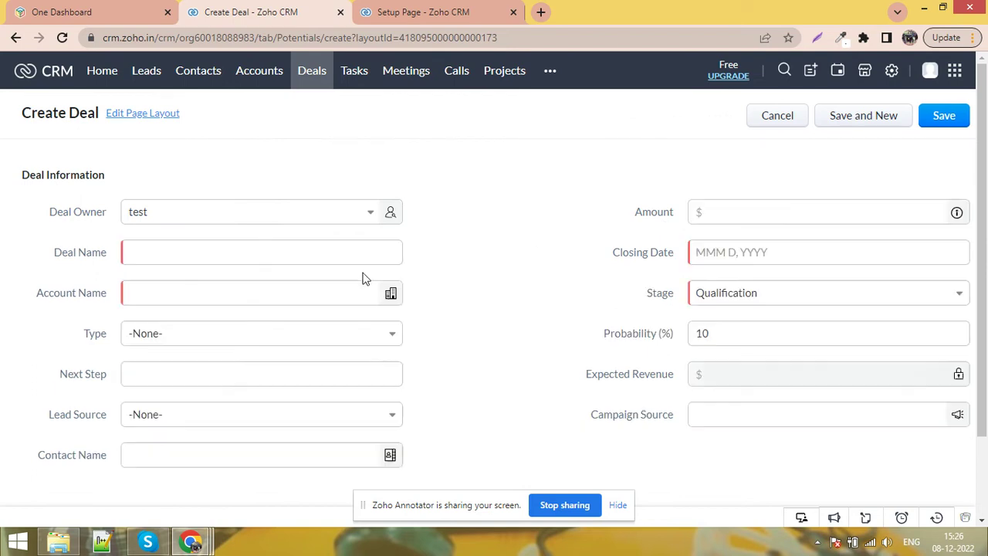
pyautogui.scroll(-1, 195, 307)
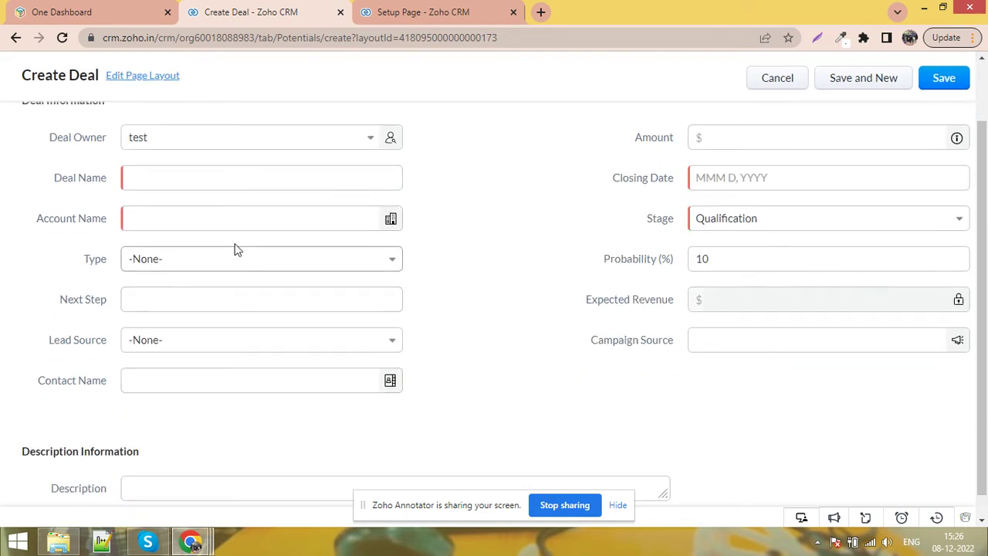
pyautogui.click(212, 380)
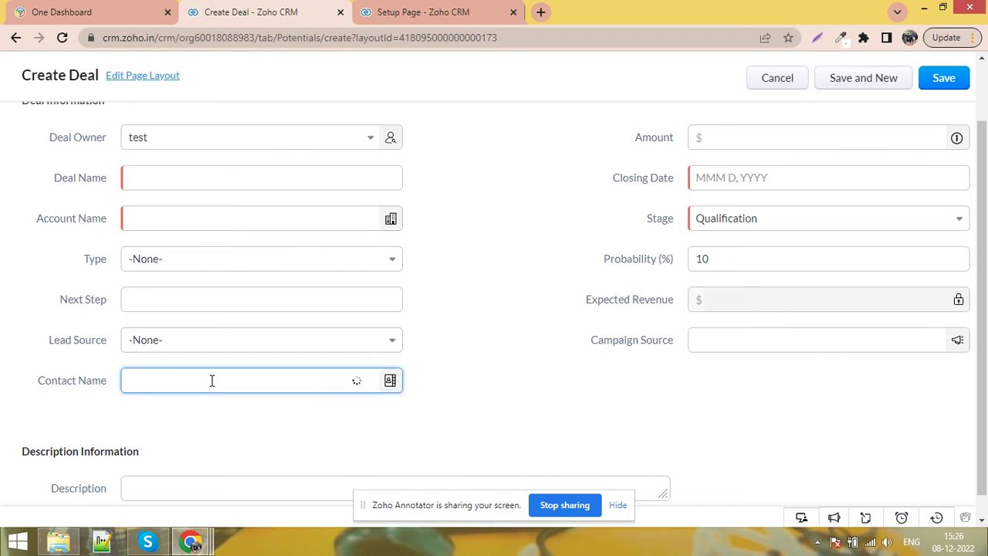
pyautogui.click(209, 176)
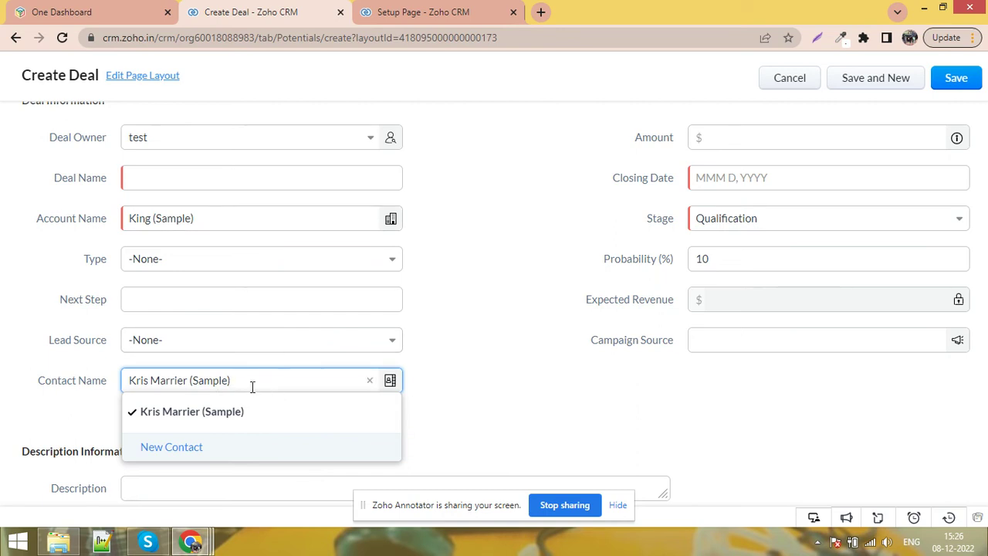
# Step: Highlight the Account Name label on the Create Deal form and go back to the Setup overview
pyautogui.moveTo(31, 219); pyautogui.dragTo(104, 219)
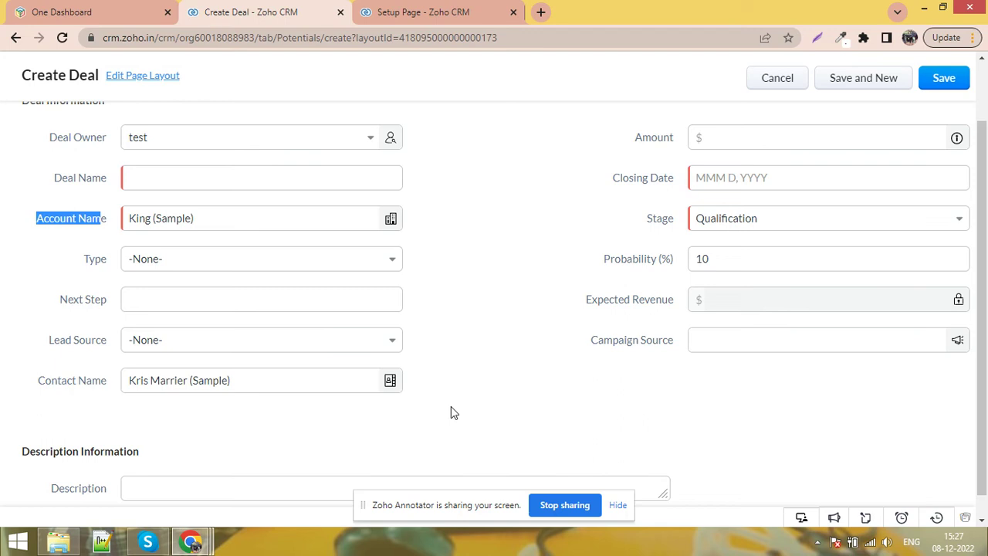
pyautogui.scroll(2, 470, 359)
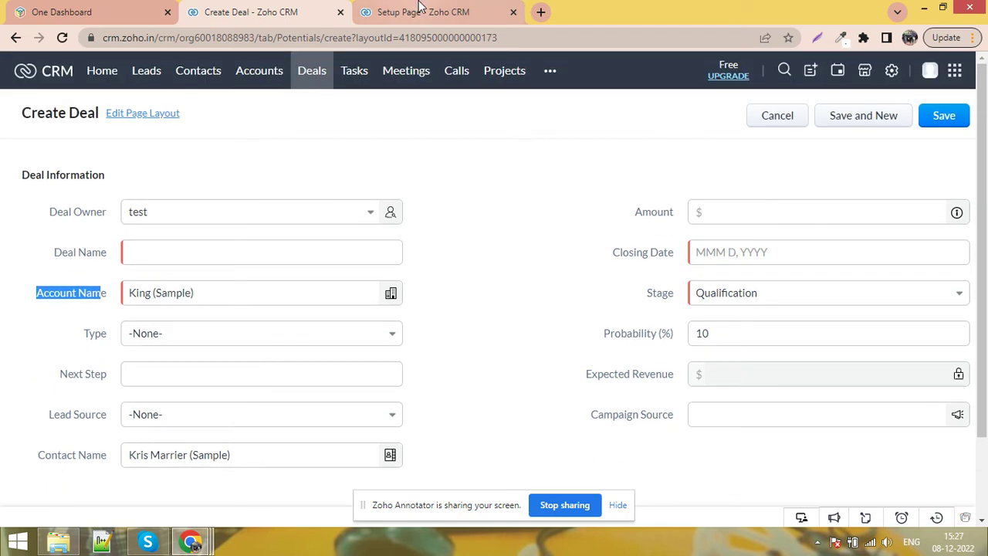
pyautogui.click(421, 6)
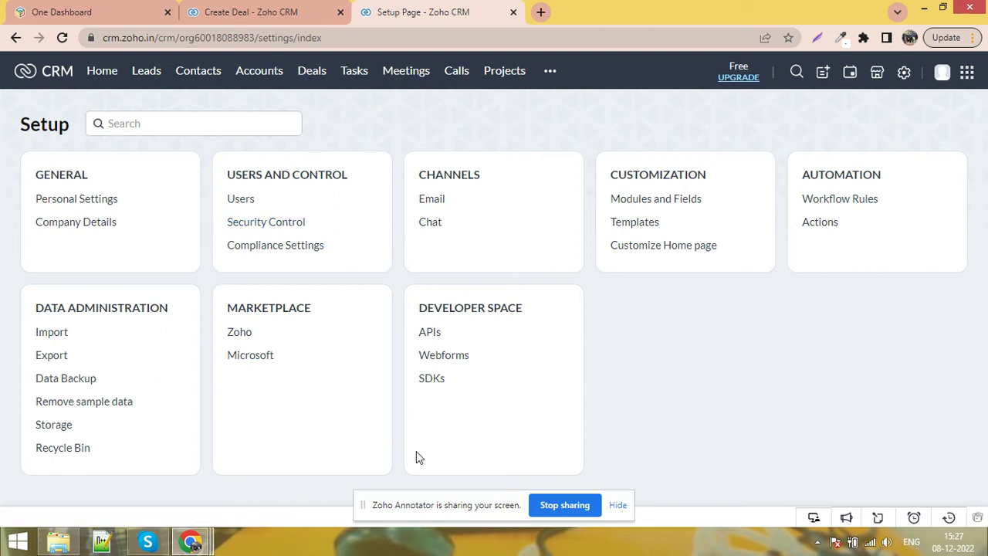
# Step: Browse the Zoho marketplace integrations from Zoho Projects down to Zoho Lens, and return to the Setup overview
pyautogui.click(239, 334)
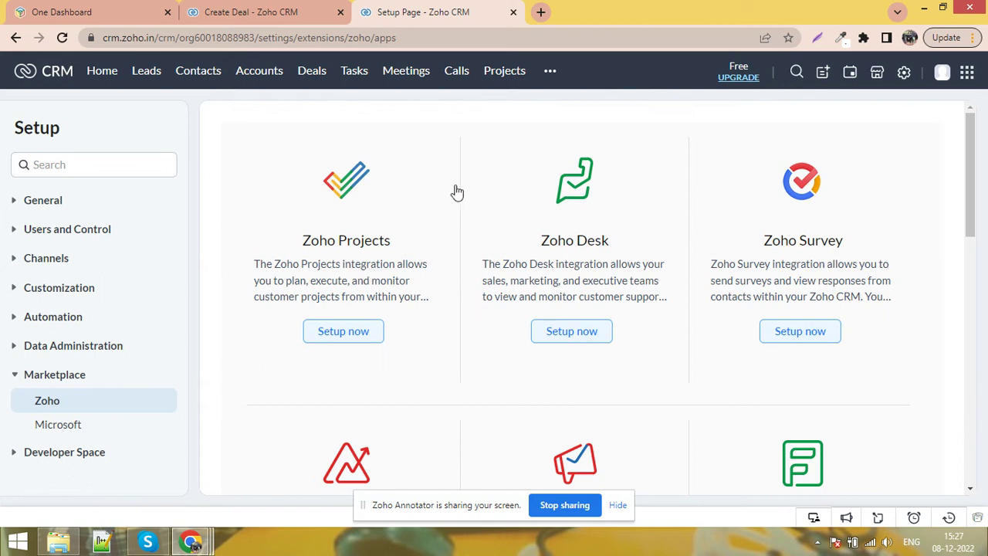
pyautogui.scroll(-1, 947, 274)
pyautogui.scroll(-1, 948, 274)
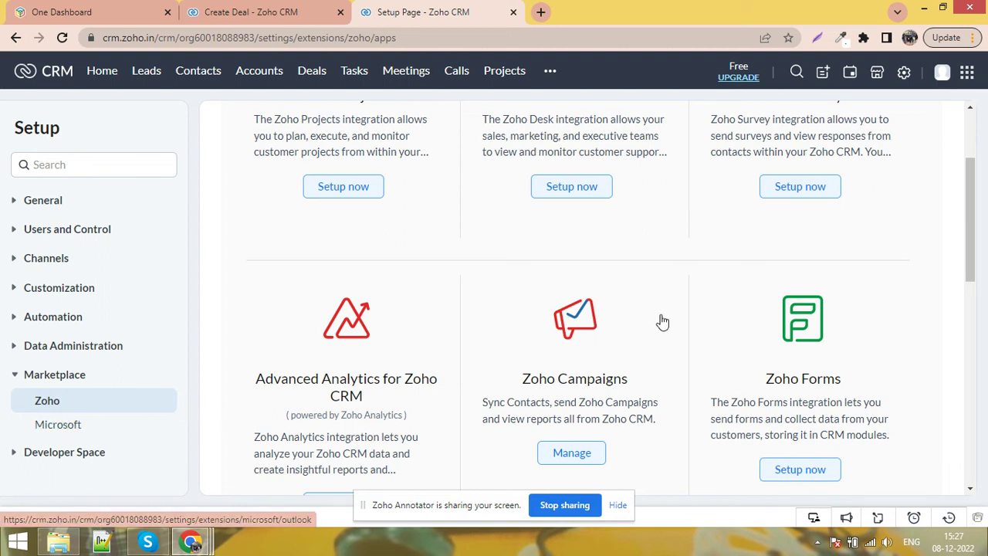
pyautogui.scroll(2, 820, 286)
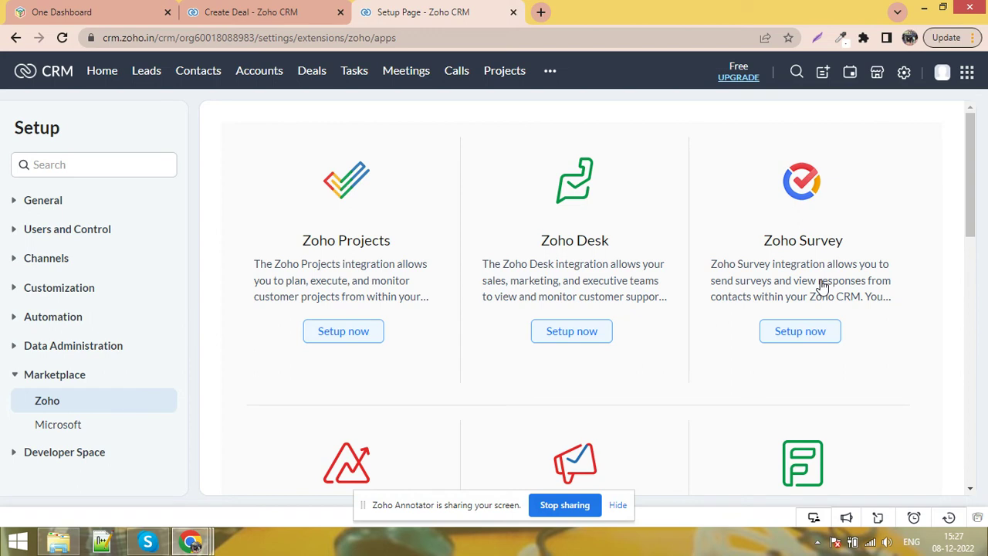
pyautogui.scroll(-5, 823, 286)
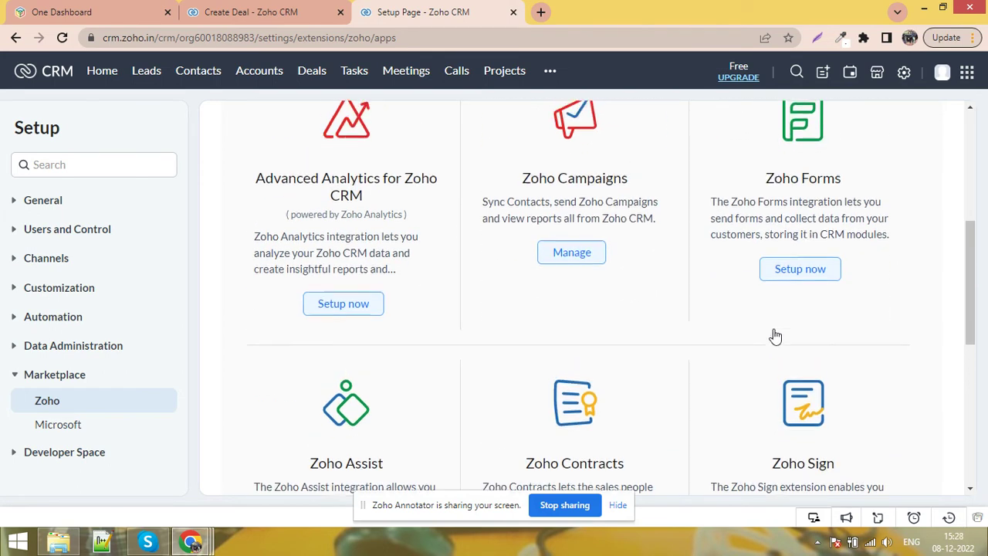
pyautogui.scroll(5, 481, 304)
pyautogui.scroll(-3, 704, 321)
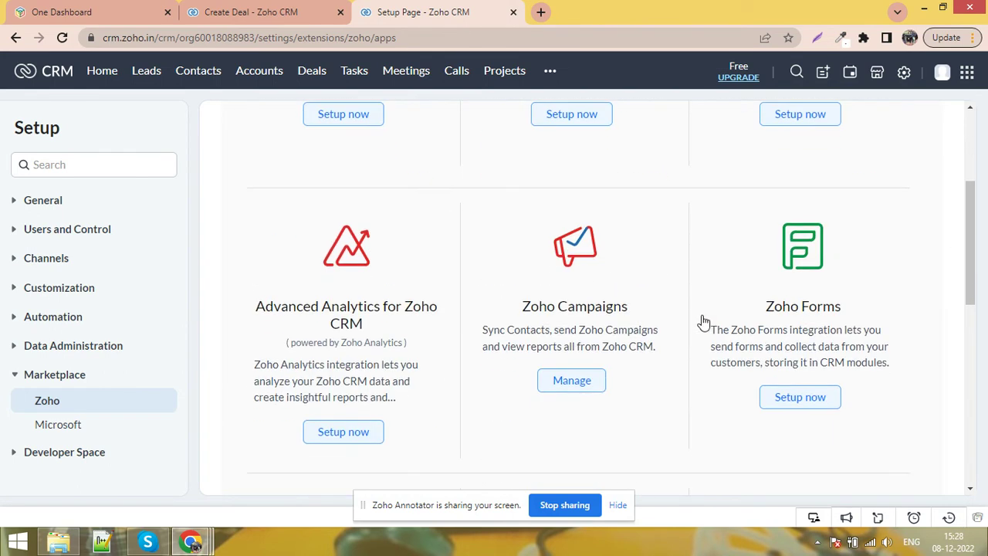
pyautogui.scroll(-3, 415, 309)
pyautogui.scroll(1, 776, 324)
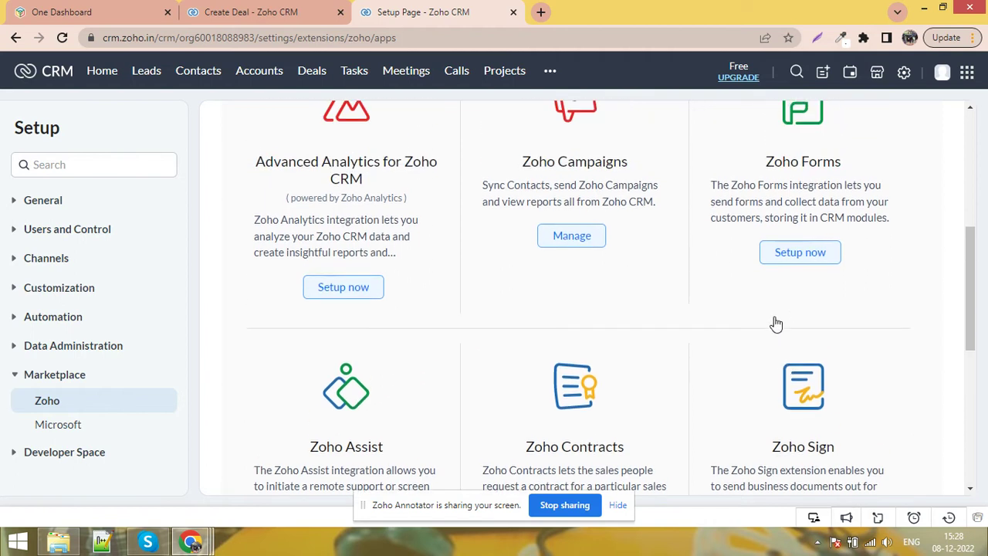
pyautogui.scroll(5, 673, 271)
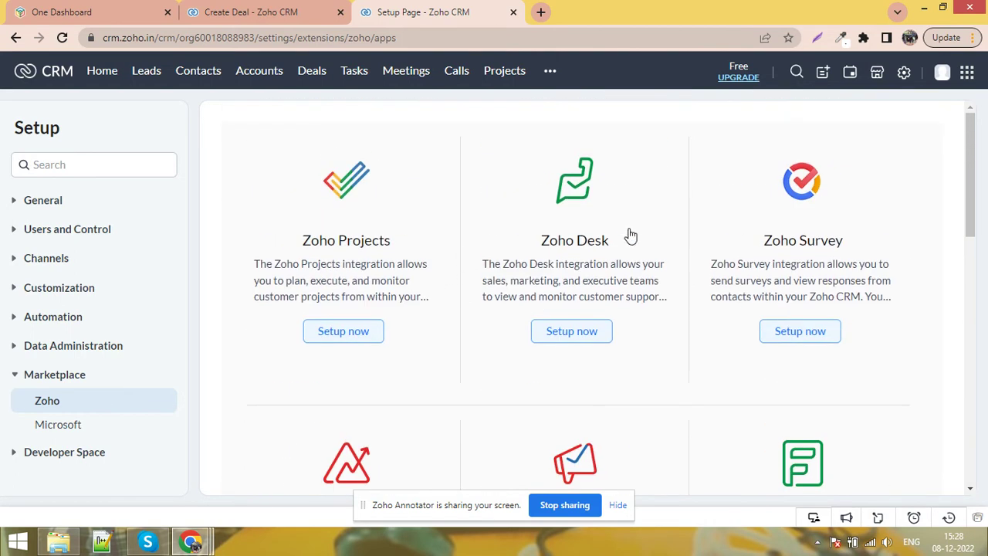
pyautogui.scroll(-6, 821, 291)
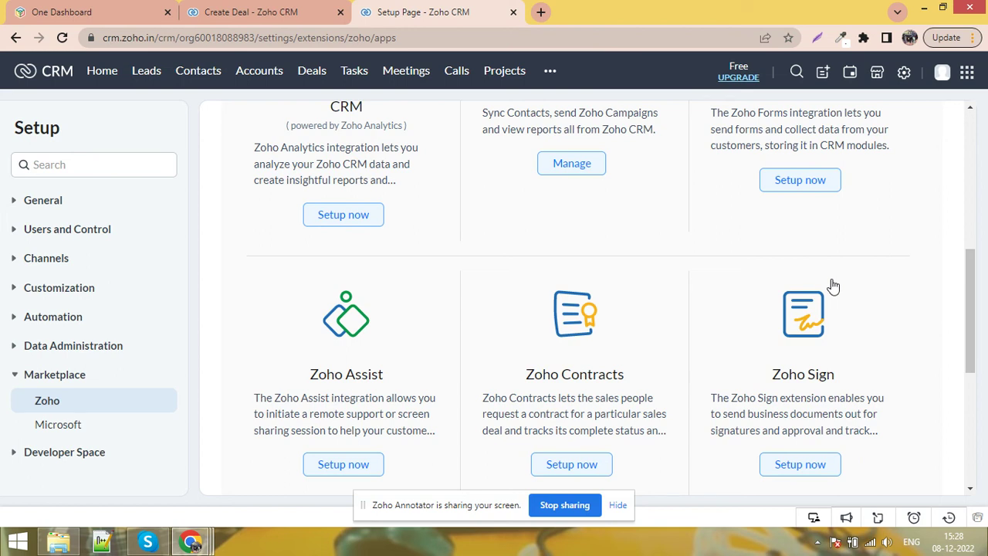
pyautogui.scroll(-5, 834, 287)
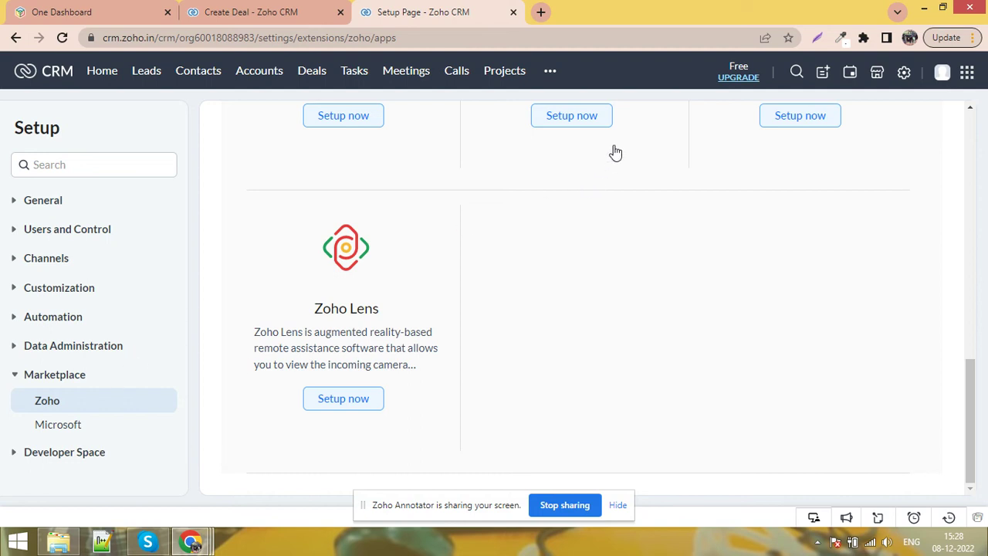
pyautogui.click(907, 73)
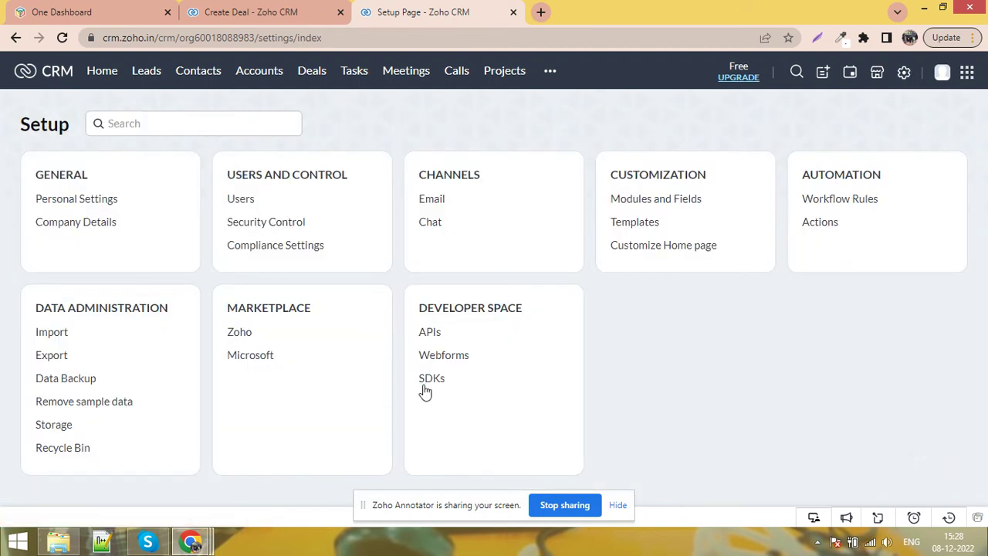
# Step: Go to the developer APIs dashboard and view the API credits usage for Yesterday
pyautogui.click(437, 332)
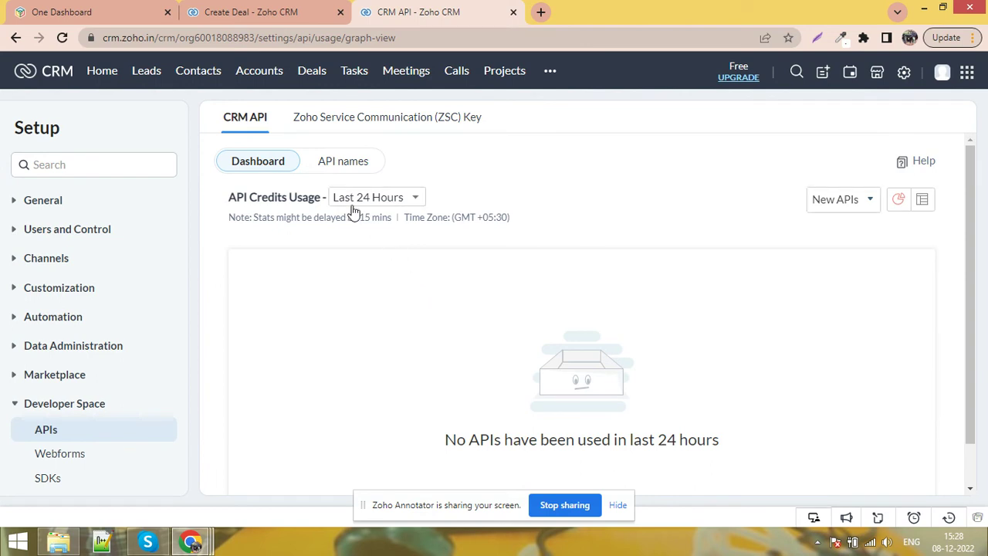
pyautogui.scroll(-1, 393, 375)
pyautogui.scroll(1, 425, 319)
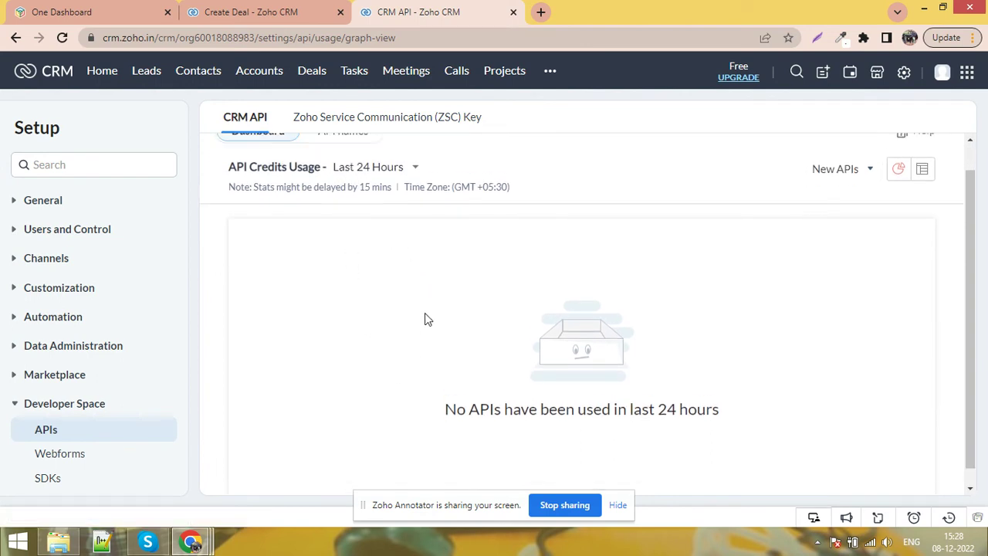
pyautogui.click(418, 194)
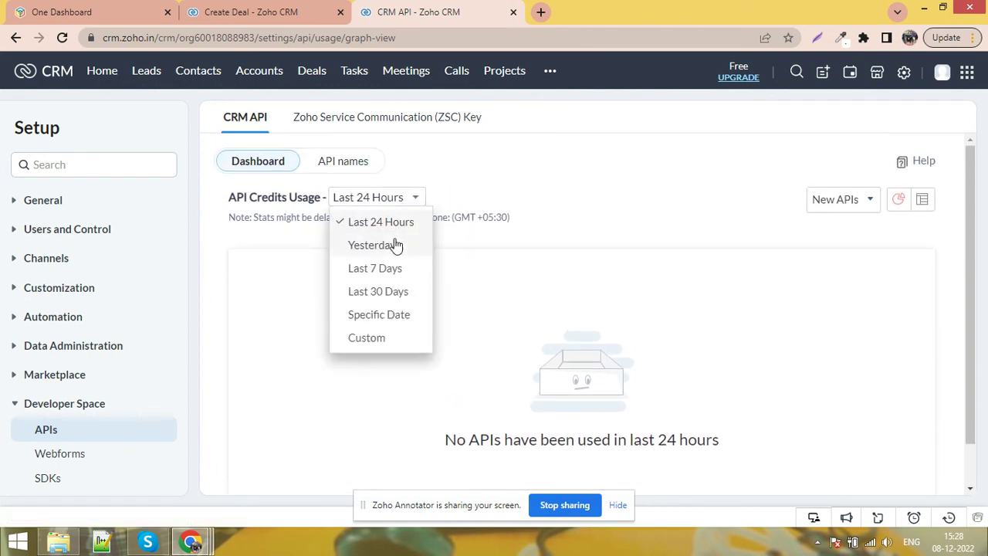
pyautogui.click(394, 244)
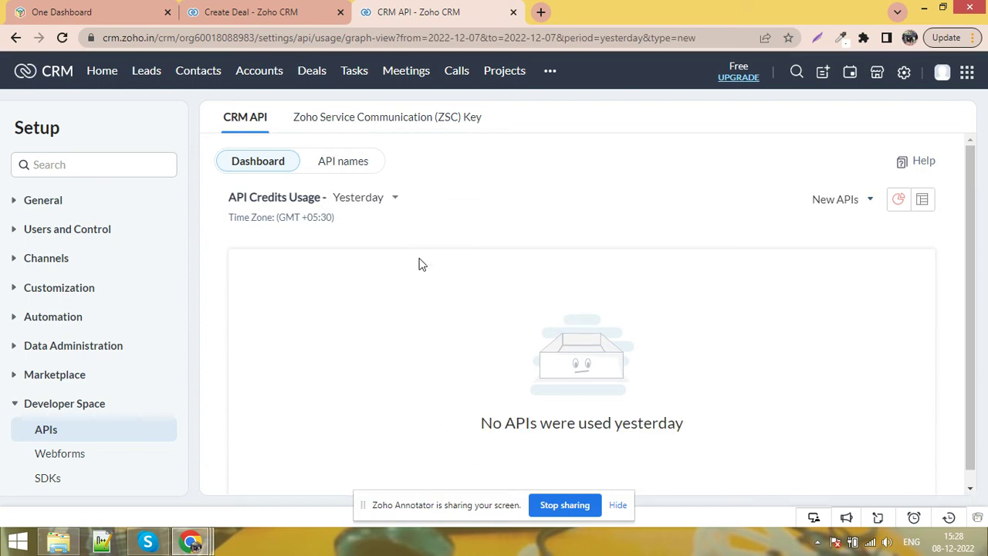
# Step: View the API credits usage for the Last 7 Days and highlight the Unutilized Credits figure
pyautogui.click(360, 200)
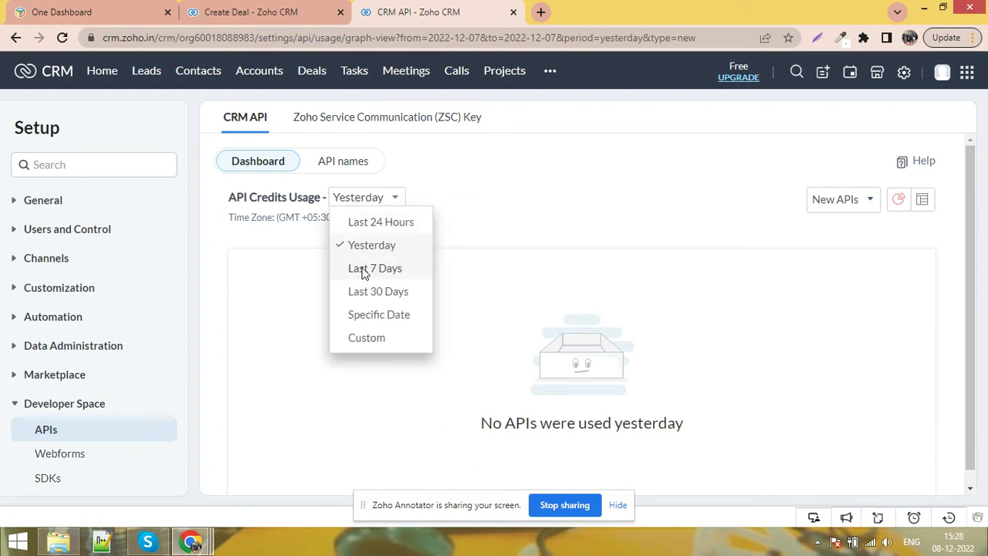
pyautogui.click(363, 270)
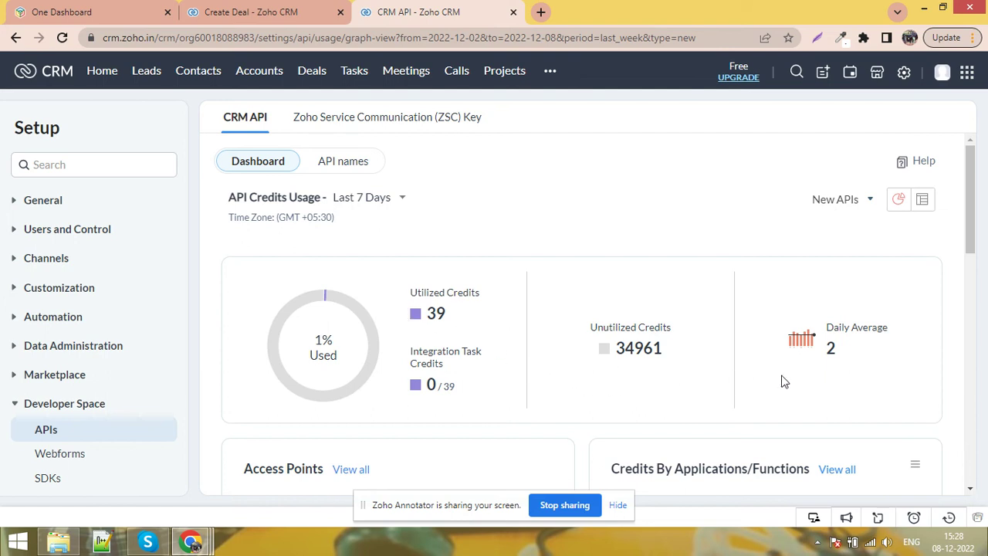
pyautogui.scroll(-2, 780, 379)
pyautogui.scroll(2, 683, 372)
pyautogui.moveTo(665, 347); pyautogui.dragTo(626, 346)
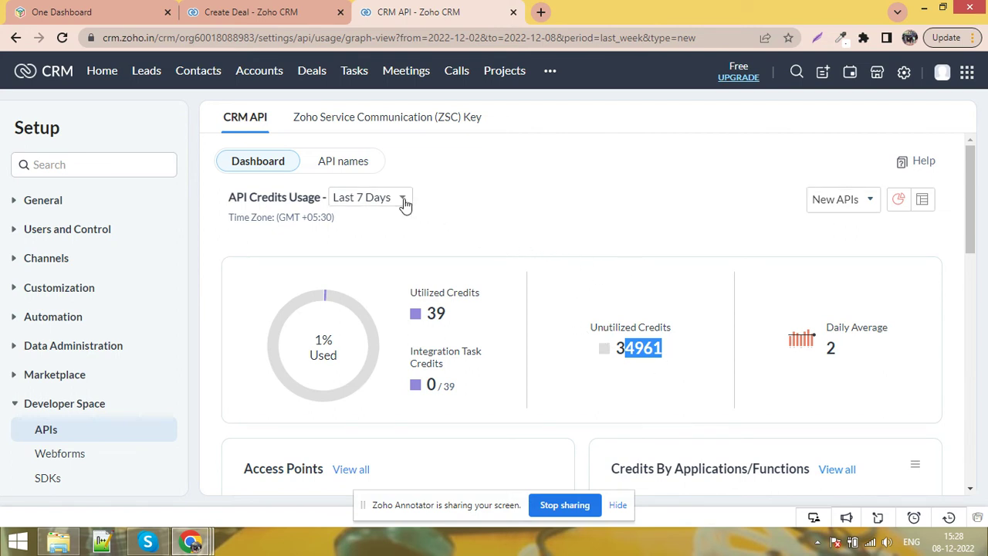
# Step: Look at the API names list, and examine the usage dashboard's access points, application and module credit charts
pyautogui.click(342, 164)
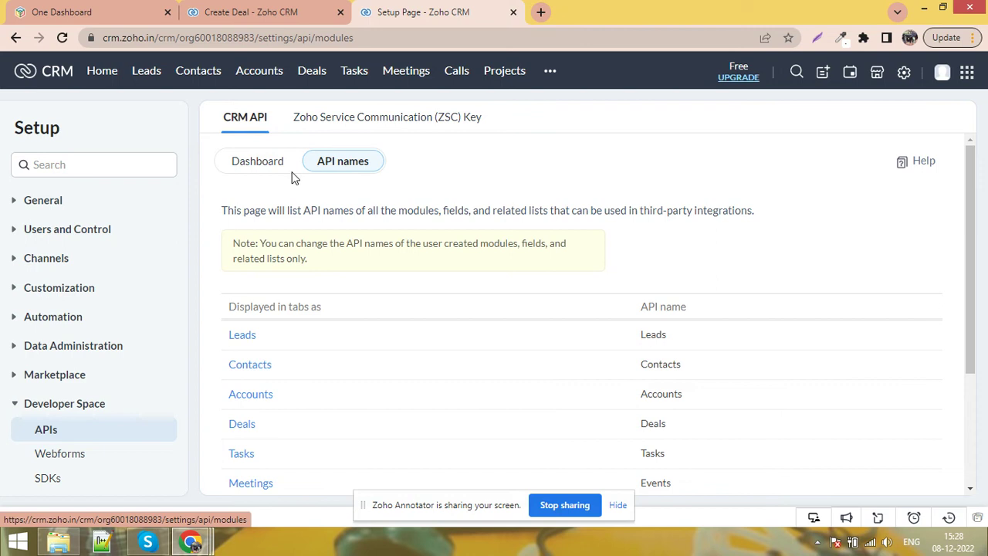
pyautogui.click(238, 169)
pyautogui.scroll(-7, 616, 288)
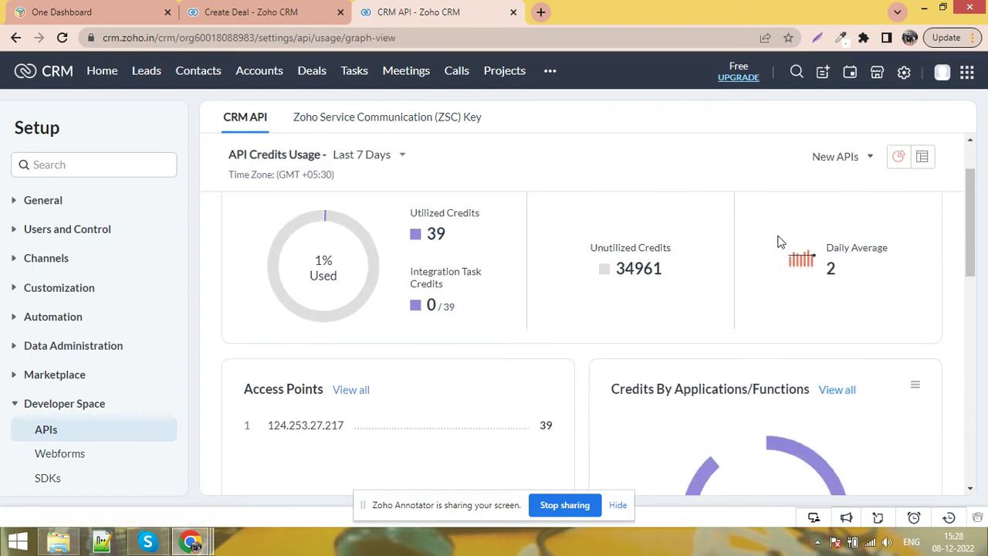
pyautogui.scroll(7, 597, 261)
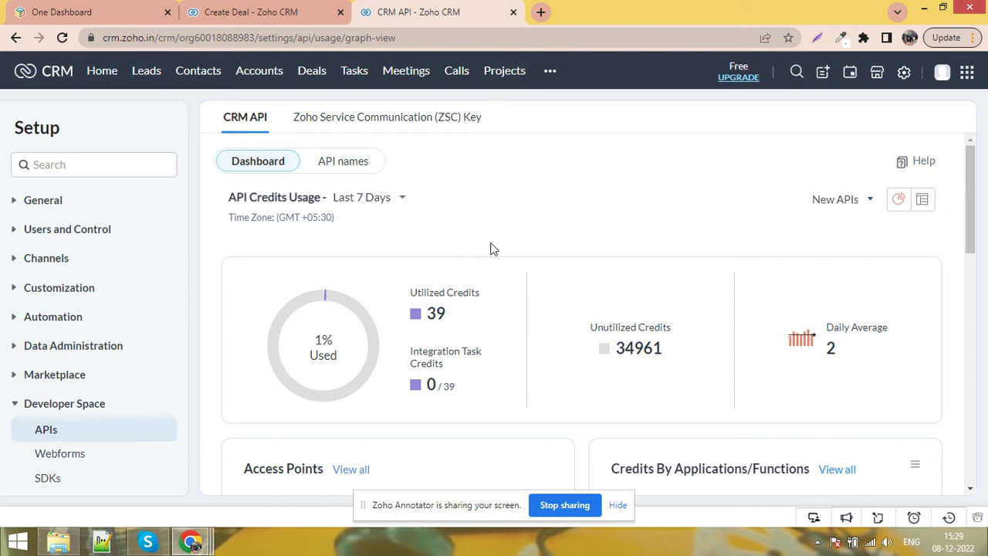
pyautogui.scroll(-5, 525, 236)
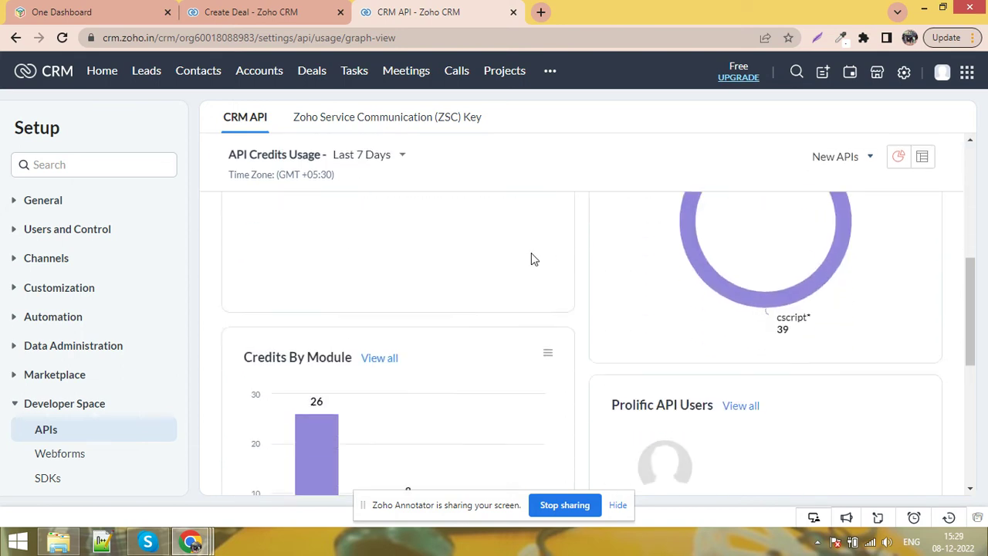
# Step: Return to the Setup overview and view the list of additional modules
pyautogui.click(904, 72)
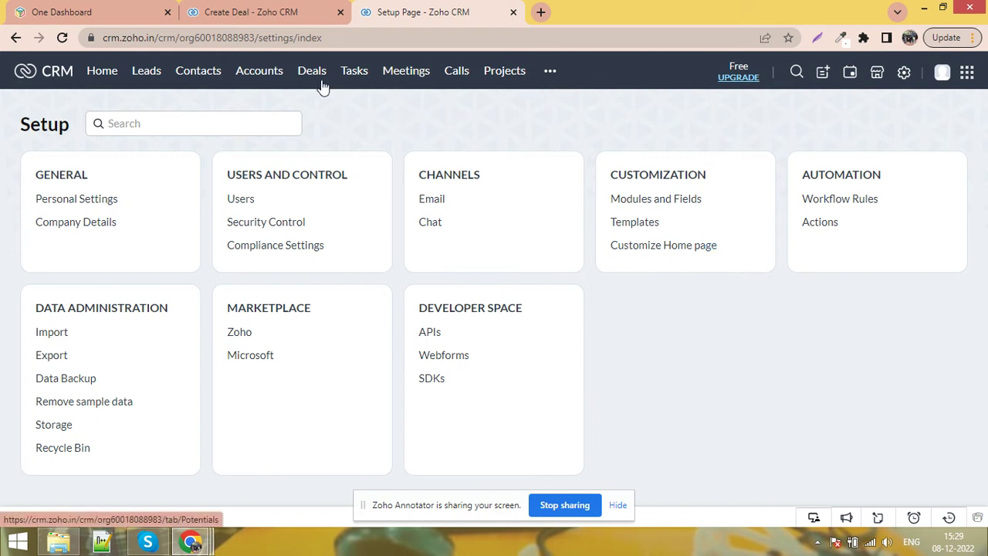
pyautogui.click(550, 71)
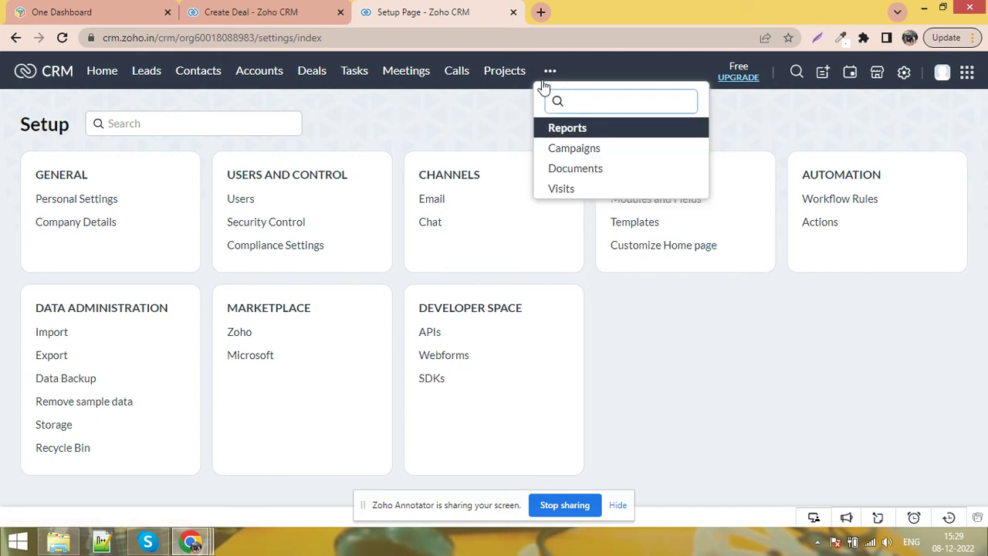
pyautogui.click(757, 380)
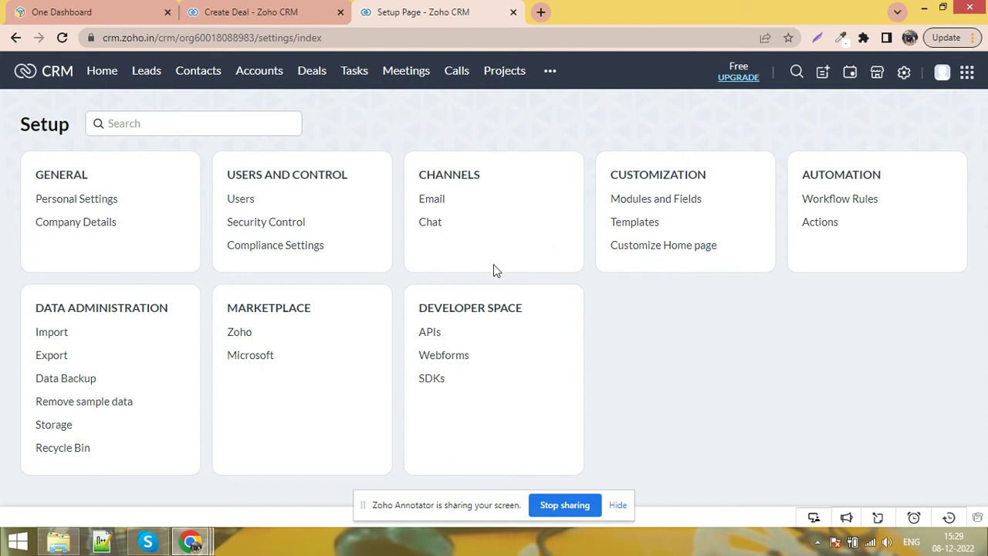
# Step: Create a workflow rule for the Leads module named "Send welcome email"
pyautogui.click(846, 205)
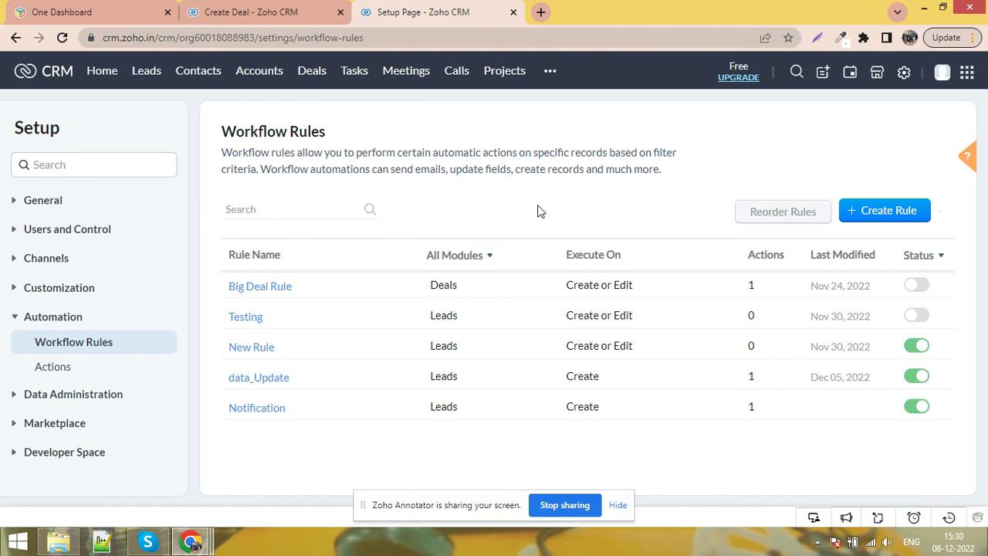
pyautogui.click(907, 216)
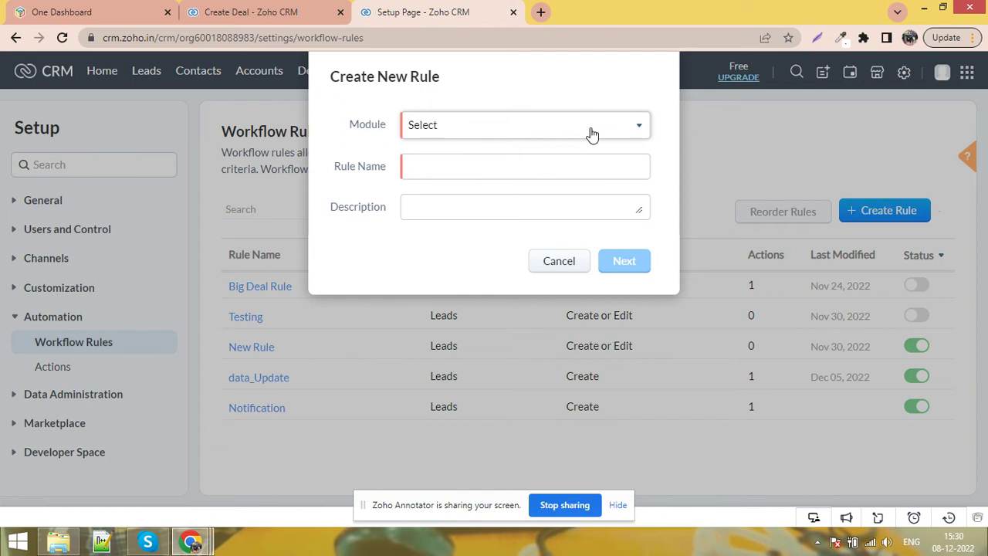
pyautogui.click(592, 135)
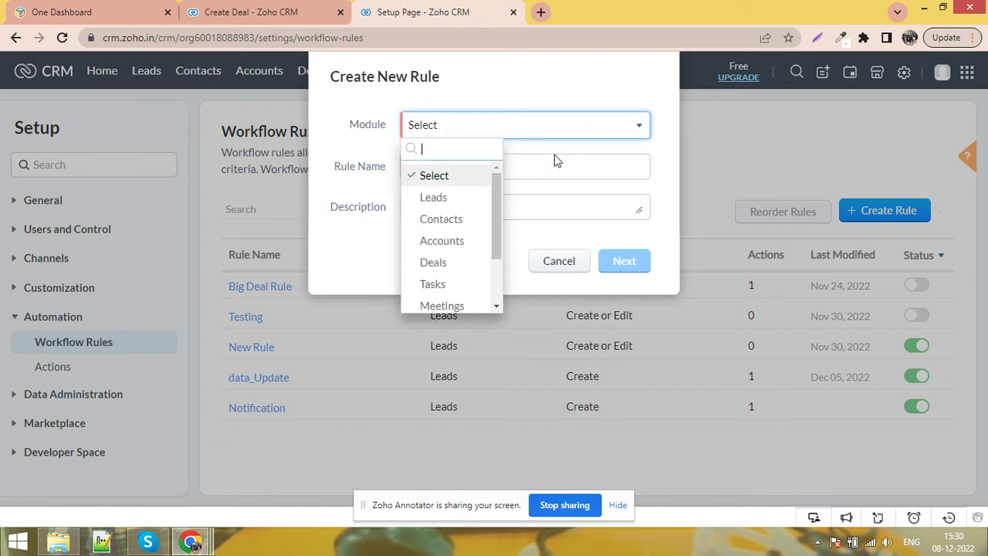
pyautogui.click(448, 198)
pyautogui.click(434, 168)
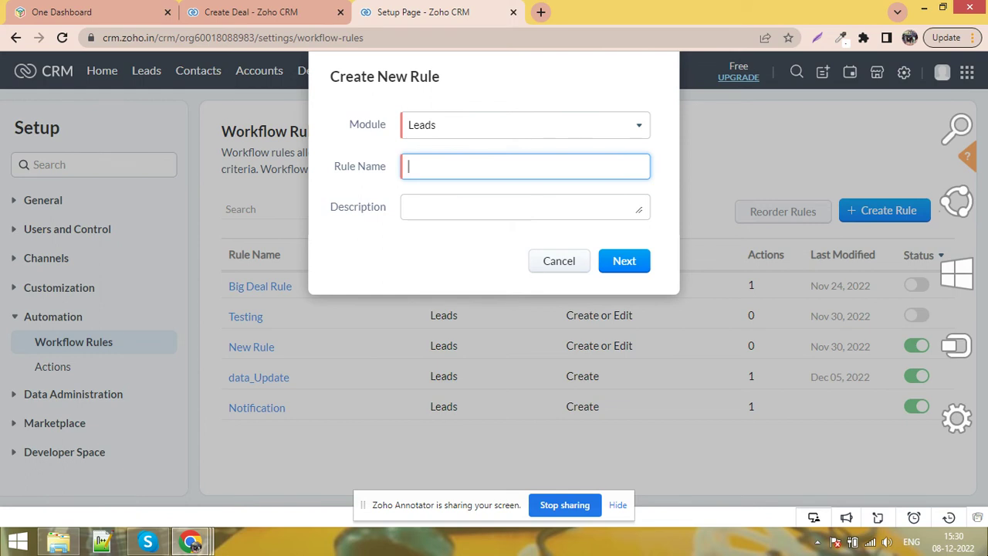
pyautogui.write('Send welco')
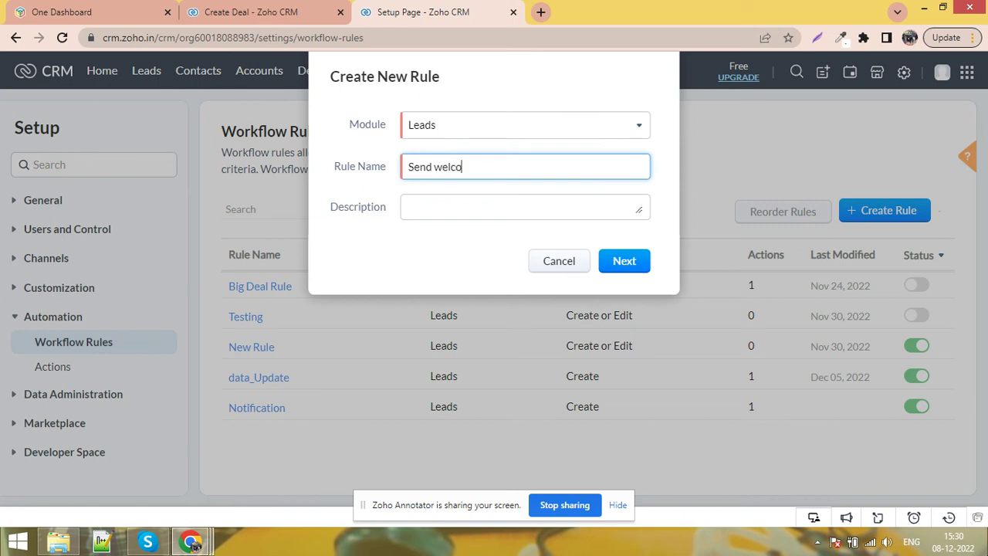
pyautogui.write('me email')
pyautogui.click(625, 262)
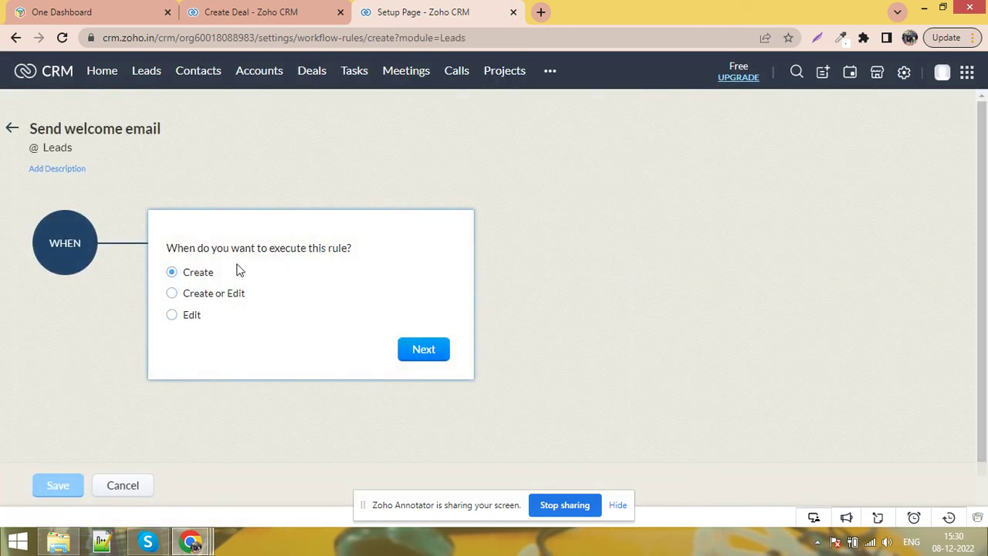
# Step: Compare the Edit trigger option, and set the rule to execute when a lead is created
pyautogui.click(193, 317)
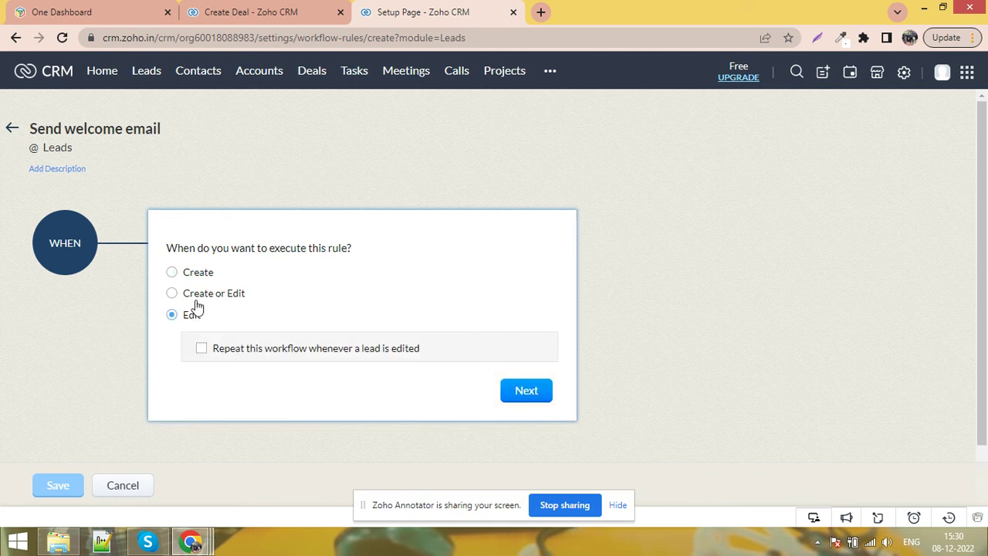
pyautogui.click(195, 276)
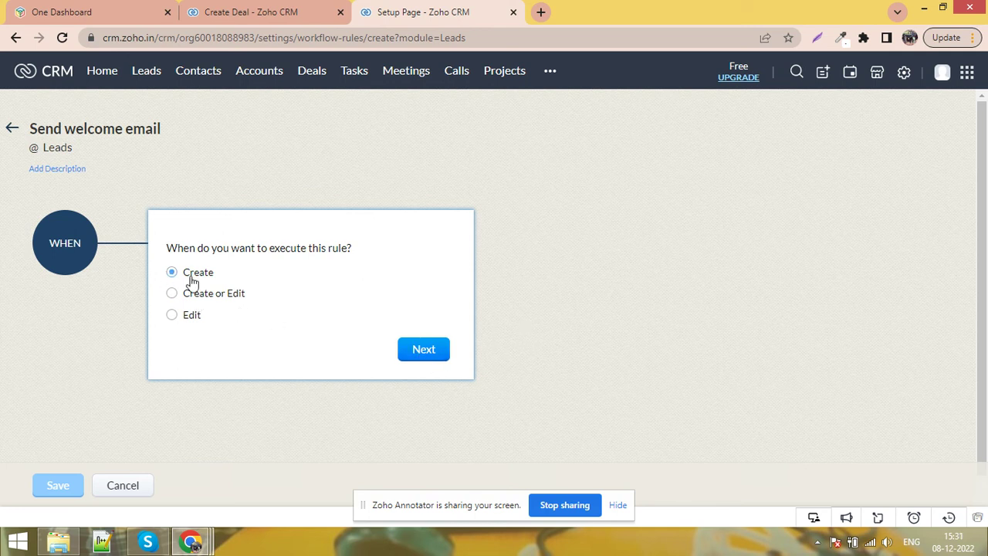
pyautogui.click(423, 350)
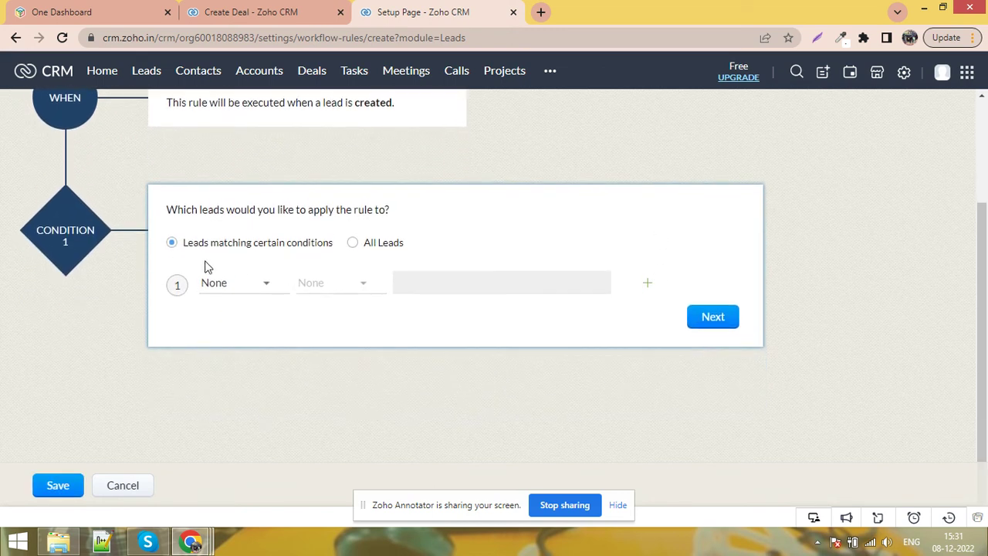
# Step: Limit the rule to leads matching certain conditions, with the criterion Lead Source is Facebook
pyautogui.click(379, 244)
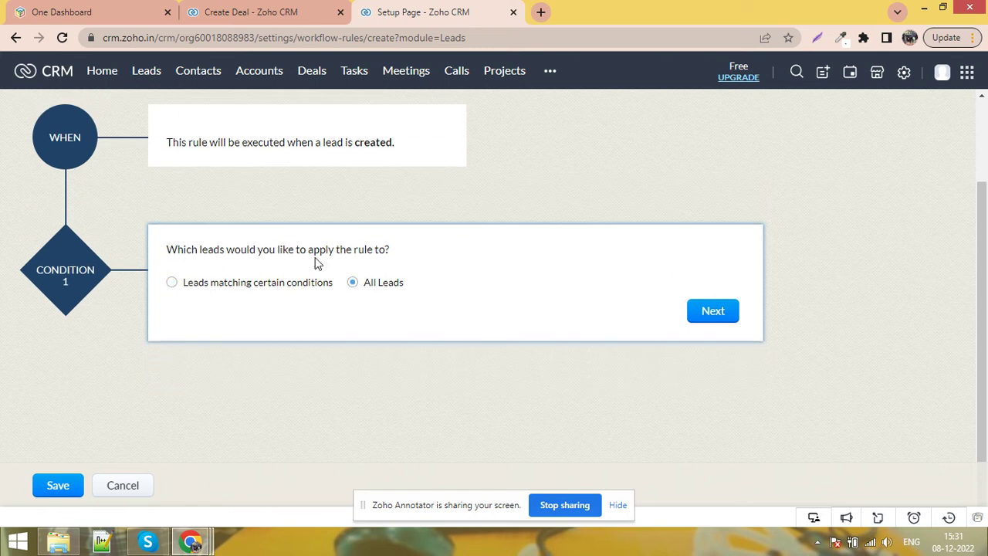
pyautogui.click(211, 284)
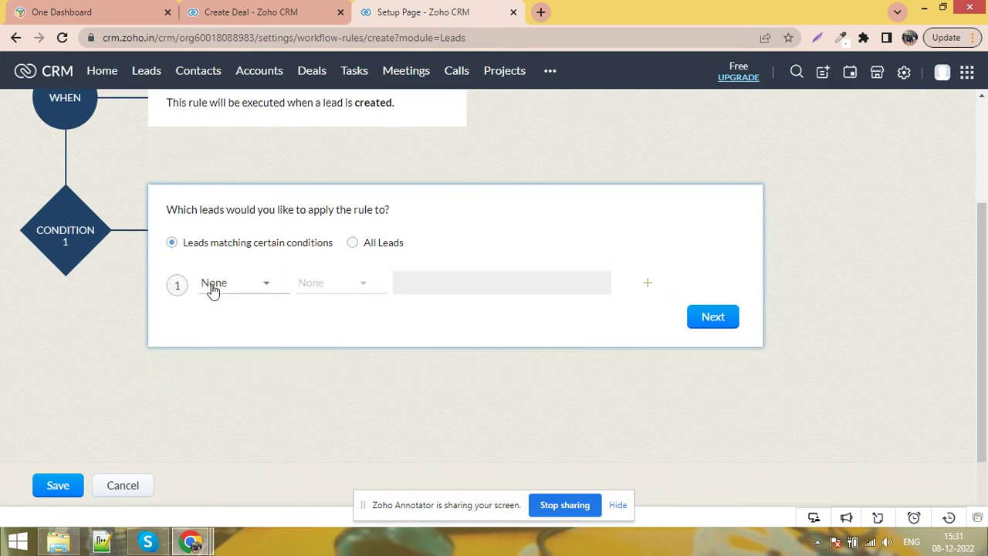
pyautogui.click(271, 287)
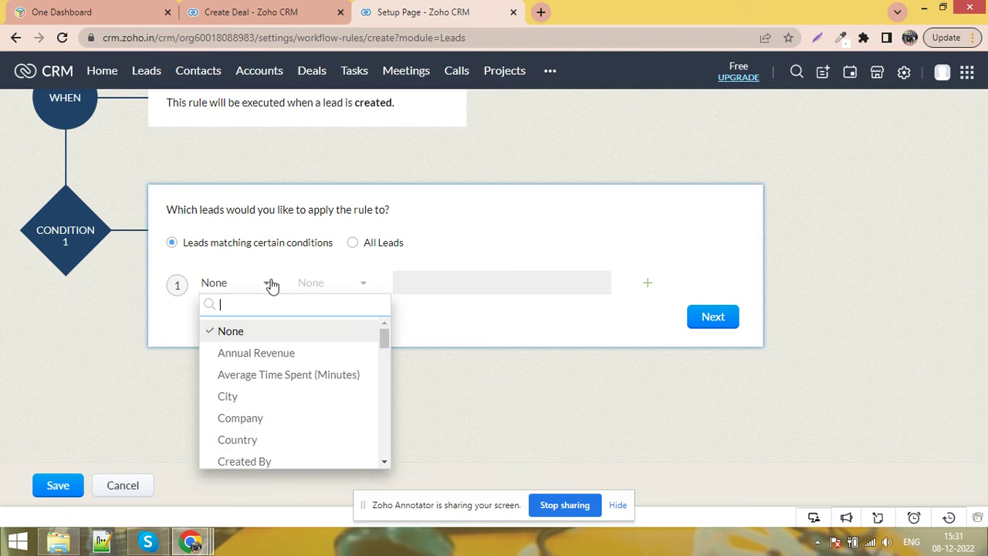
pyautogui.write('lead')
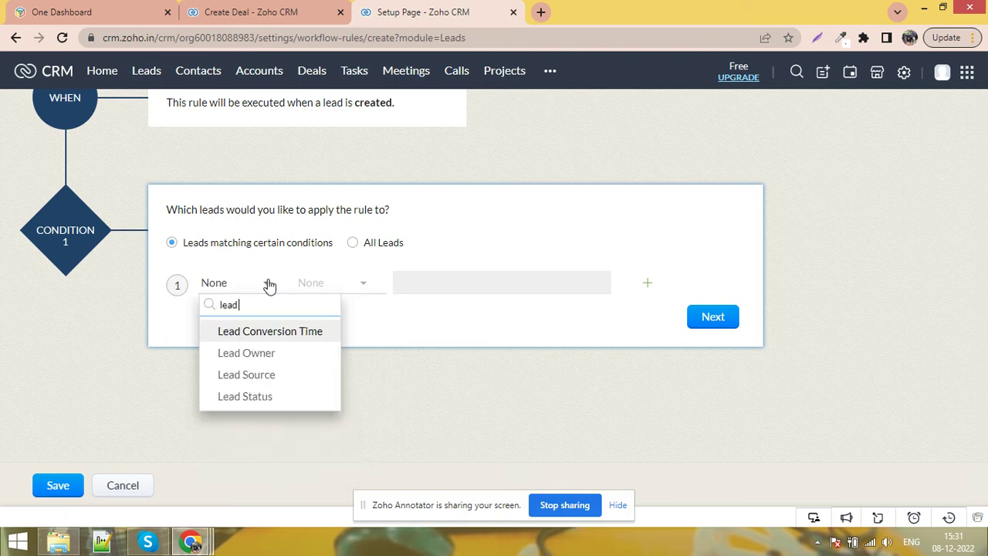
pyautogui.click(288, 376)
pyautogui.click(331, 286)
pyautogui.click(322, 329)
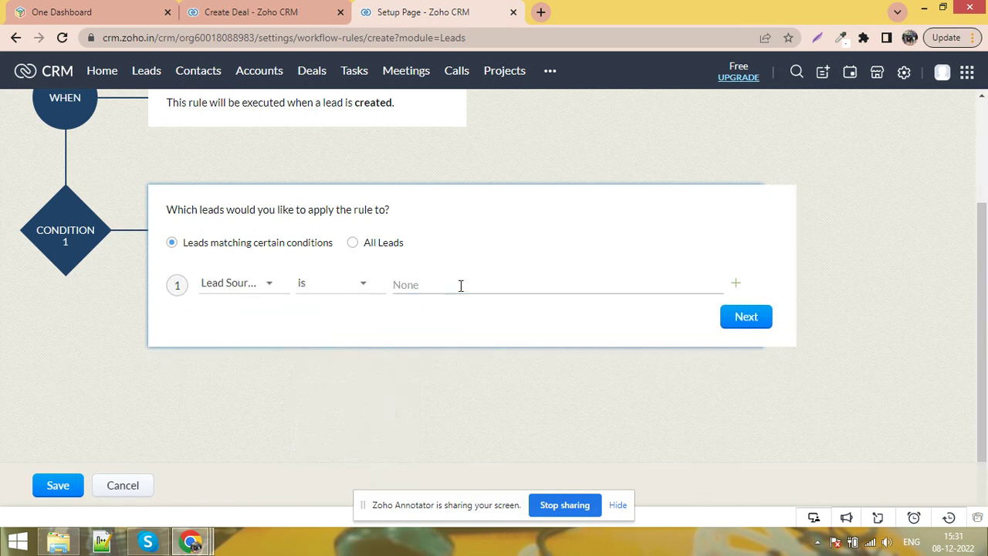
pyautogui.click(459, 285)
pyautogui.scroll(-3, 459, 396)
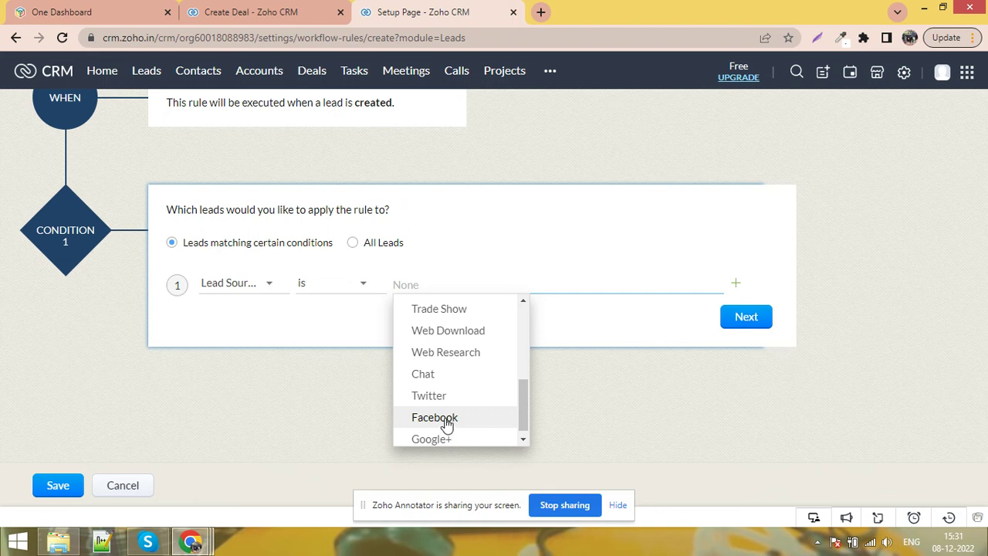
pyautogui.click(446, 421)
pyautogui.click(300, 325)
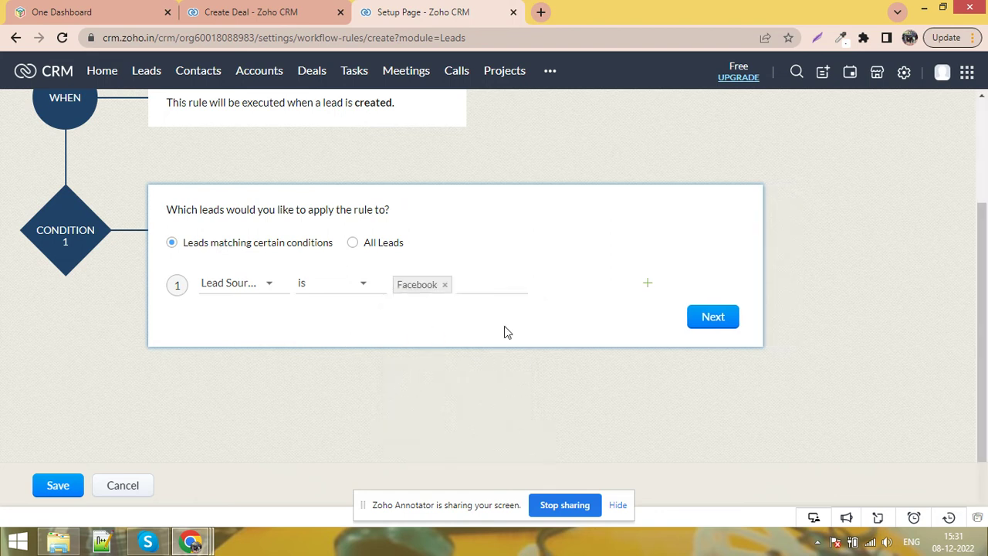
pyautogui.scroll(1, 237, 221)
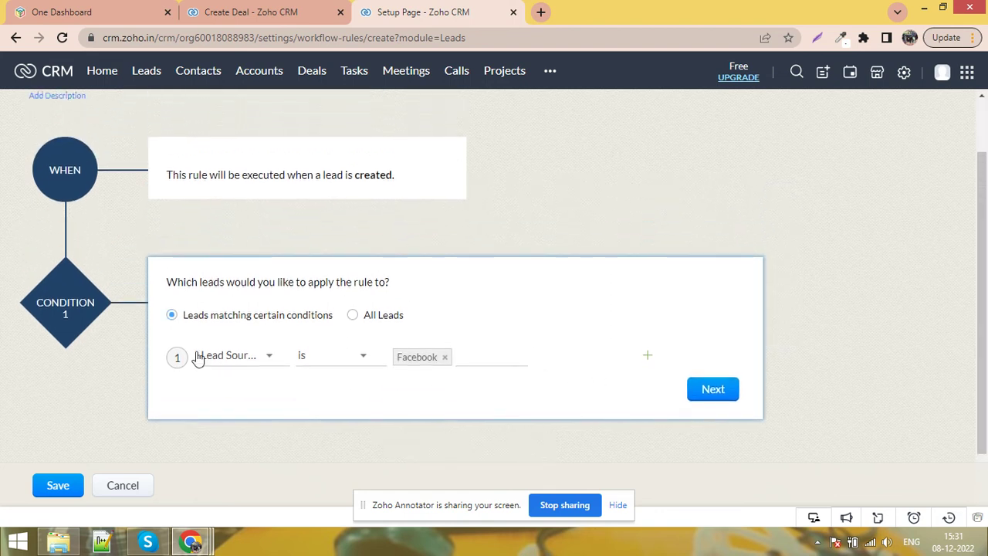
# Step: Accept the condition and associate the "test" email notification as an instant action of the rule
pyautogui.click(731, 395)
pyautogui.scroll(-2, 239, 382)
pyautogui.click(193, 287)
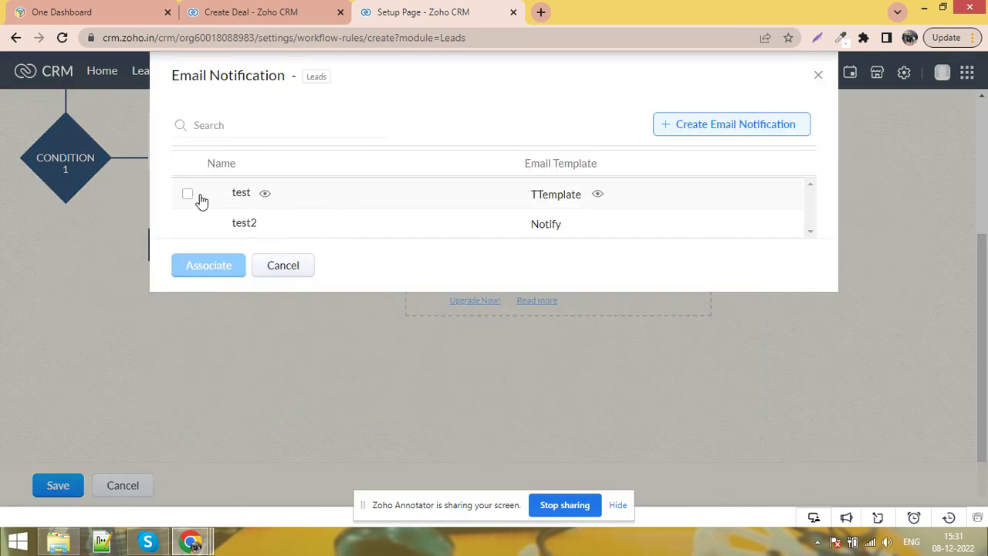
pyautogui.click(187, 194)
pyautogui.click(213, 266)
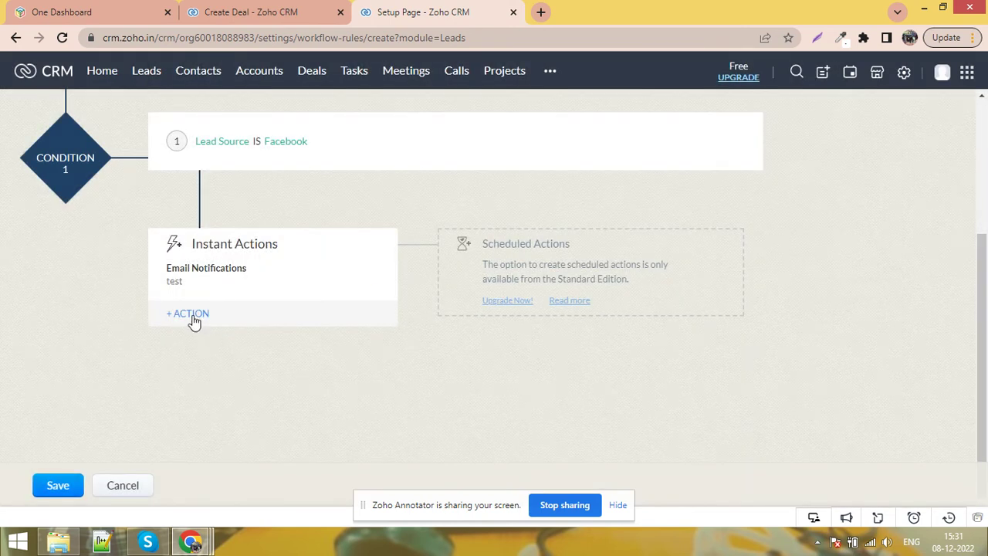
# Step: Review the workflow rule's trigger, condition and instant action from start to end
pyautogui.scroll(3, 82, 283)
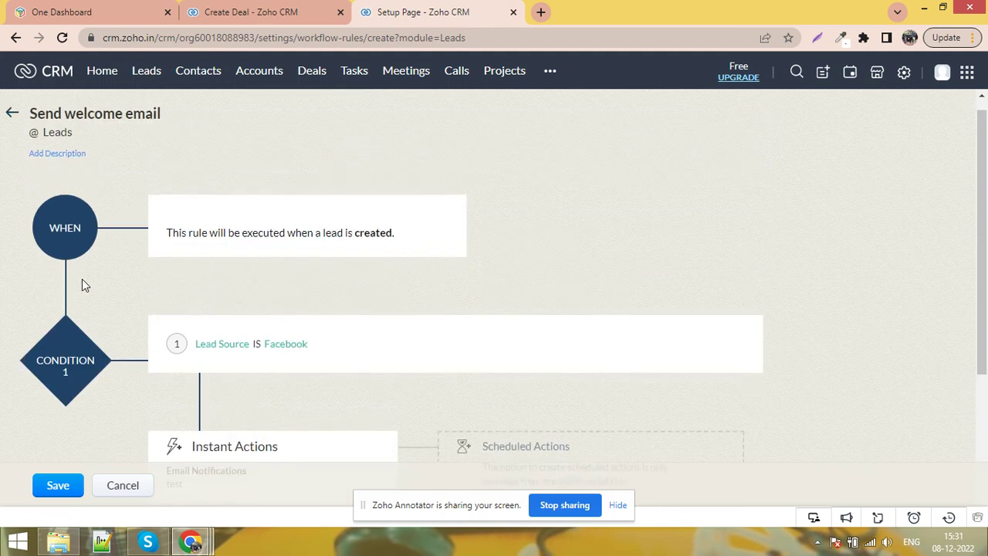
pyautogui.scroll(-2, 82, 282)
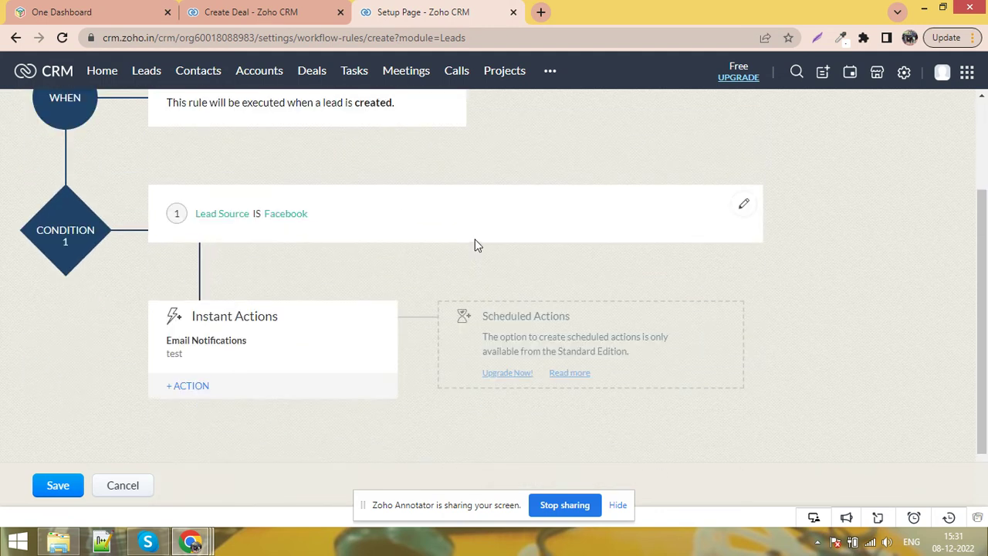
pyautogui.scroll(-1, 335, 271)
pyautogui.scroll(3, 162, 278)
pyautogui.scroll(-3, 147, 260)
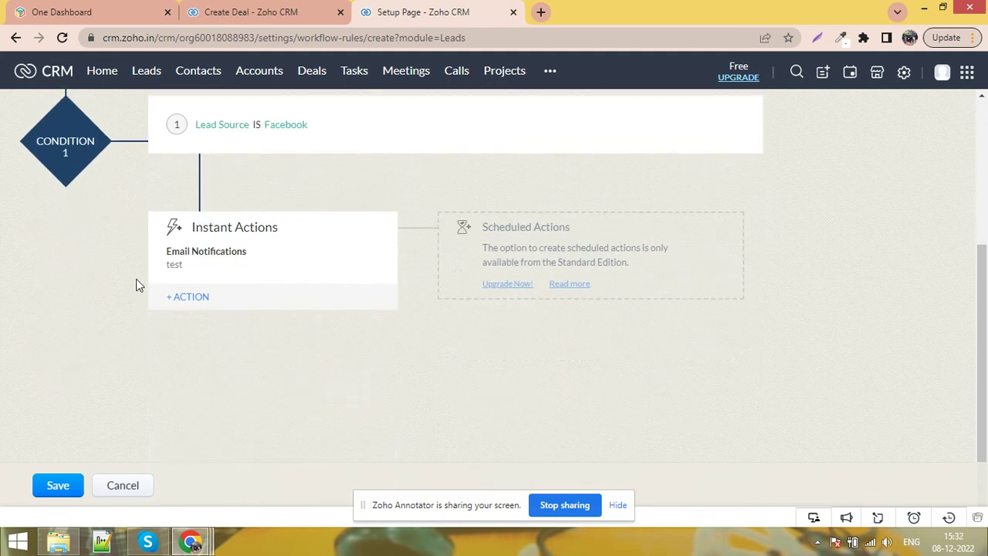
pyautogui.scroll(1, 137, 274)
pyautogui.scroll(1, 58, 222)
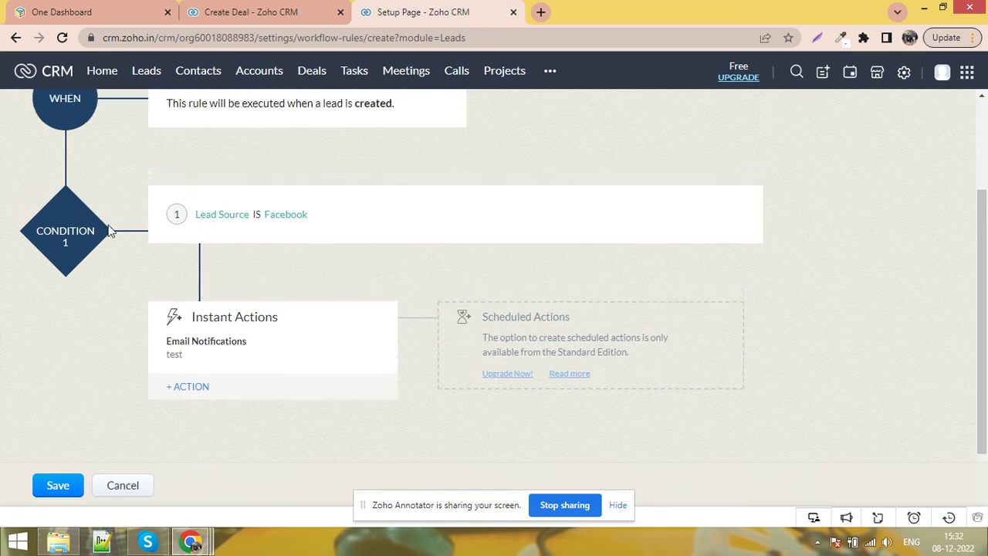
pyautogui.scroll(2, 316, 239)
pyautogui.scroll(-3, 90, 244)
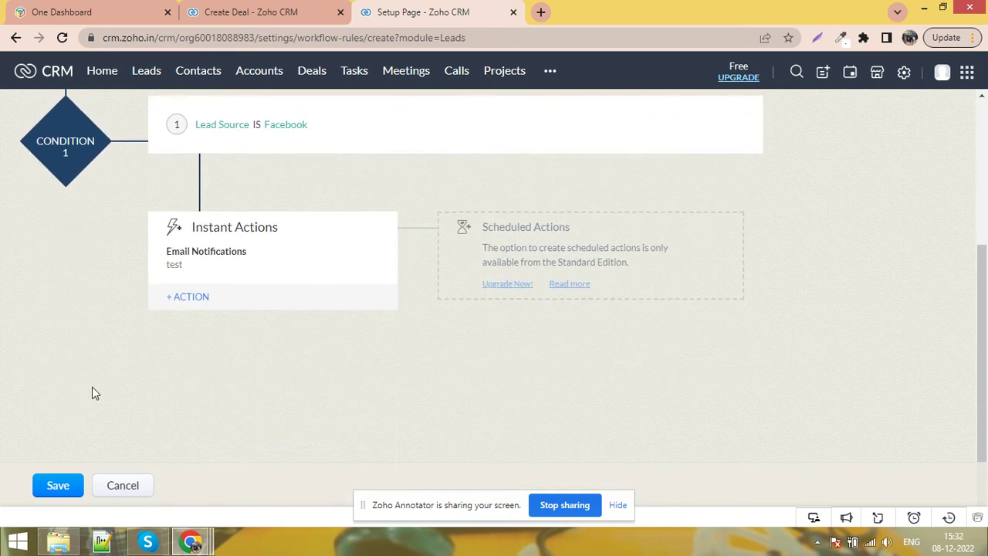
pyautogui.scroll(2, 777, 270)
pyautogui.scroll(-2, 383, 348)
pyautogui.scroll(2, 141, 320)
pyautogui.scroll(-2, 82, 371)
pyautogui.scroll(3, 201, 378)
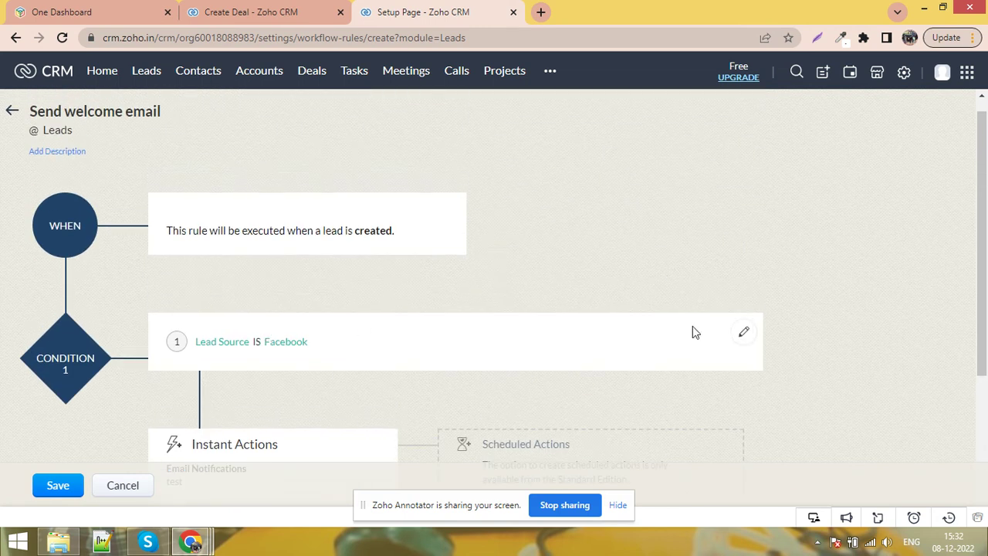
# Step: Change the rule's condition to apply to all leads, and save the workflow rule
pyautogui.click(746, 335)
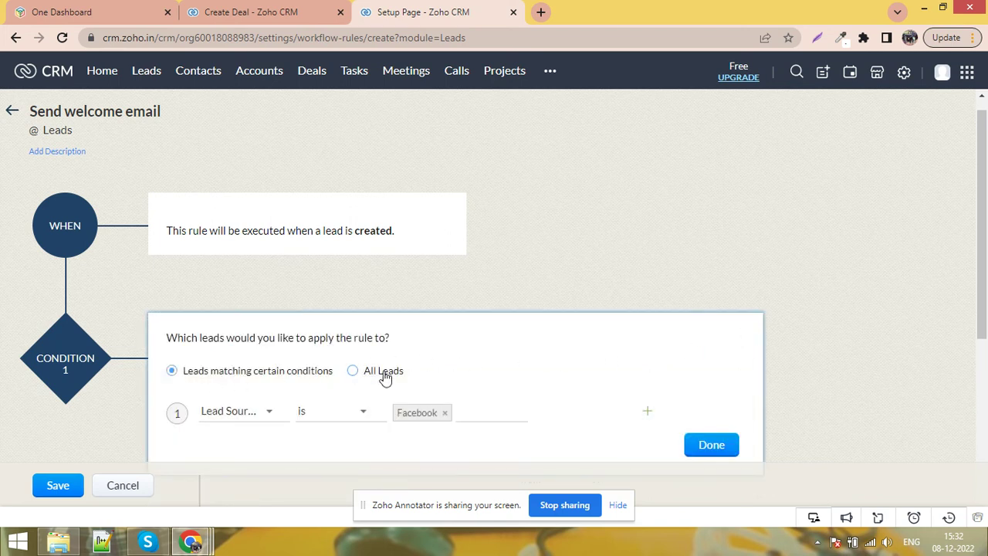
pyautogui.click(384, 375)
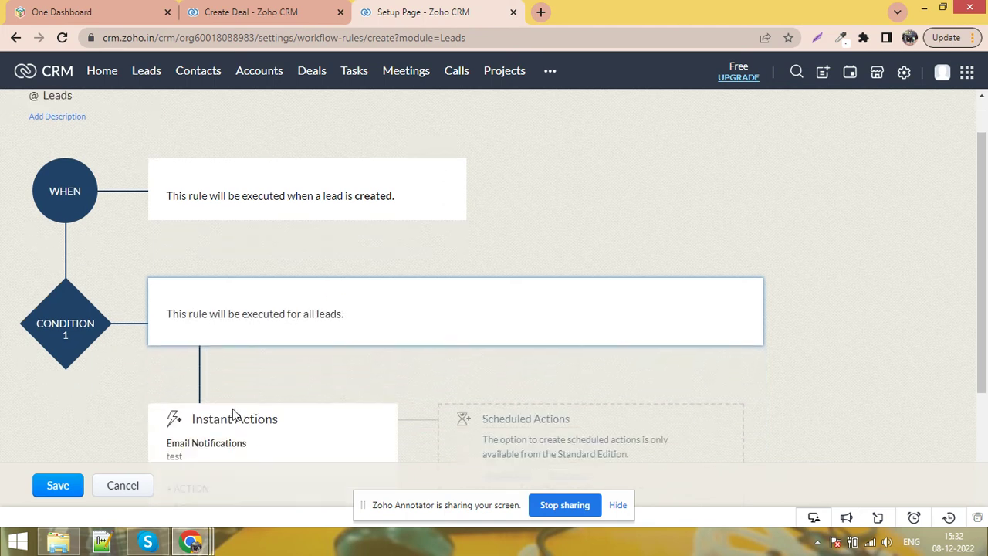
pyautogui.click(54, 483)
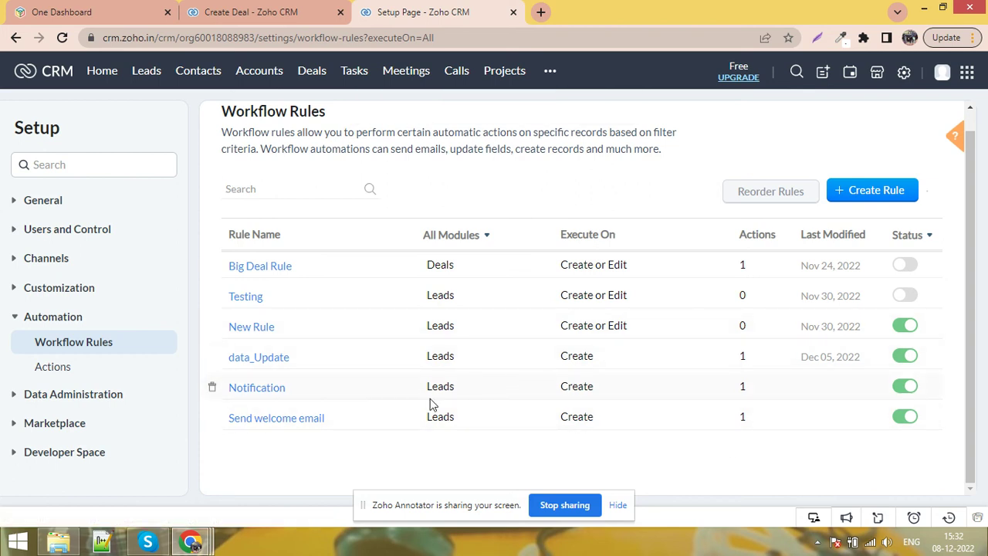
# Step: Glance at the Create Deal form, and return to the Setup overview to view the additional modules
pyautogui.click(229, 9)
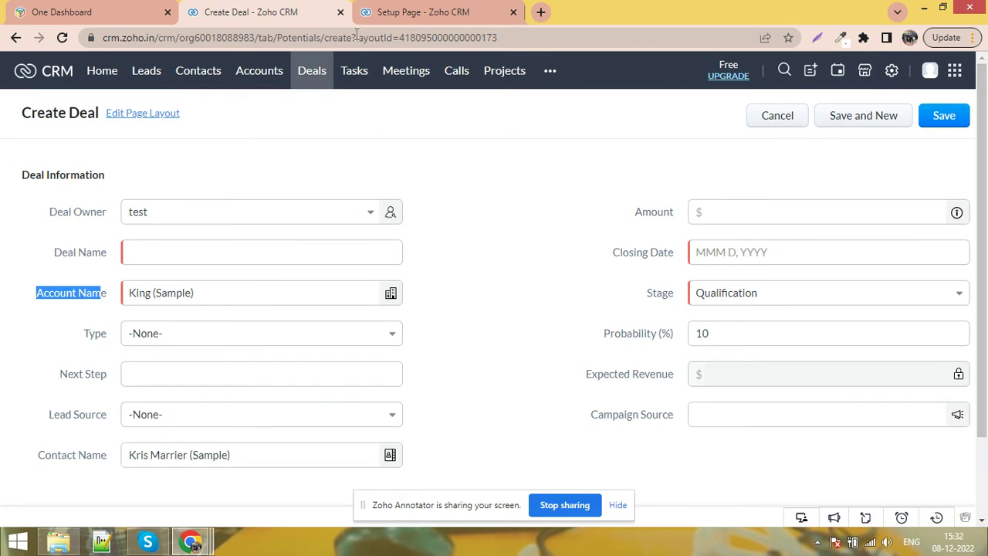
pyautogui.click(413, 12)
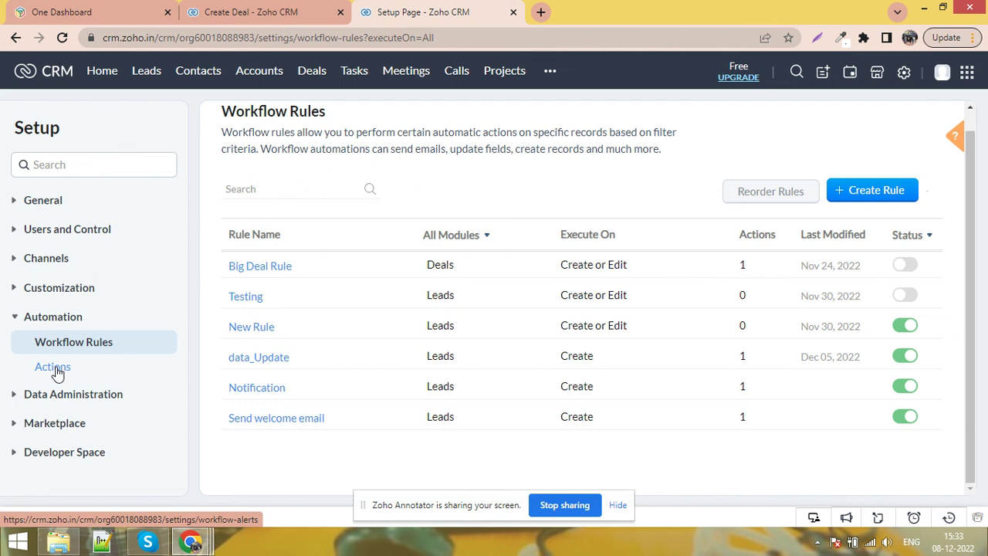
pyautogui.click(904, 77)
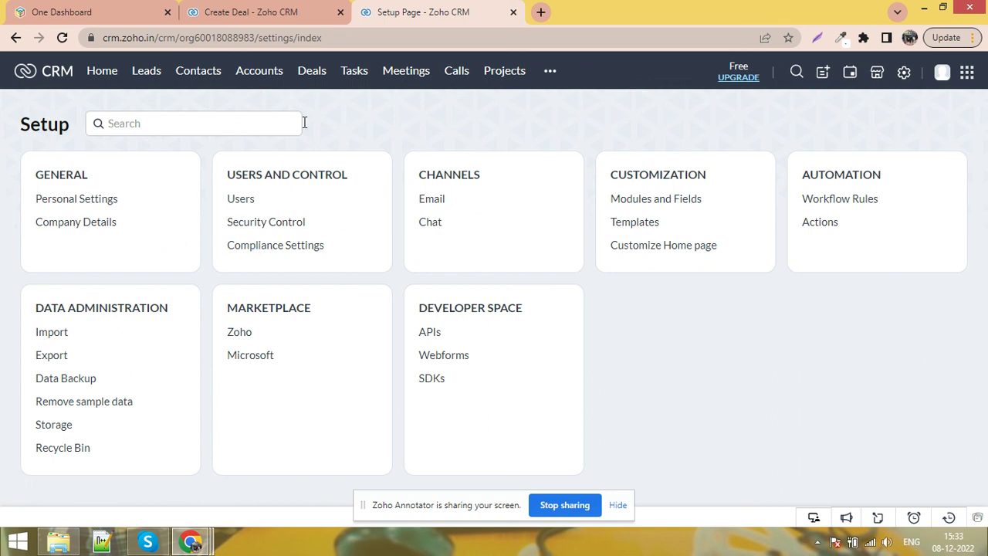
pyautogui.click(550, 71)
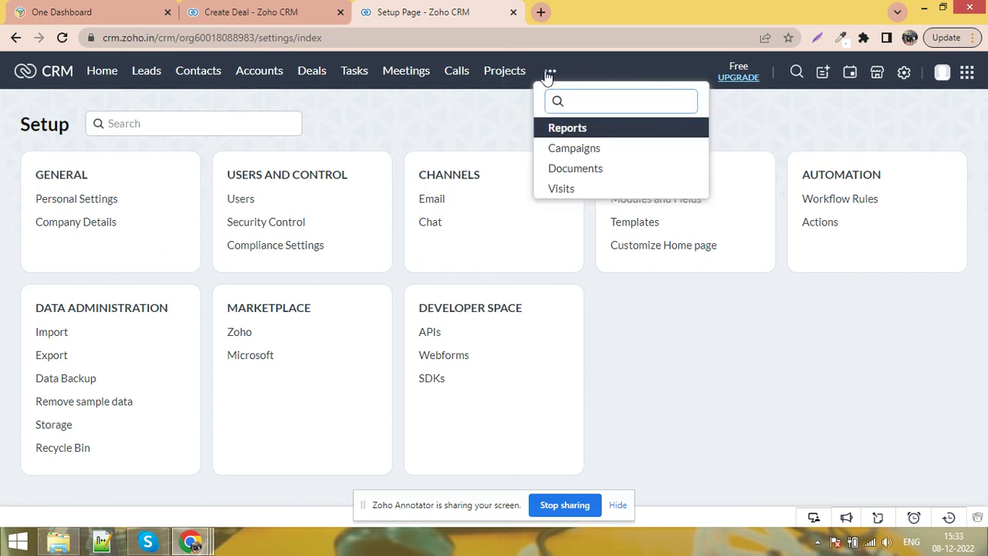
# Step: Open the CRM home page and examine the My Open Tasks and My Meetings components
pyautogui.click(105, 80)
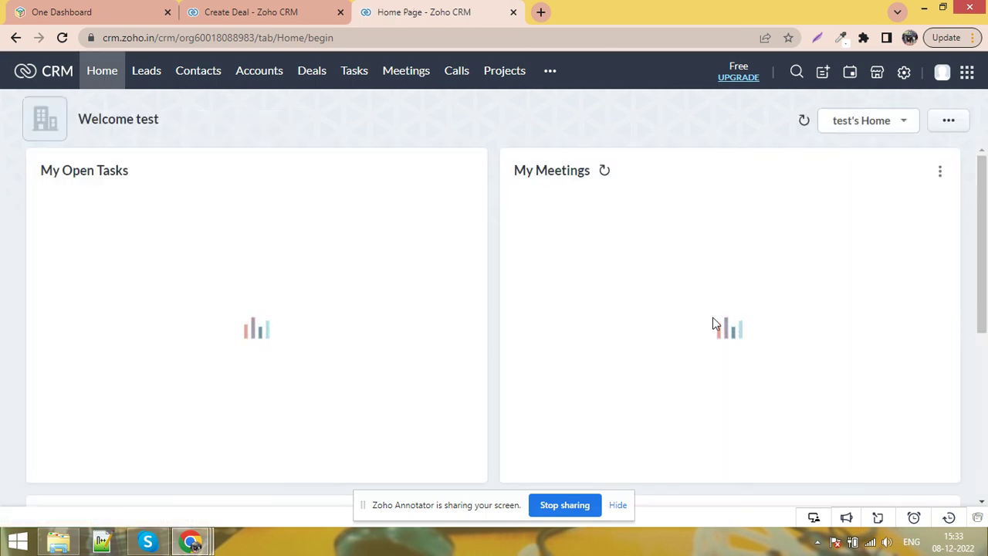
pyautogui.scroll(-3, 714, 323)
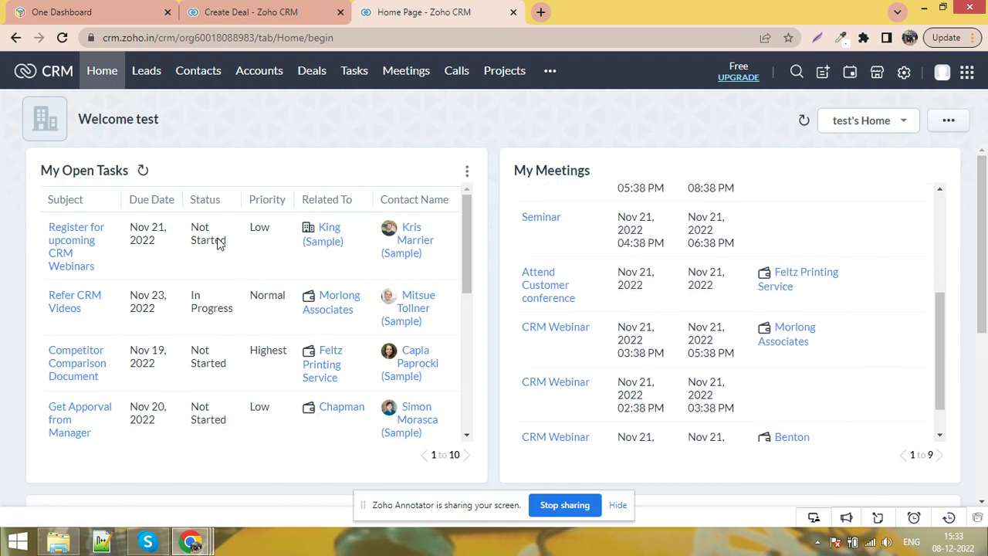
pyautogui.scroll(-3, 152, 288)
pyautogui.scroll(-4, 239, 355)
pyautogui.scroll(5, 355, 331)
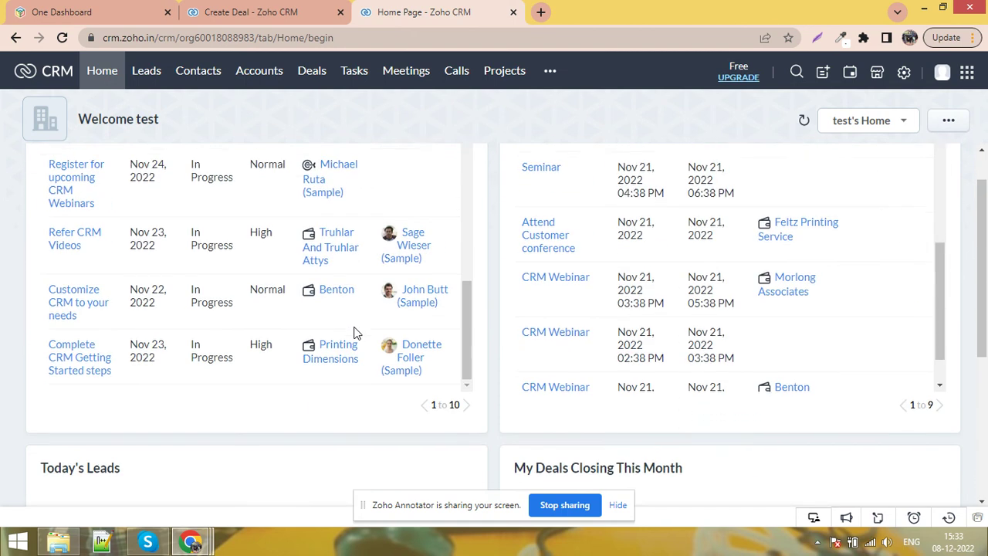
pyautogui.scroll(5, 251, 312)
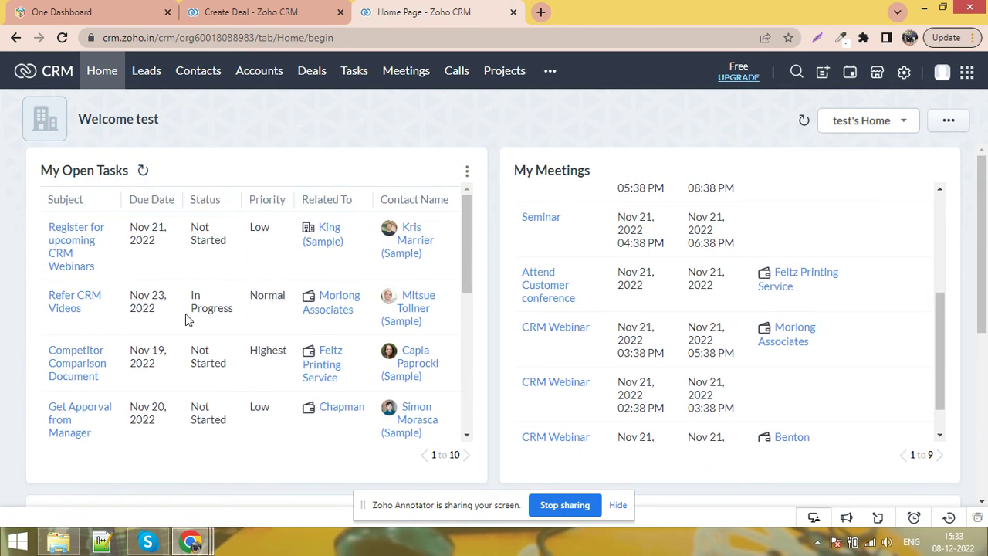
pyautogui.scroll(-6, 239, 311)
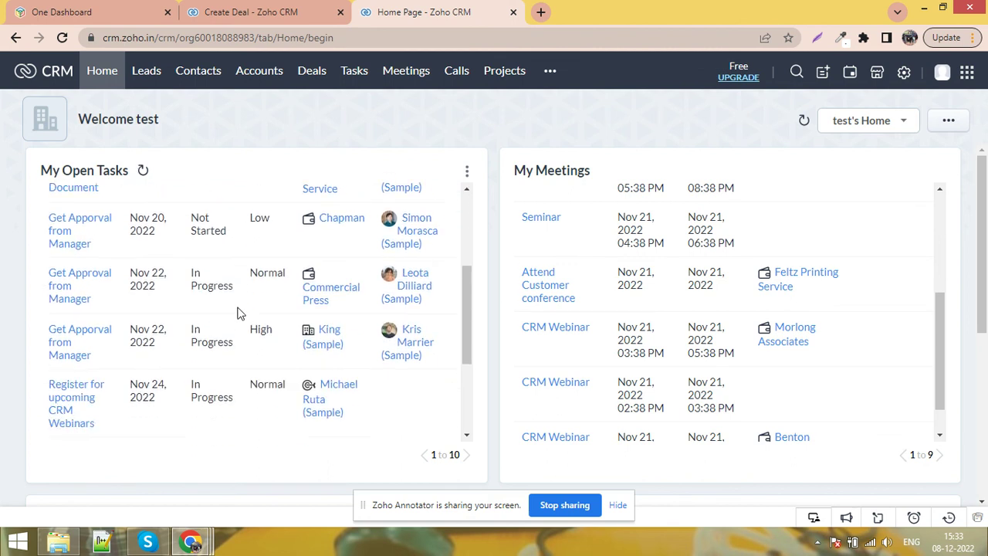
pyautogui.scroll(3, 283, 364)
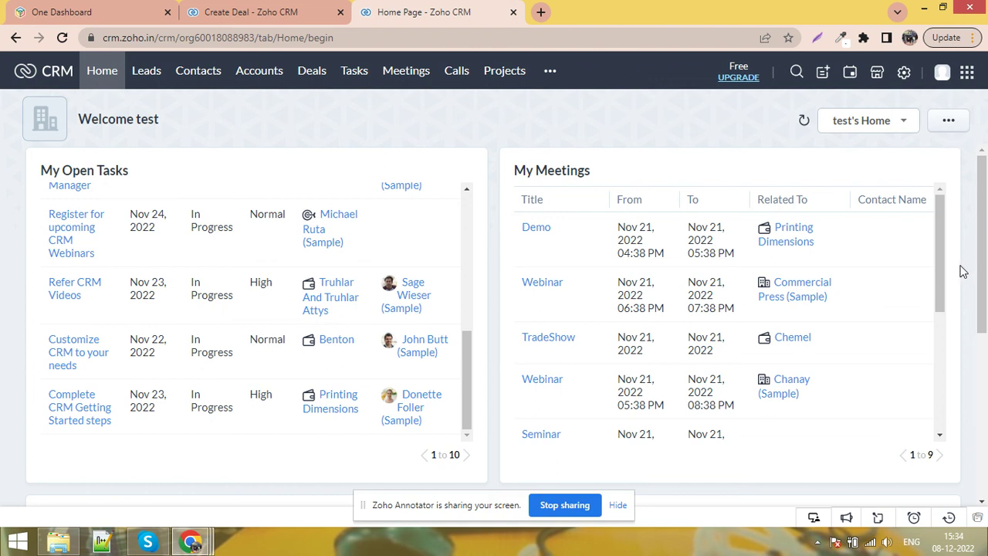
# Step: Switch the home page to Classic View and look through its open tasks list
pyautogui.click(895, 132)
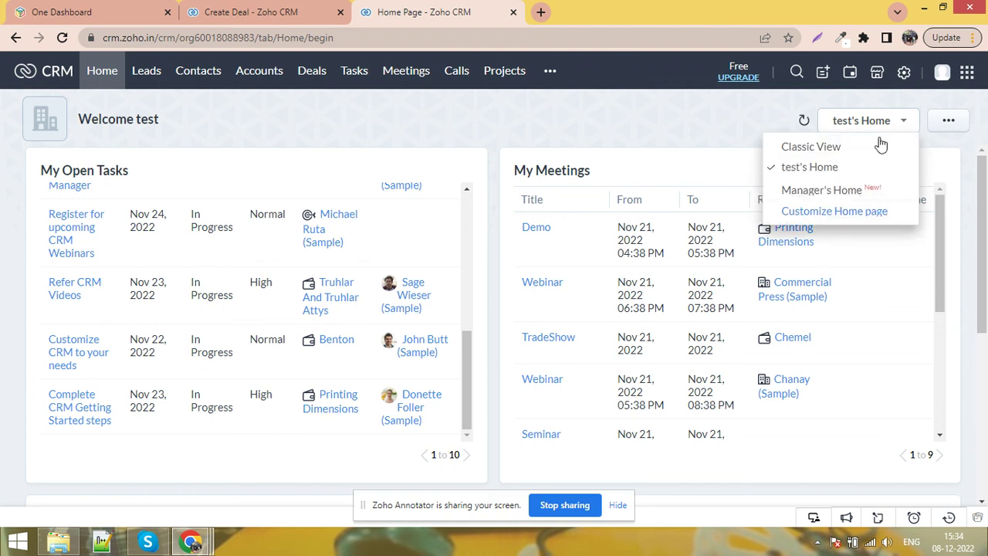
pyautogui.click(811, 147)
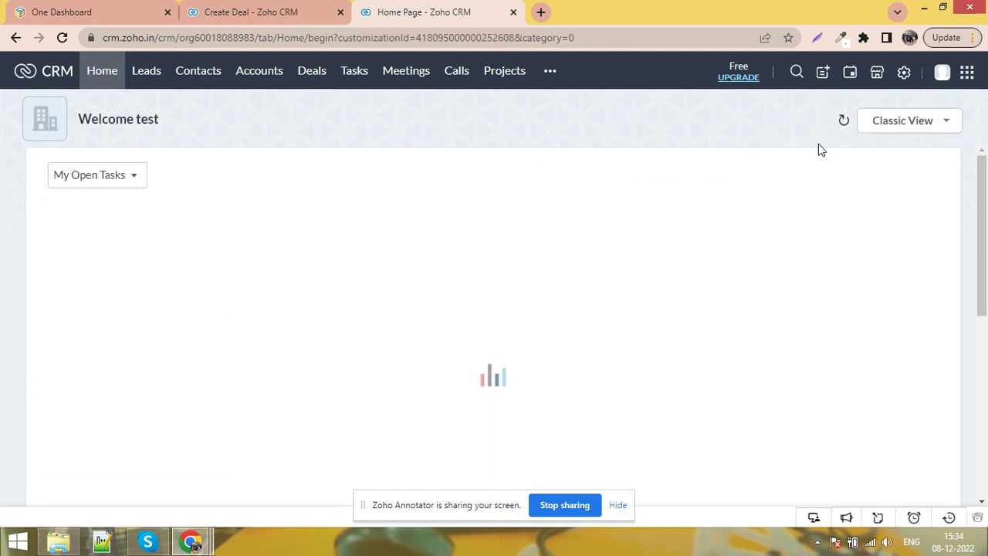
pyautogui.scroll(-10, 642, 224)
pyautogui.scroll(10, 635, 267)
pyautogui.scroll(-10, 675, 258)
pyautogui.scroll(10, 679, 248)
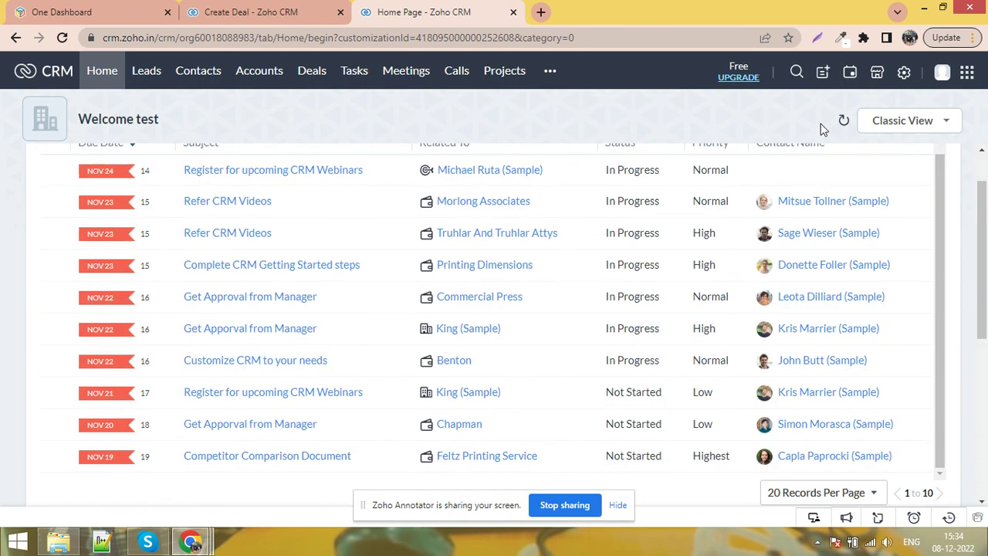
# Step: View the Manager's Home version of the home page, and switch back to test's Home
pyautogui.click(942, 121)
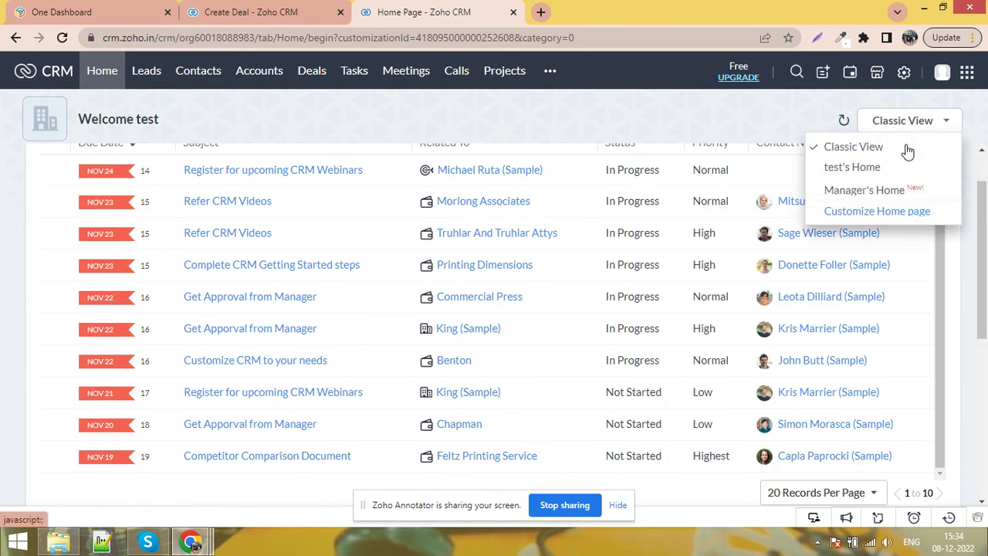
pyautogui.click(880, 192)
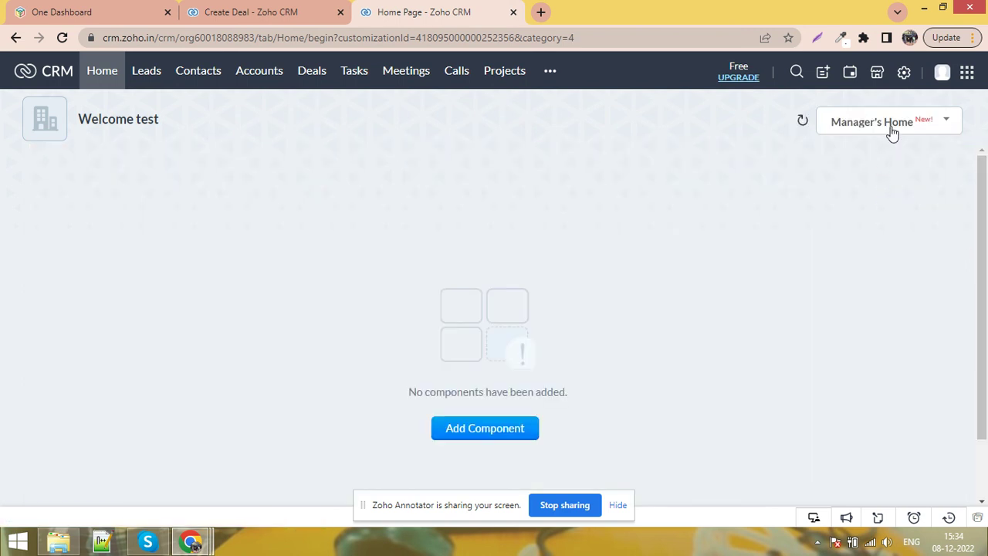
pyautogui.click(889, 130)
pyautogui.click(878, 168)
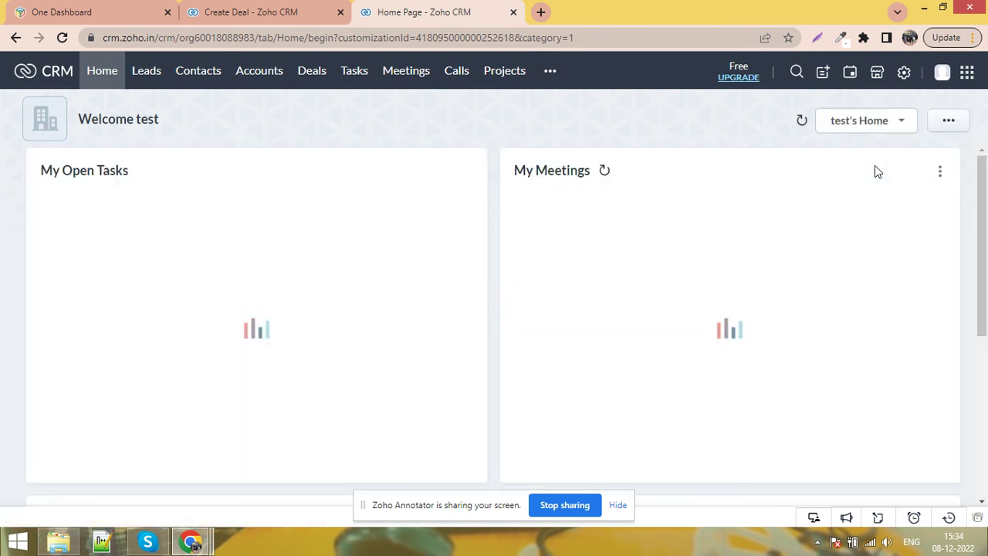
# Step: Look through the remaining home page components, including Today's Leads and My Deals Closing This Month
pyautogui.scroll(-5, 436, 289)
pyautogui.scroll(-4, 713, 292)
pyautogui.scroll(4, 607, 305)
pyautogui.scroll(-10, 607, 304)
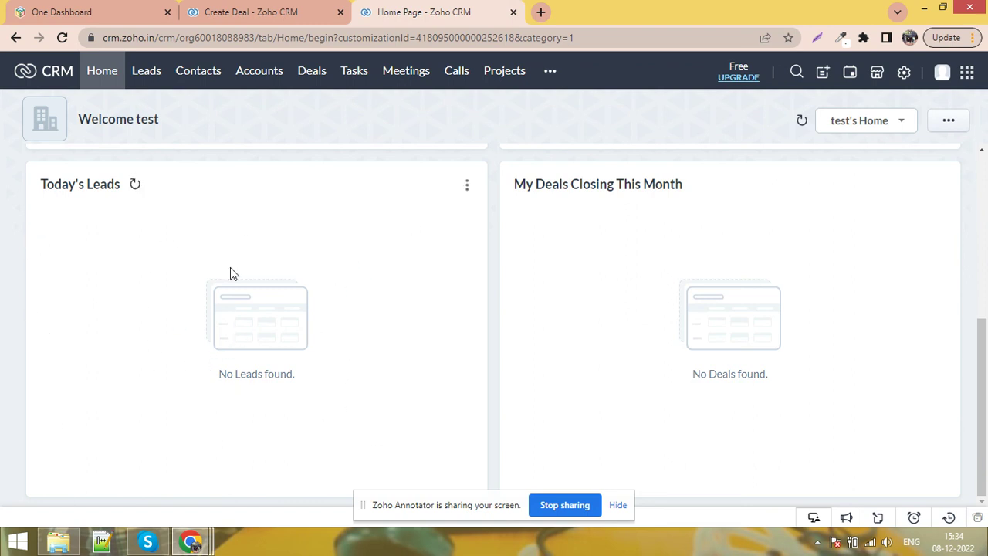
pyautogui.scroll(1, 230, 271)
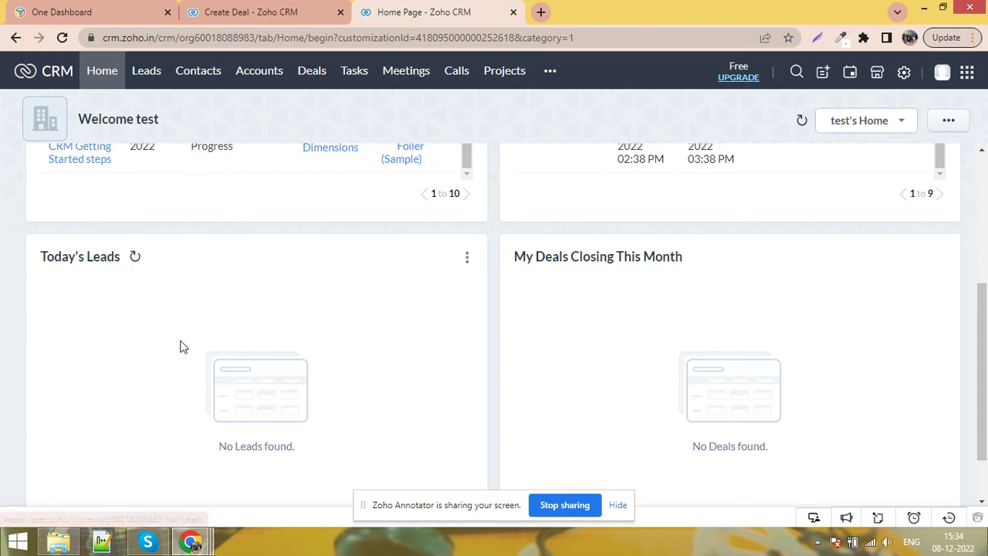
# Step: Create and save a lead using the saved autofill entry "test" for the company and last name, along with its e-mail, phone and street
pyautogui.click(141, 77)
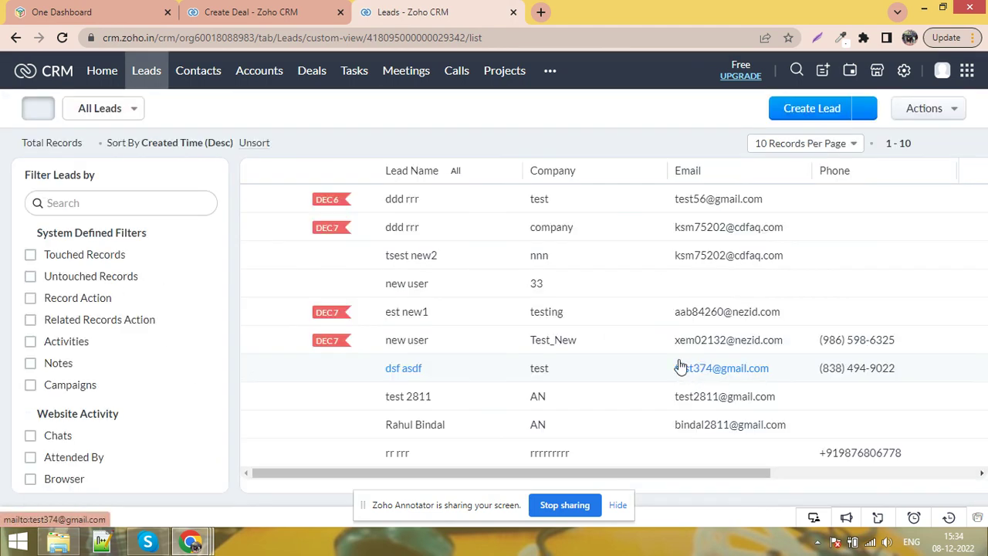
pyautogui.click(818, 108)
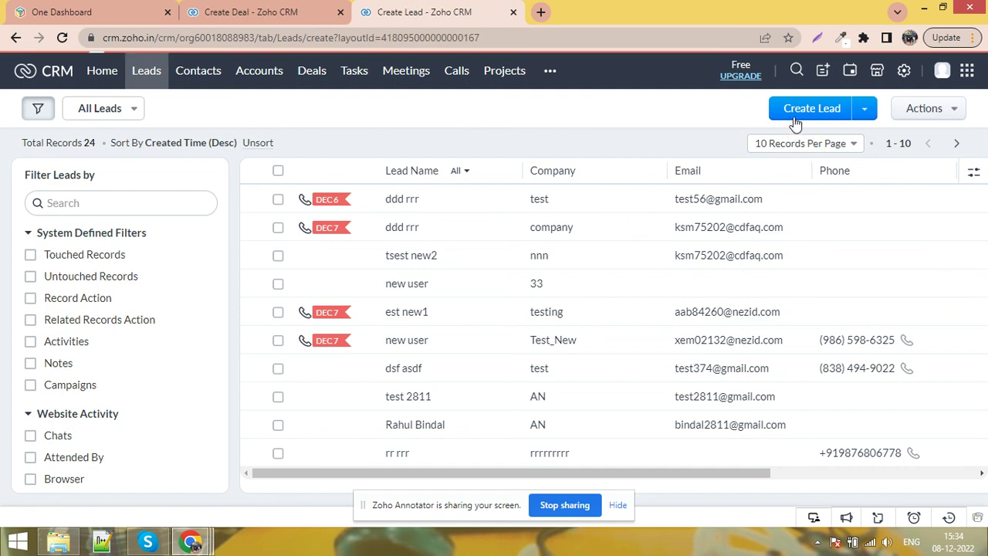
pyautogui.scroll(-1, 610, 324)
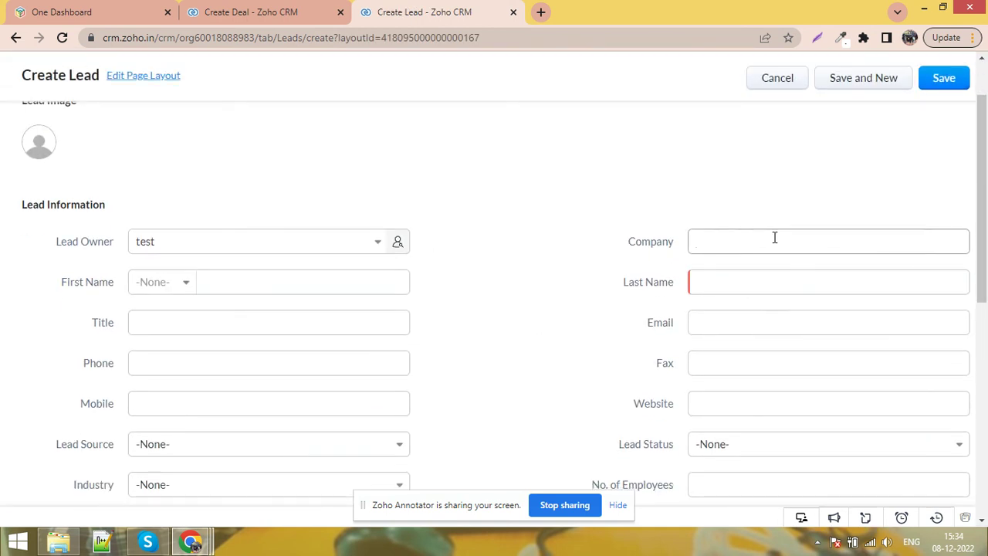
pyautogui.click(774, 236)
pyautogui.click(791, 275)
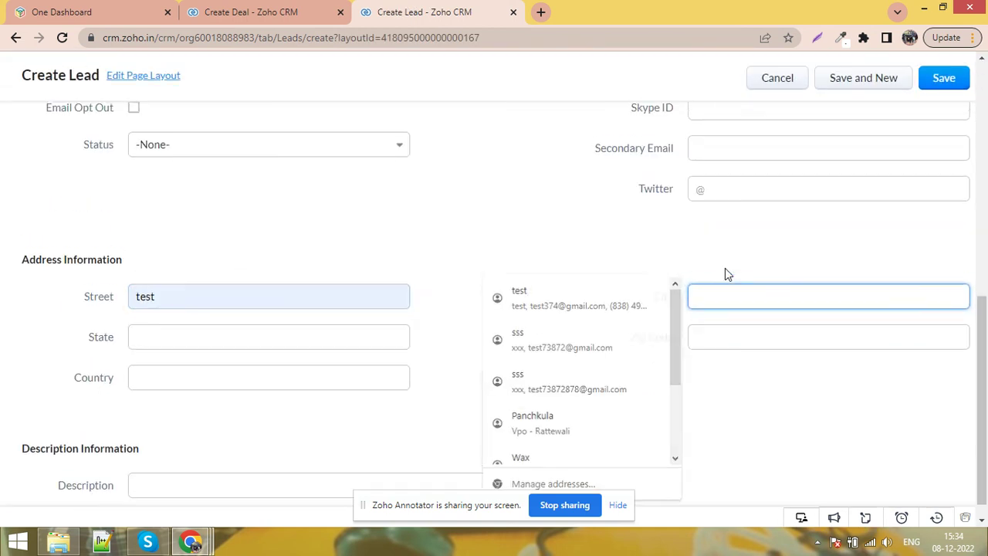
pyautogui.scroll(5, 726, 274)
pyautogui.click(738, 179)
pyautogui.click(772, 213)
pyautogui.scroll(-5, 428, 370)
pyautogui.scroll(3, 391, 391)
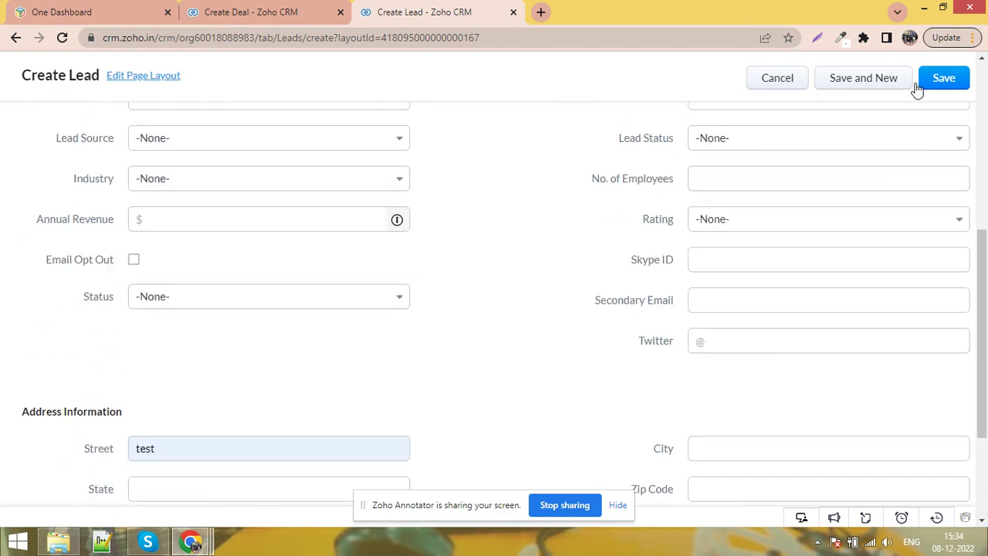
pyautogui.click(949, 79)
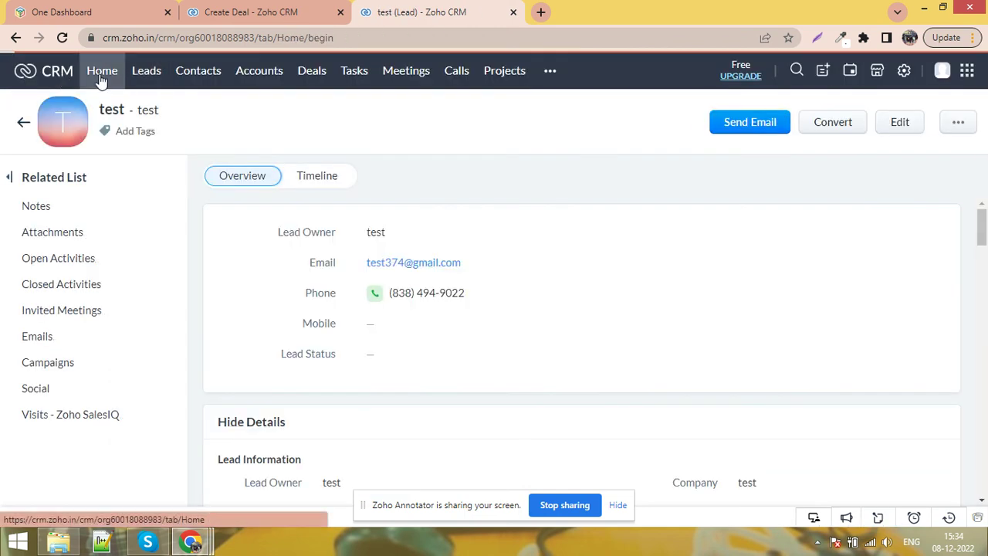
# Step: Return to the CRM home page and check the Today's Leads component for the new lead
pyautogui.click(100, 77)
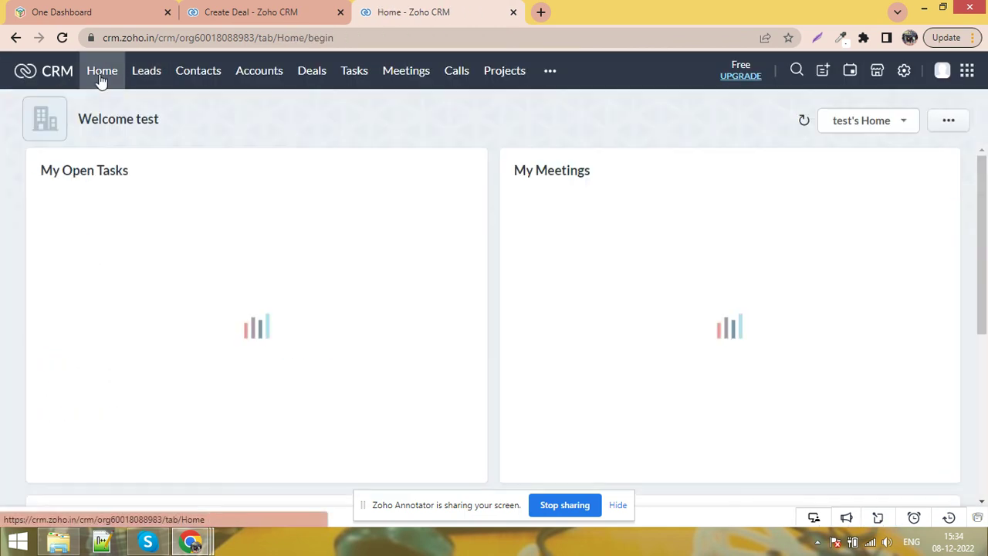
pyautogui.scroll(-5, 267, 257)
pyautogui.scroll(-5, 409, 286)
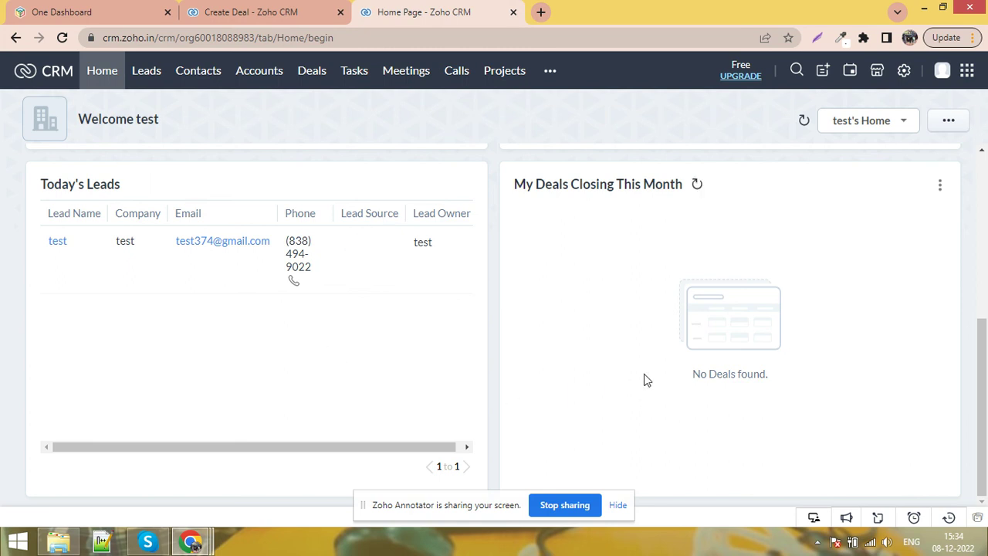
pyautogui.scroll(1, 382, 312)
# Step: Review the entries in My Open Tasks and My Meetings, along with the leads and deals components below them
pyautogui.scroll(5, 383, 317)
pyautogui.scroll(-2, 457, 335)
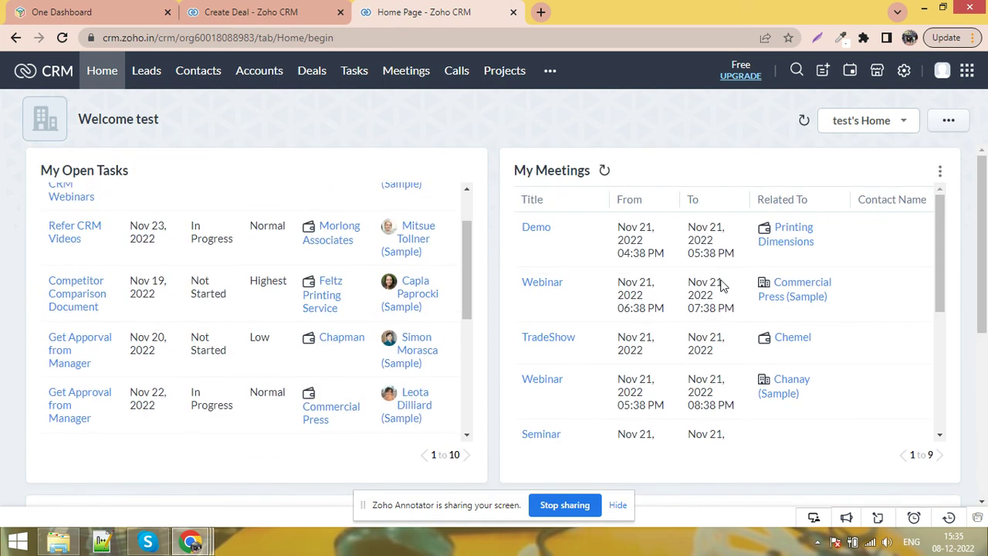
pyautogui.scroll(-3, 744, 289)
pyautogui.scroll(-5, 743, 289)
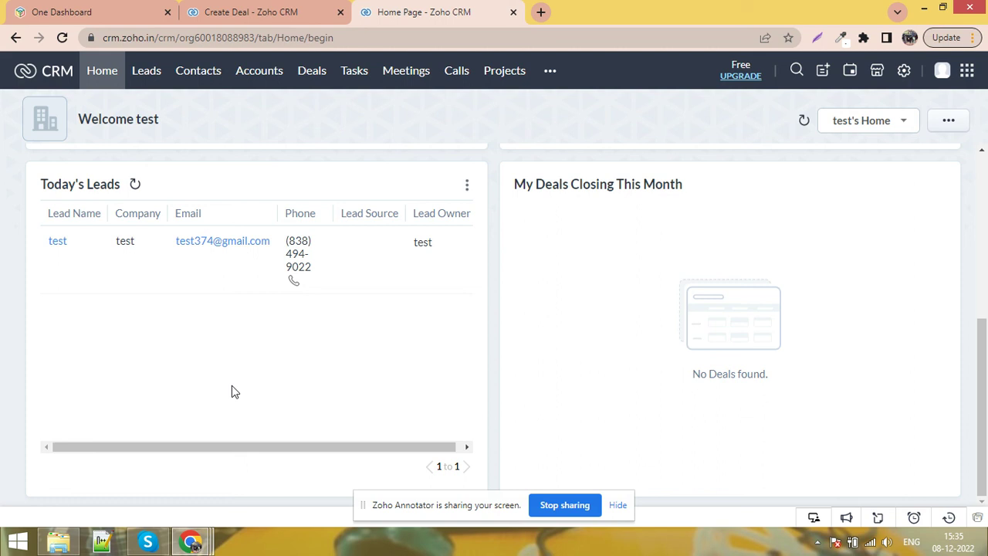
pyautogui.scroll(5, 234, 391)
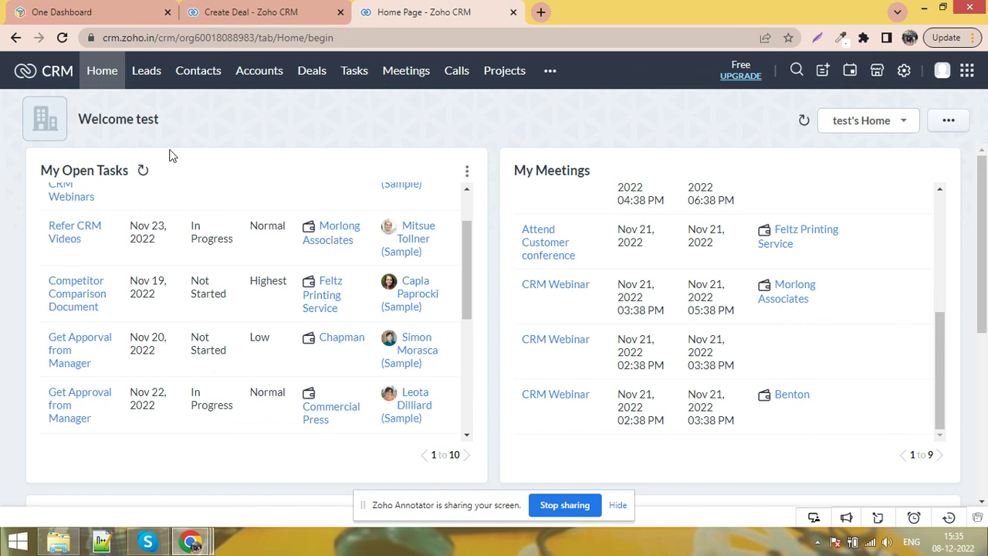
pyautogui.scroll(-3, 237, 286)
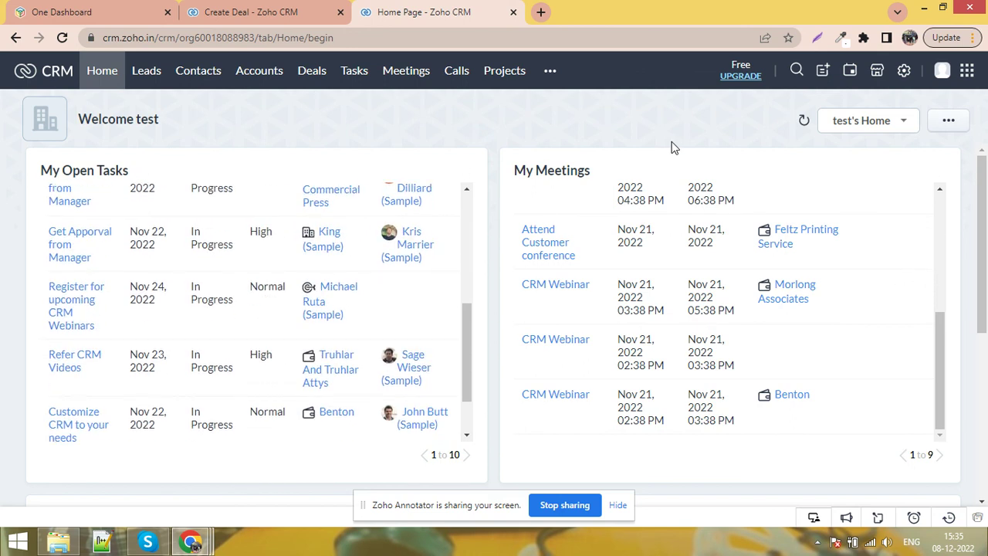
pyautogui.scroll(-2, 666, 330)
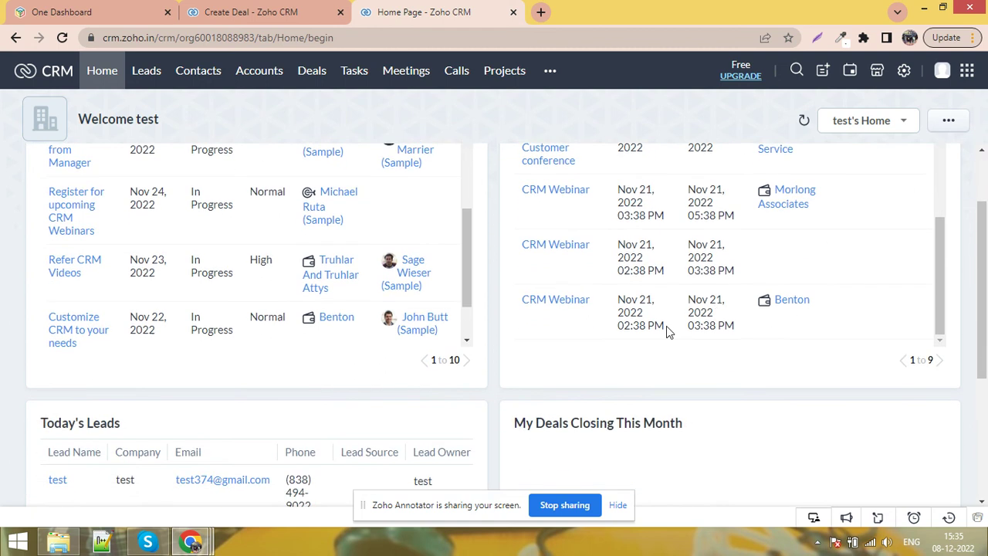
pyautogui.scroll(-3, 667, 326)
pyautogui.scroll(4, 765, 300)
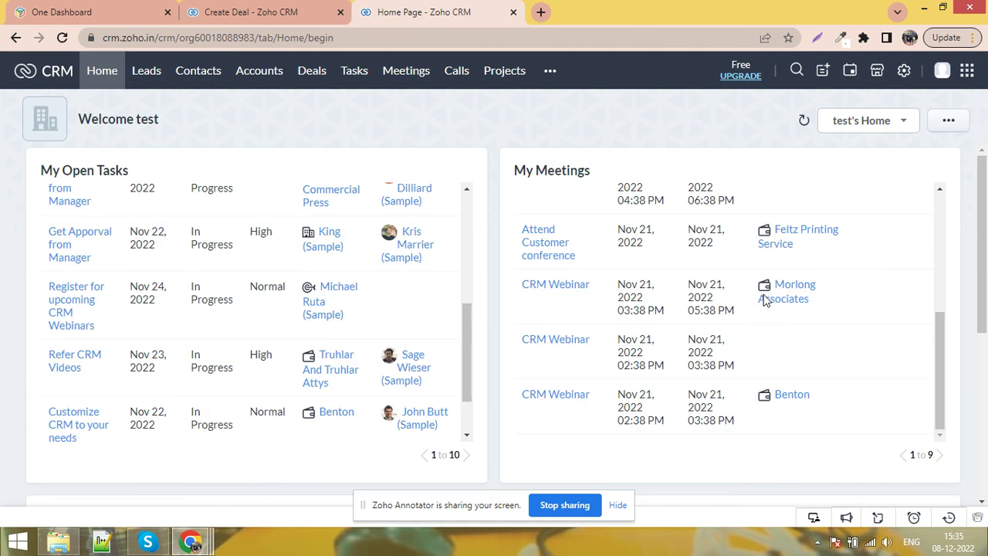